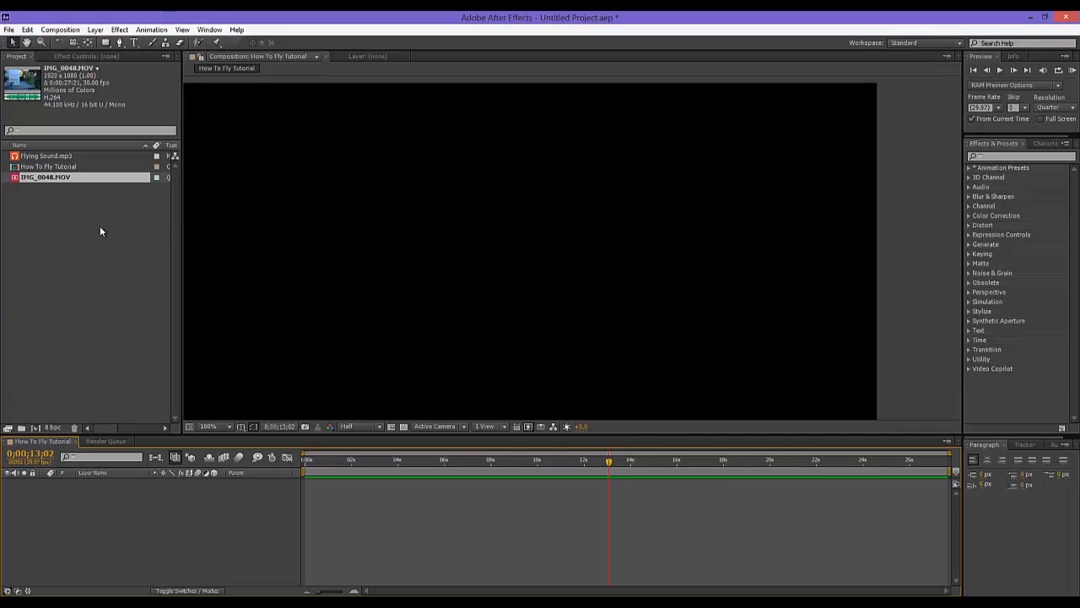
{"action": "left_click", "coordinate": [80, 167]}
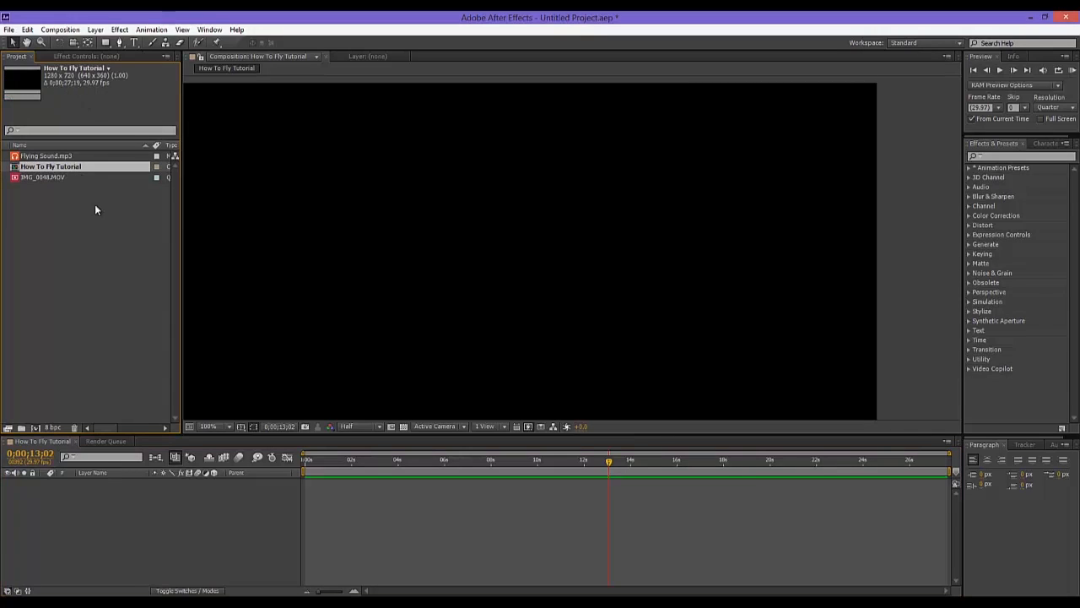
{"action": "left_click", "coordinate": [95, 207]}
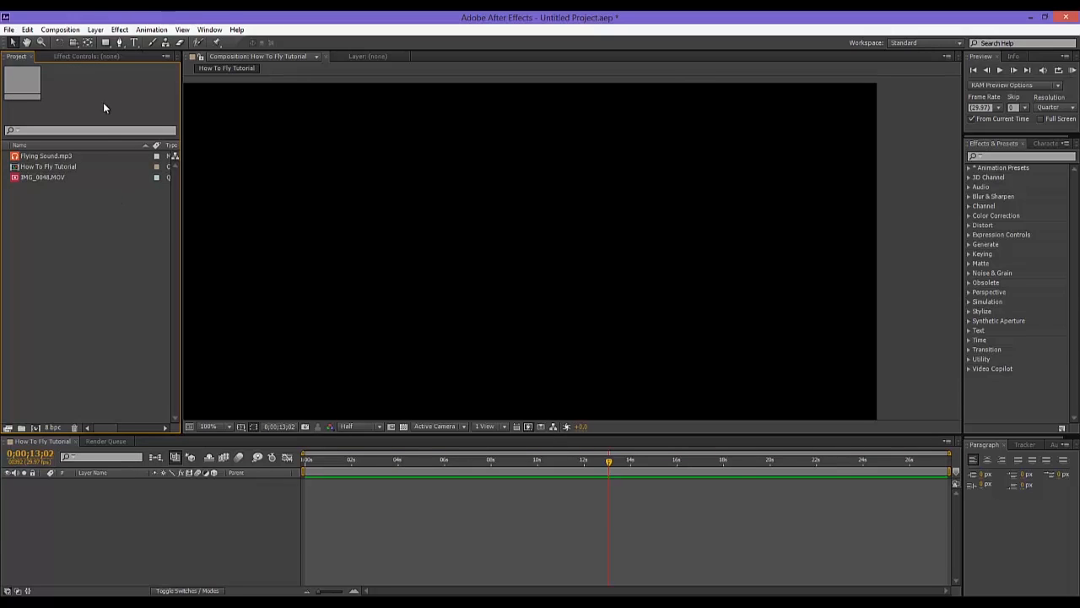
{"action": "left_click", "coordinate": [119, 31]}
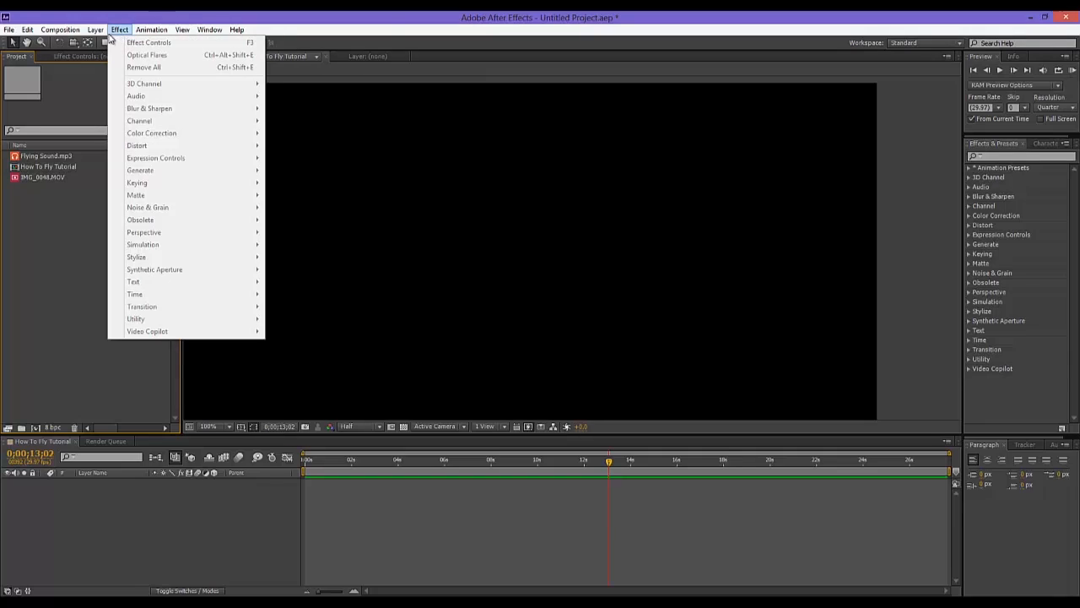
{"action": "left_click", "coordinate": [382, 27]}
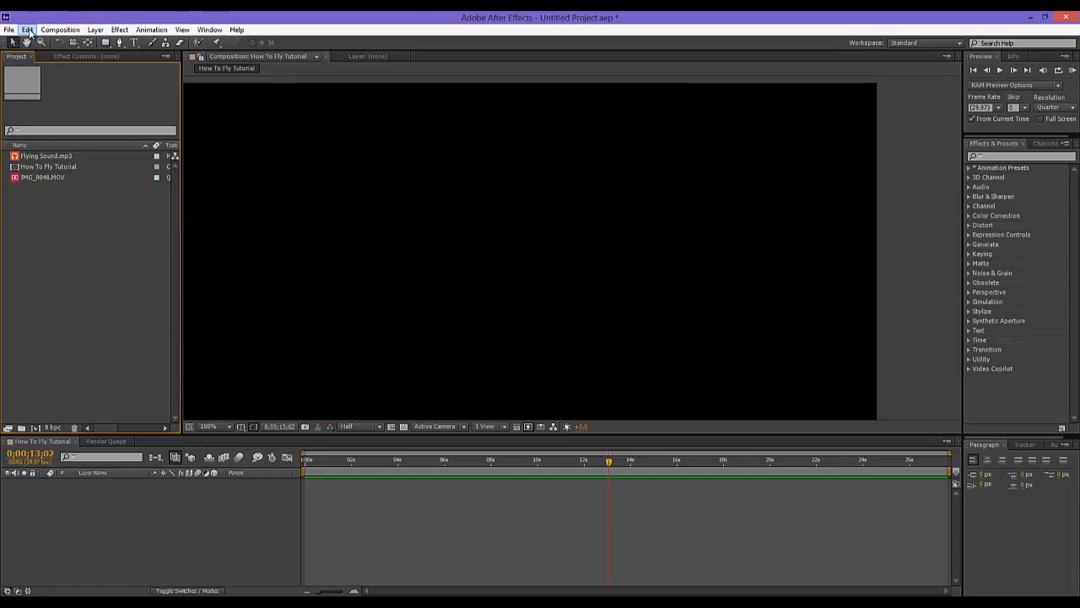
Review the Memory & Multiprocessing preferences, switching Render Multiple Frames Simultaneously on and back off
{"action": "left_click", "coordinate": [27, 29]}
{"action": "mouse_move", "coordinate": [80, 302]}
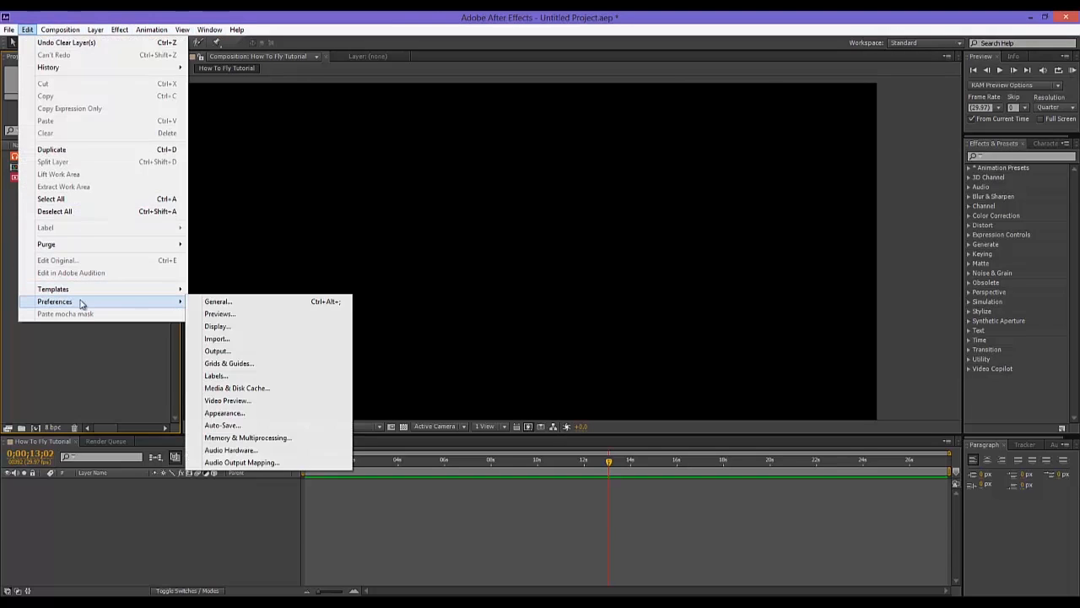
{"action": "left_click", "coordinate": [276, 438]}
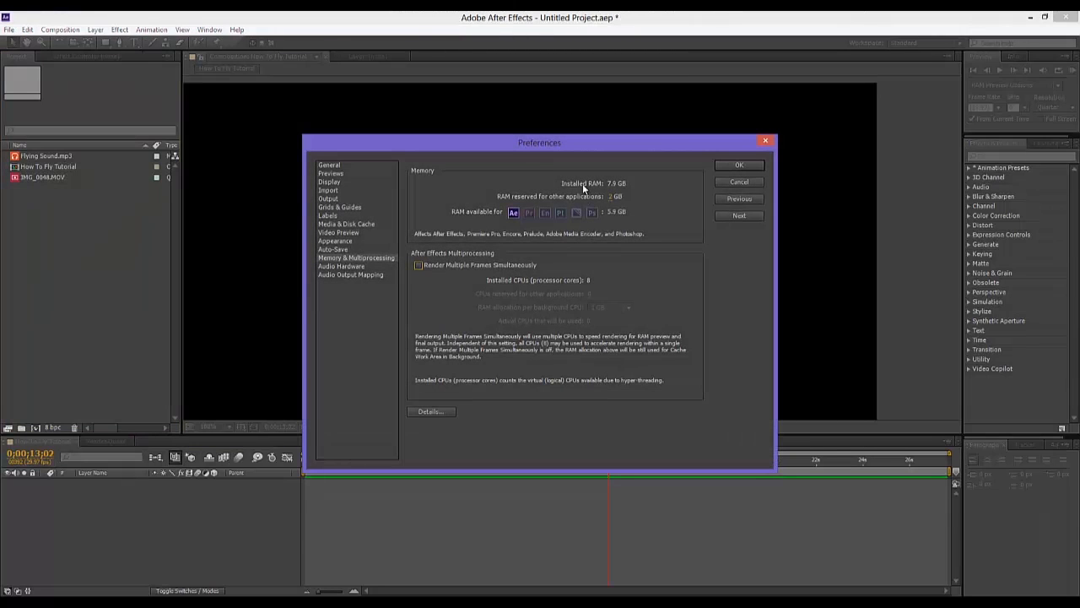
{"action": "left_click_drag", "start_coordinate": [573, 146], "coordinate": [568, 133]}
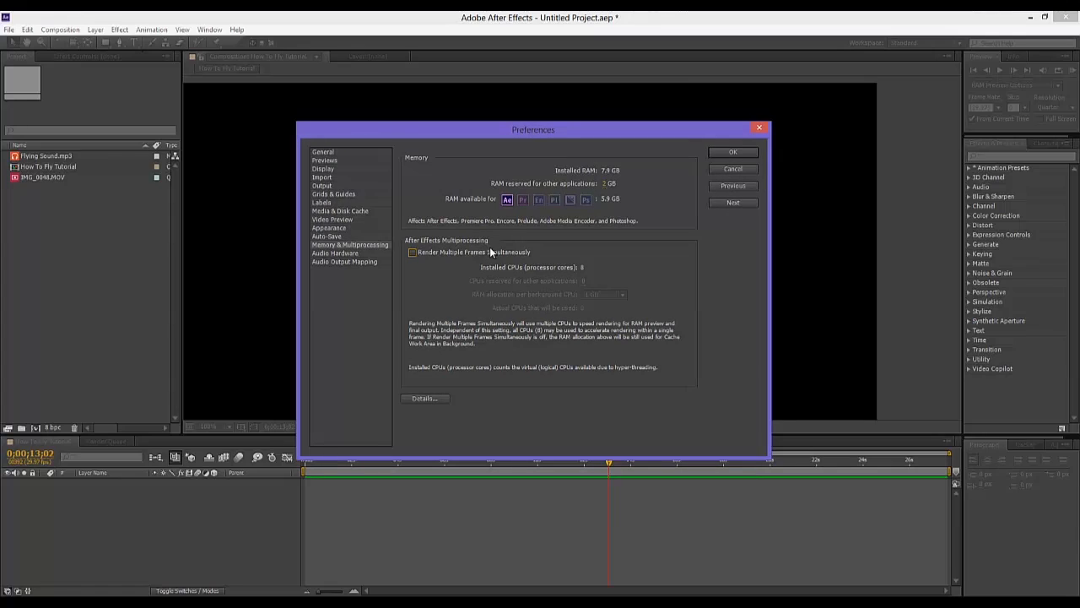
{"action": "left_click", "coordinate": [413, 253]}
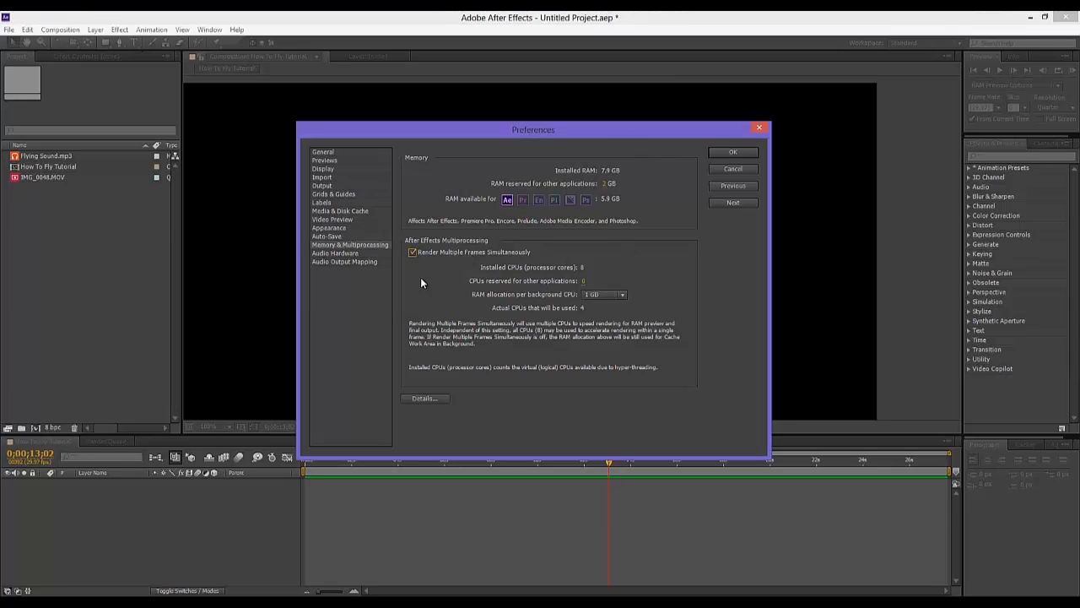
{"action": "left_click", "coordinate": [415, 251]}
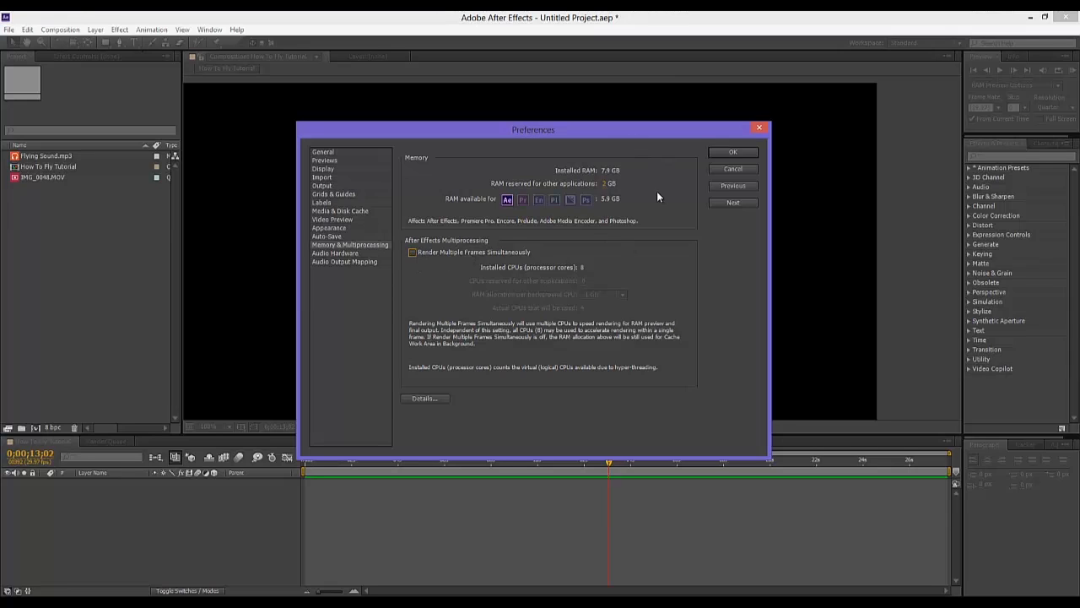
{"action": "left_click", "coordinate": [734, 152]}
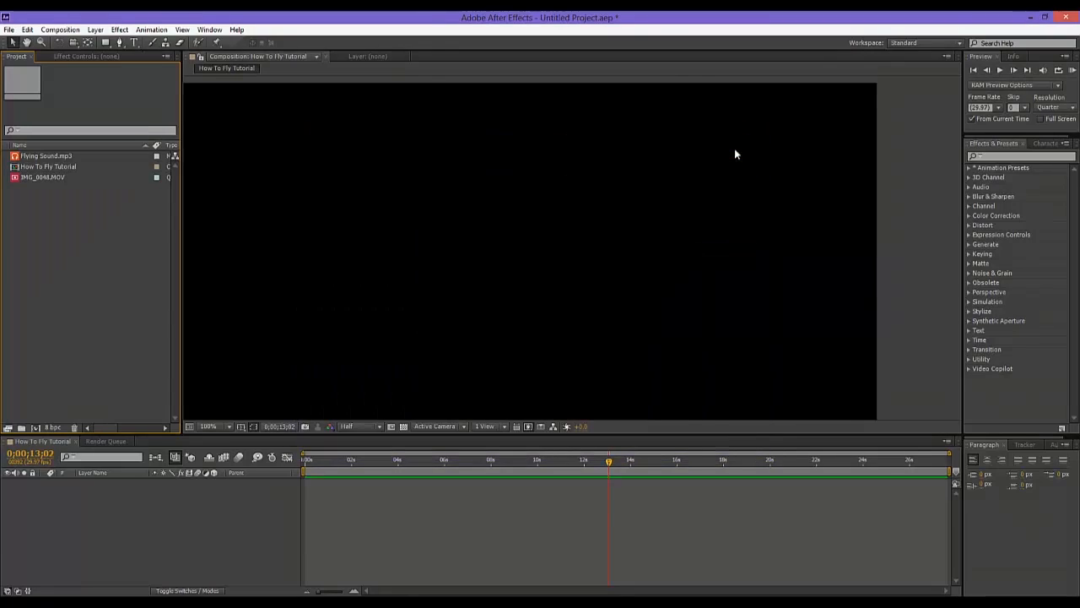
Return the playhead to the start and add IMG_0048.MOV as a layer in the How To Fly Tutorial composition
{"action": "left_click_drag", "start_coordinate": [319, 465], "coordinate": [301, 466]}
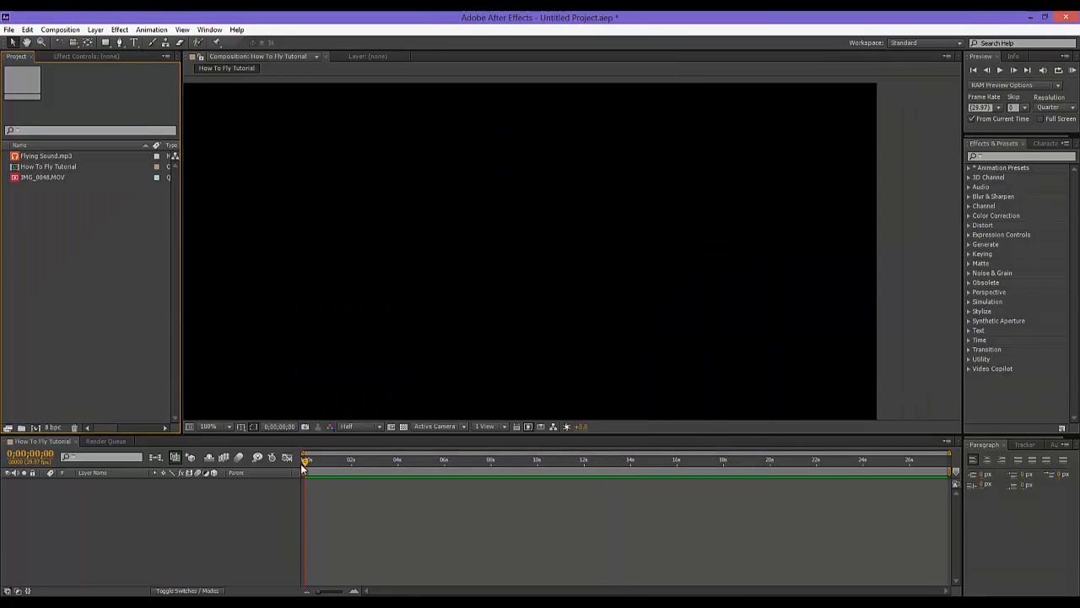
{"action": "left_click", "coordinate": [56, 179]}
{"action": "left_click", "coordinate": [58, 185]}
{"action": "left_click", "coordinate": [62, 180]}
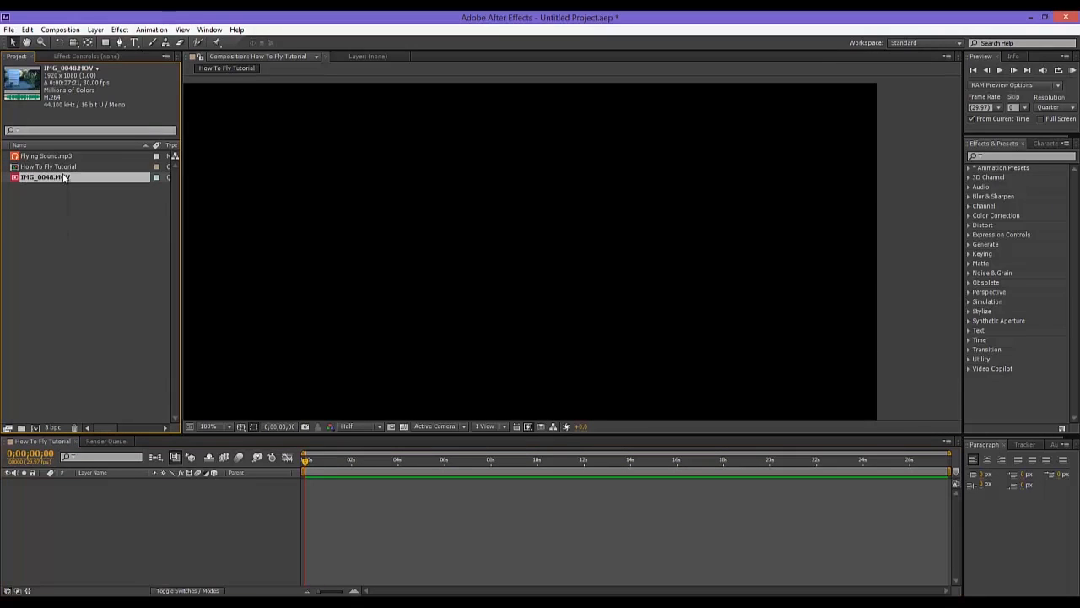
{"action": "left_click", "coordinate": [65, 157]}
{"action": "left_click", "coordinate": [63, 176]}
{"action": "left_click", "coordinate": [67, 157]}
{"action": "left_click", "coordinate": [59, 177]}
{"action": "left_click_drag", "start_coordinate": [63, 178], "coordinate": [94, 503]}
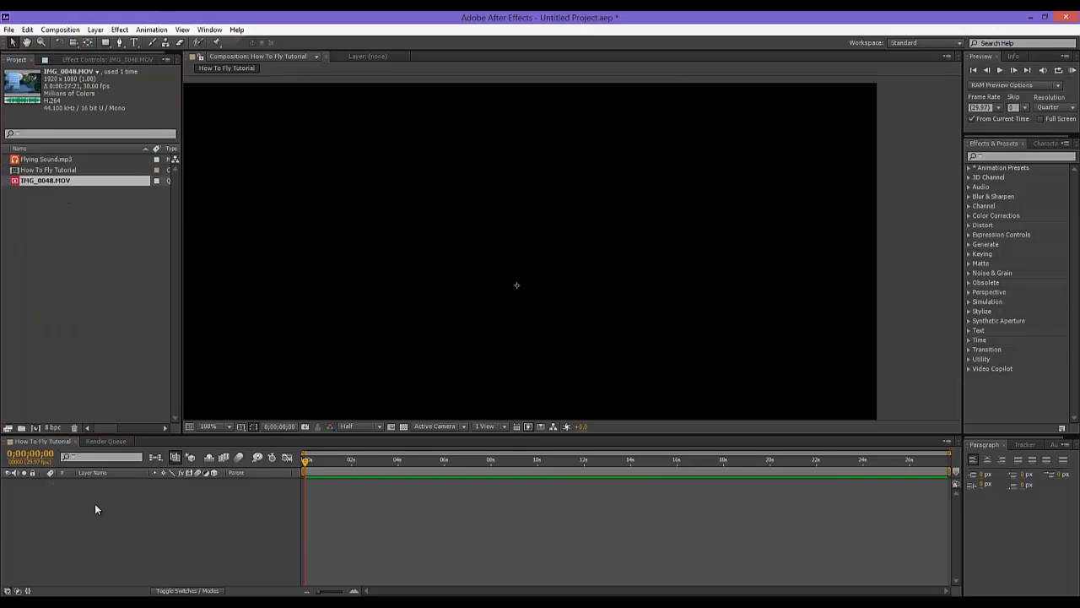
Rename the footage layer as Me Flying
{"action": "key", "text": "Return"}
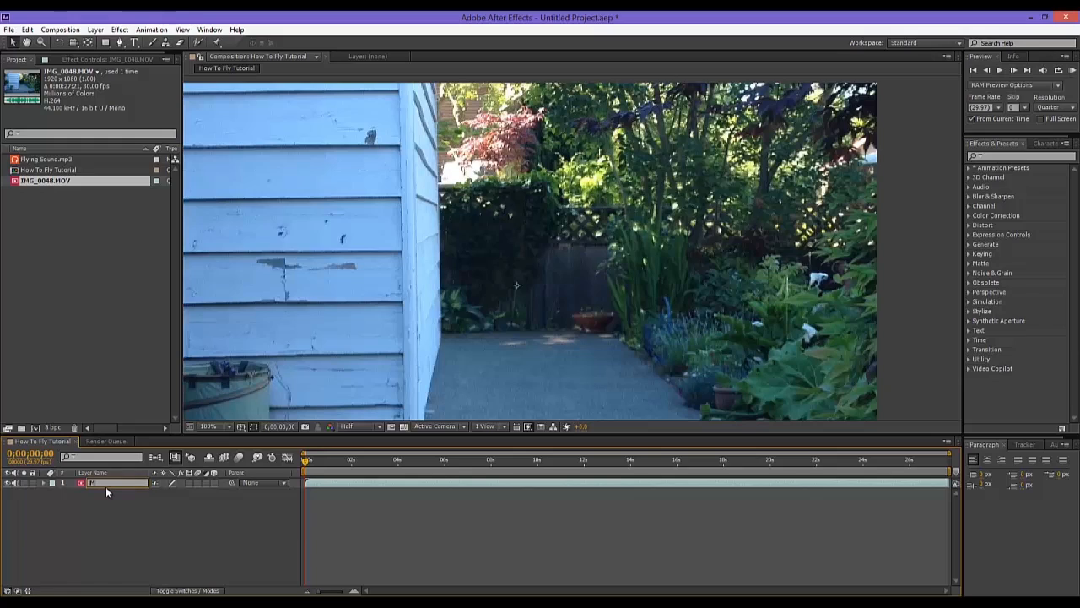
{"action": "type", "text": "Me Flying"}
{"action": "key", "text": "Return"}
Review the composition settings for How To Fly Tutorial and keep them as they are
{"action": "key", "text": "ctrl+k"}
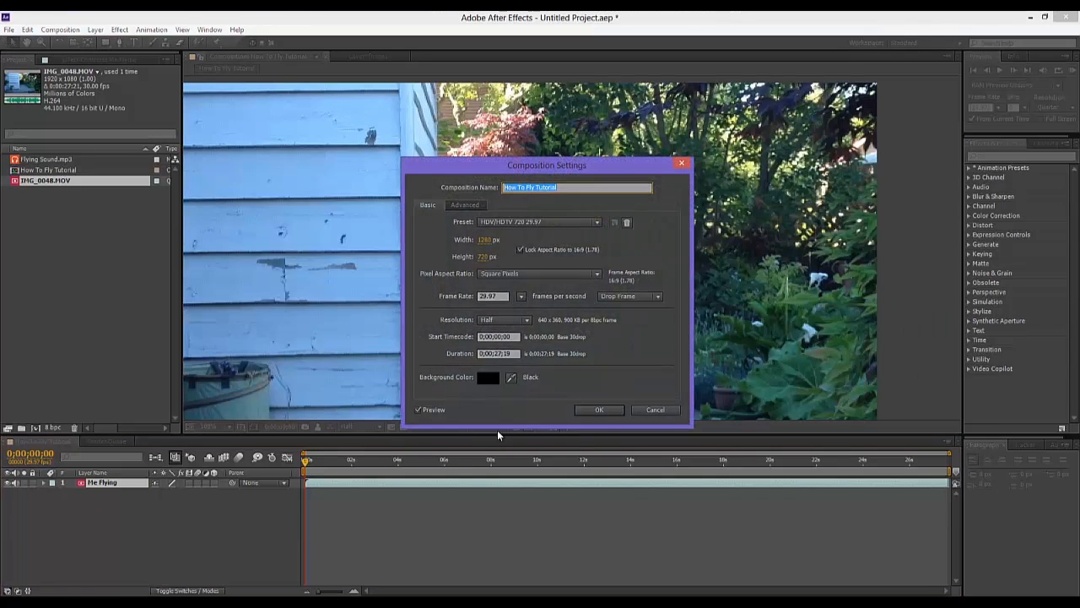
{"action": "mouse_move", "coordinate": [568, 153]}
{"action": "left_mouse_down"}
{"action": "mouse_move", "coordinate": [568, 142]}
{"action": "mouse_move", "coordinate": [571, 157]}
{"action": "left_mouse_up"}
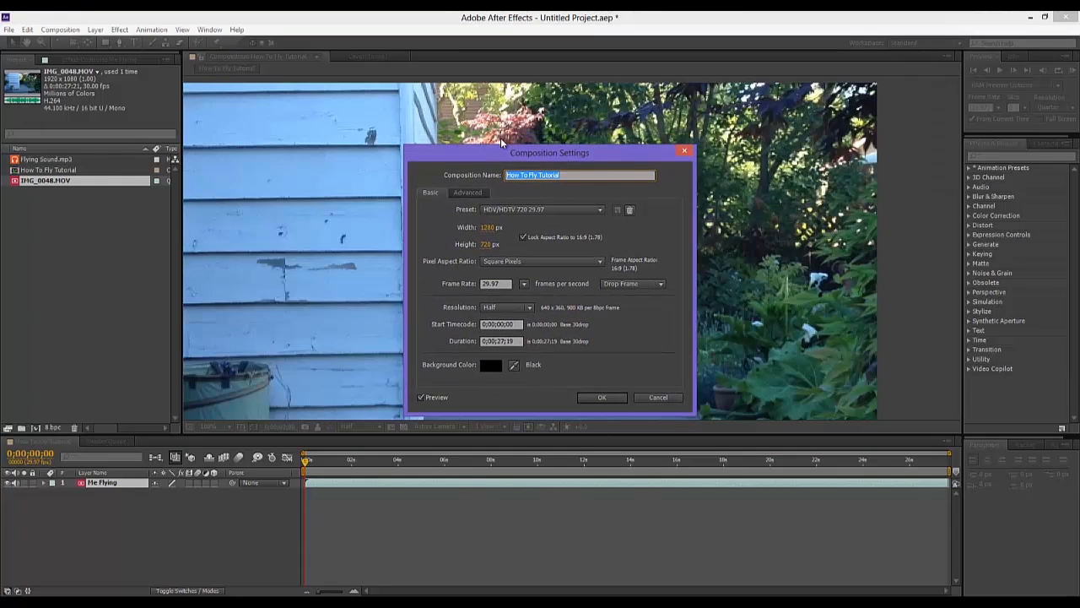
{"action": "mouse_move", "coordinate": [550, 153]}
{"action": "left_mouse_down"}
{"action": "mouse_move", "coordinate": [543, 138]}
{"action": "mouse_move", "coordinate": [550, 145]}
{"action": "left_mouse_up"}
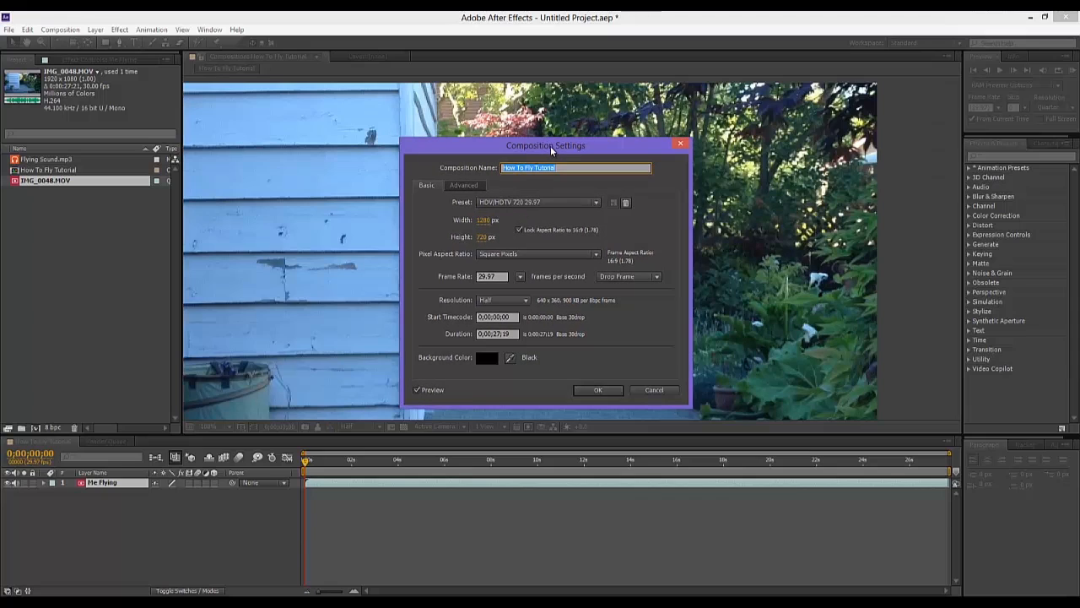
{"action": "left_click", "coordinate": [600, 390]}
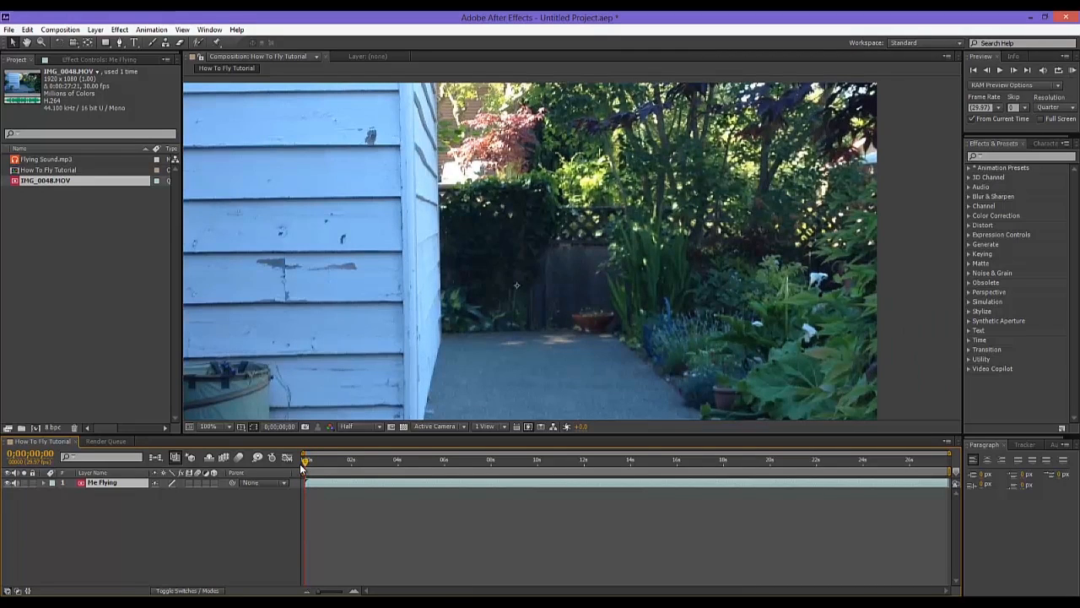
Scale the Me Flying layer down to fit the composition frame, and fit the preview magnification up to 100%
{"action": "scroll", "coordinate": [446, 363], "scroll_direction": "down", "scroll_amount": 1}
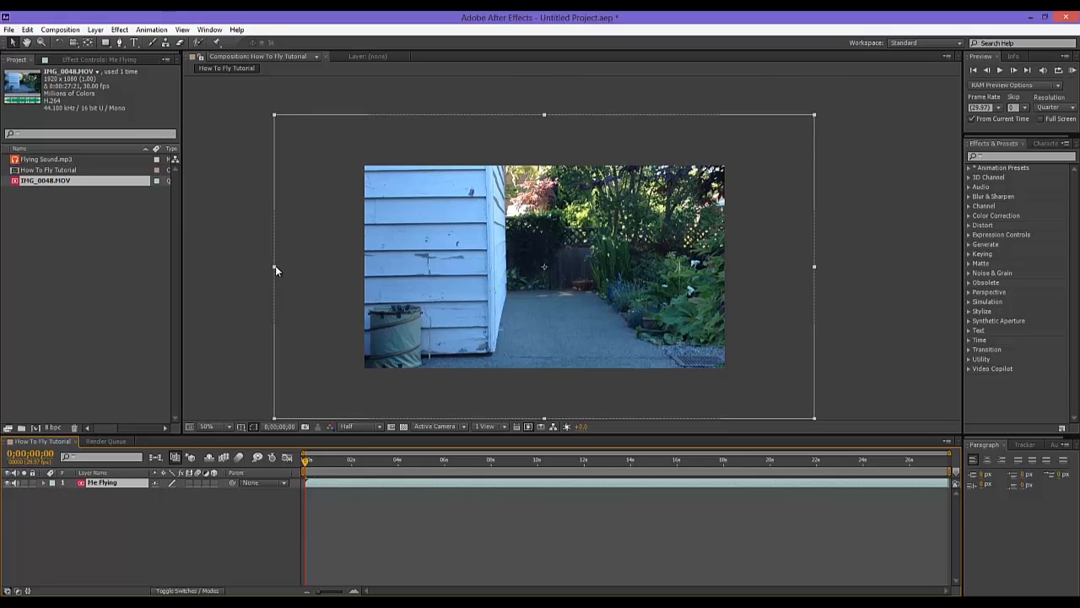
{"action": "left_click_drag", "start_coordinate": [275, 267], "coordinate": [366, 269]}
{"action": "scroll", "coordinate": [404, 284], "scroll_direction": "up", "scroll_amount": 1}
{"action": "scroll", "coordinate": [314, 273], "scroll_direction": "down", "scroll_amount": 1}
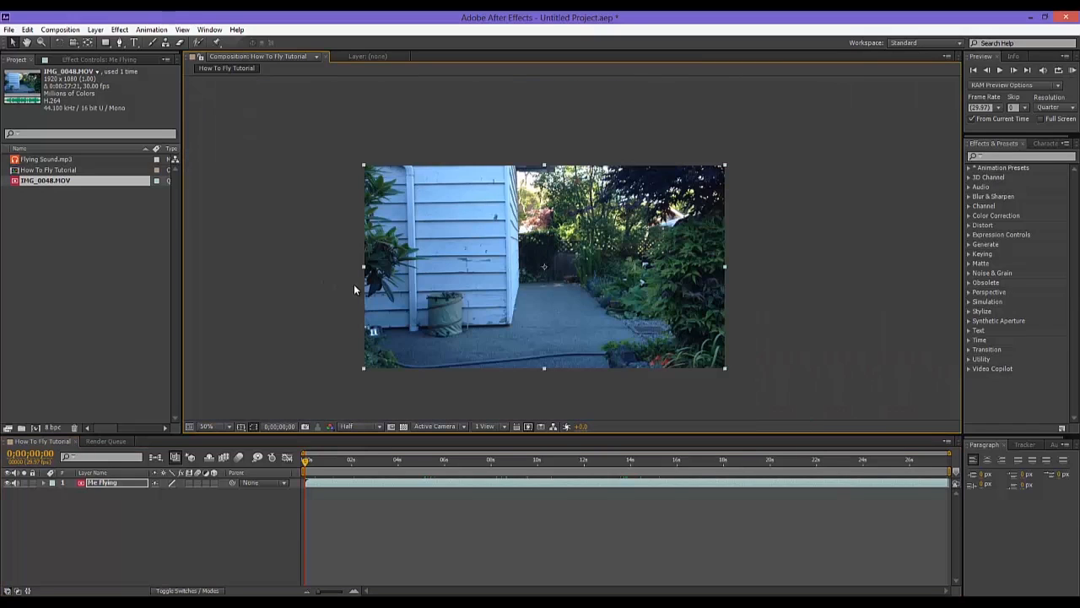
{"action": "left_click", "coordinate": [215, 426]}
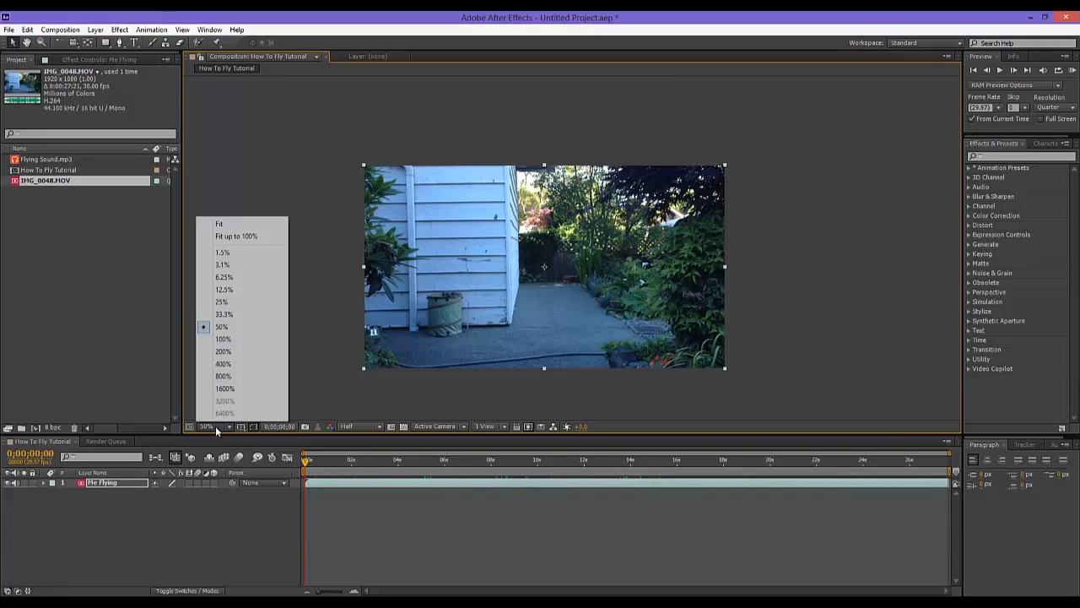
{"action": "left_click", "coordinate": [264, 243]}
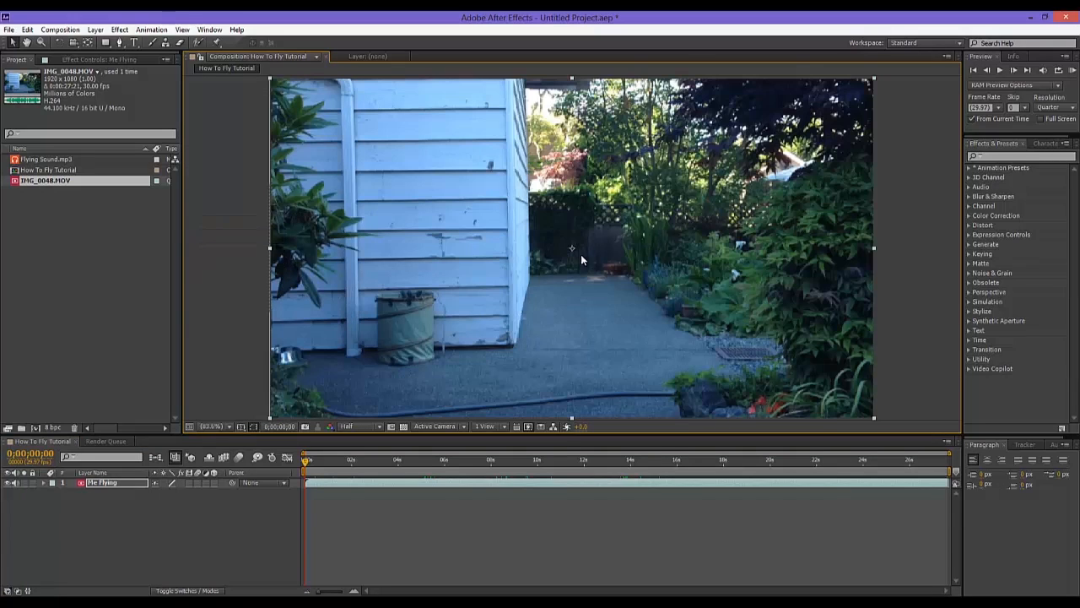
{"action": "left_click", "coordinate": [369, 426]}
{"action": "left_click", "coordinate": [379, 473]}
Scrub the footage to the jump at about 0;00;13;12, step through its frames, and return to the start
{"action": "left_click_drag", "start_coordinate": [306, 465], "coordinate": [617, 466]}
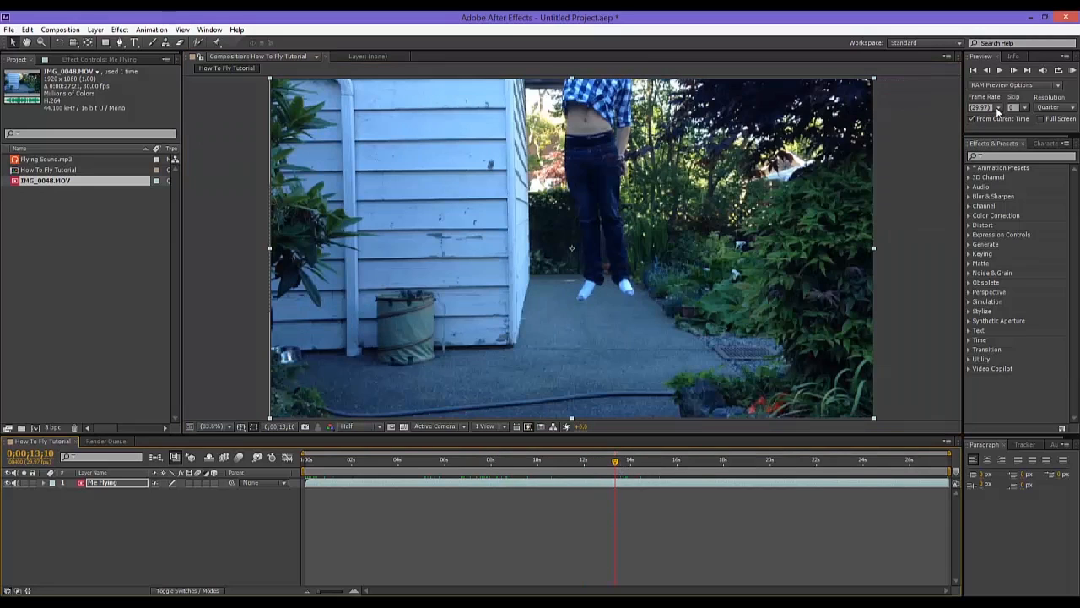
{"action": "left_click", "coordinate": [1013, 70]}
{"action": "left_click", "coordinate": [1014, 71]}
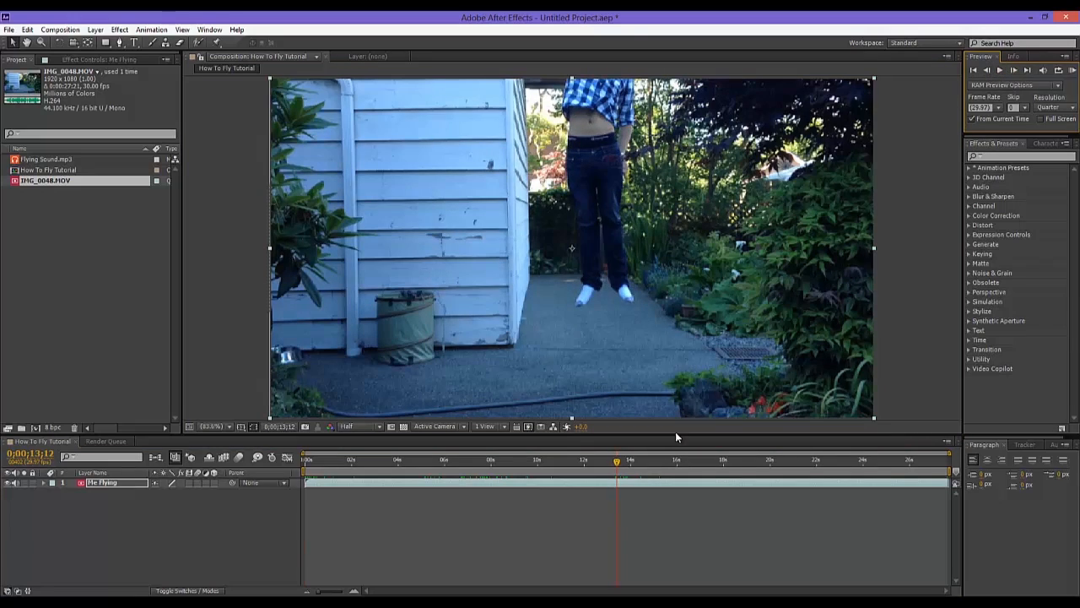
{"action": "key", "text": "Home"}
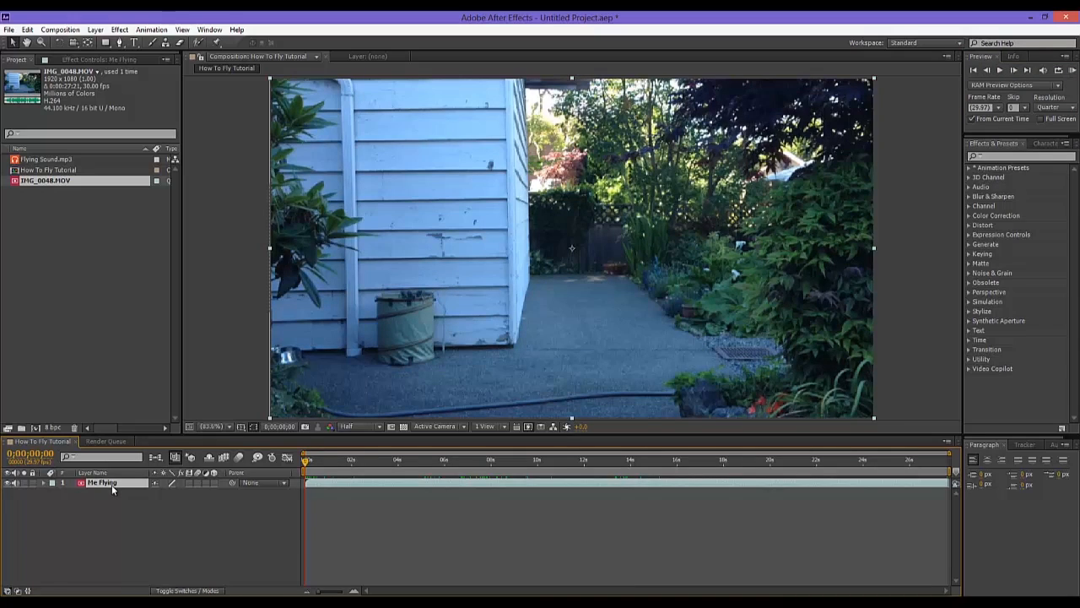
Duplicate the Me Flying layer and rename the lower copy as Background
{"action": "key", "text": "ctrl+d"}
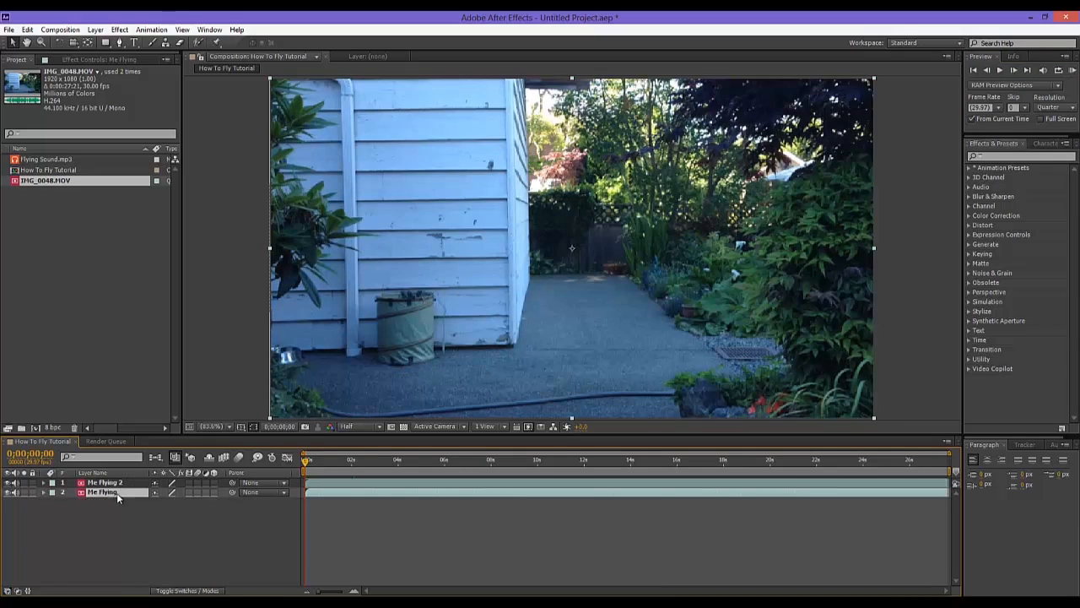
{"action": "left_click", "coordinate": [122, 492]}
{"action": "key", "text": "Return"}
{"action": "key", "text": "BackSpace"}
{"action": "type", "text": "Background"}
{"action": "key", "text": "Return"}
Rename the upper duplicate layer as Me Flying
{"action": "left_click", "coordinate": [118, 483]}
{"action": "key", "text": "Return"}
{"action": "left_click", "coordinate": [136, 483]}
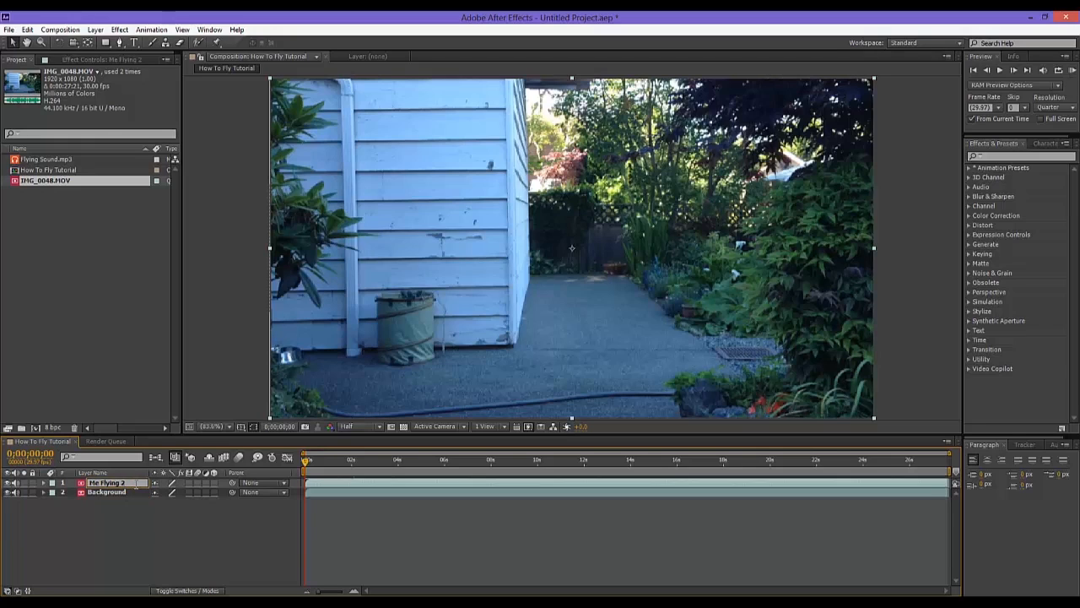
{"action": "left_click", "coordinate": [124, 509]}
Apply a freeze frame to the Background layer at 0;00;00;00
{"action": "left_click", "coordinate": [125, 492]}
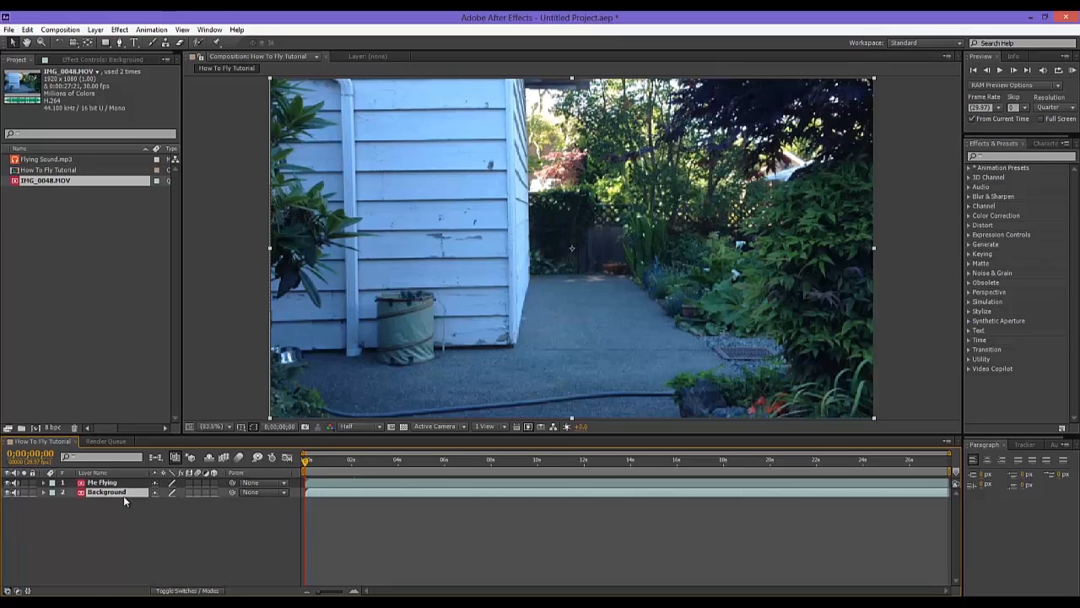
{"action": "right_click", "coordinate": [318, 496]}
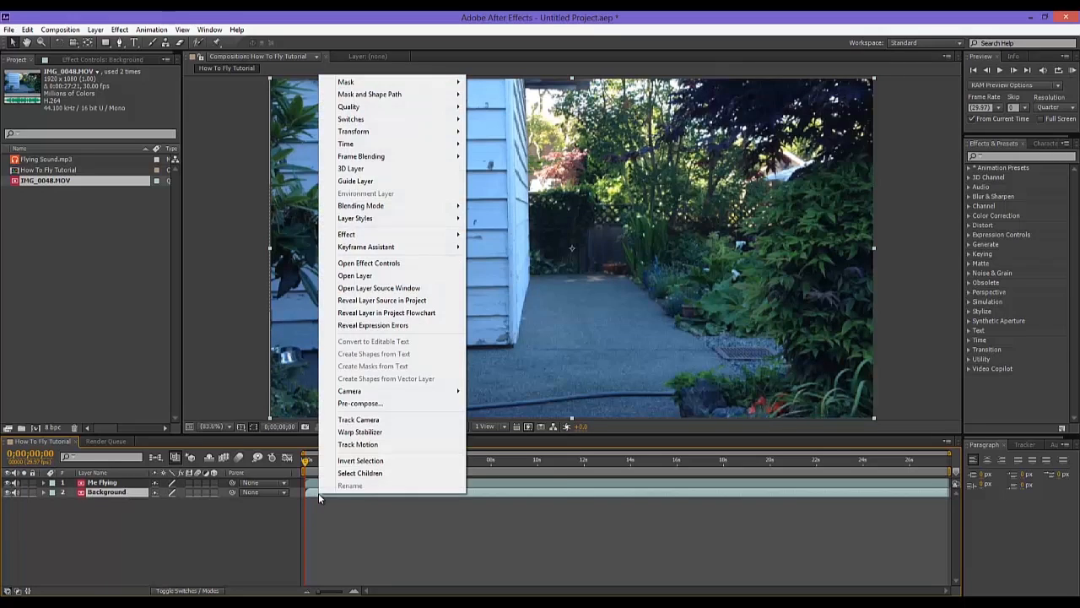
{"action": "mouse_move", "coordinate": [392, 148]}
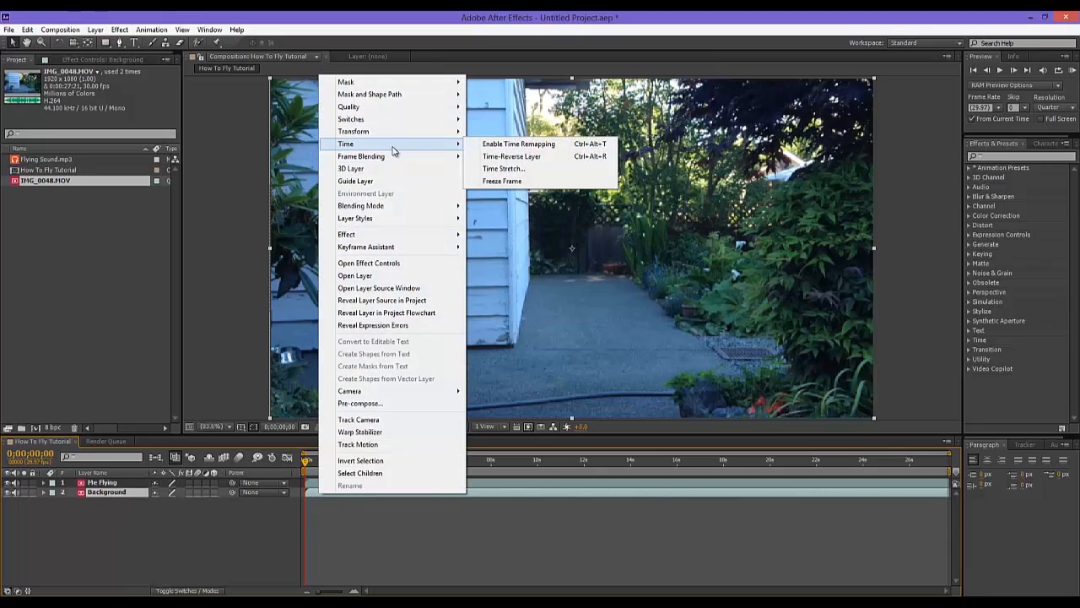
{"action": "left_click", "coordinate": [505, 181]}
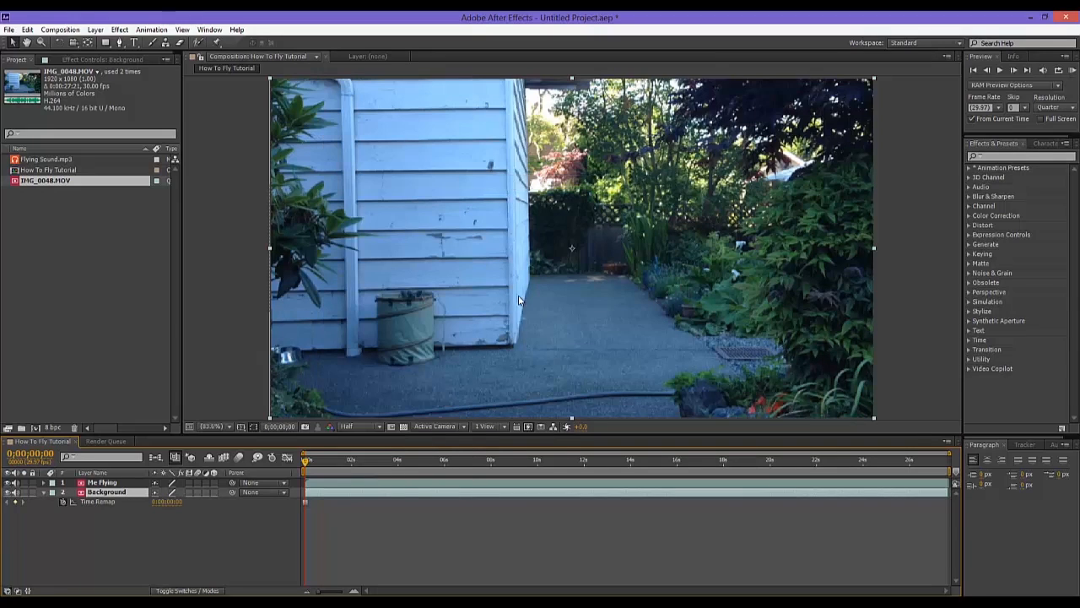
Scrub through the timeline to check the layers' playback, then return the playhead to the first frame
{"action": "left_click_drag", "start_coordinate": [305, 467], "coordinate": [376, 464]}
{"action": "left_click", "coordinate": [307, 464]}
{"action": "left_click", "coordinate": [309, 465]}
{"action": "left_click_drag", "start_coordinate": [314, 463], "coordinate": [516, 472]}
{"action": "left_click_drag", "start_coordinate": [676, 481], "coordinate": [294, 492]}
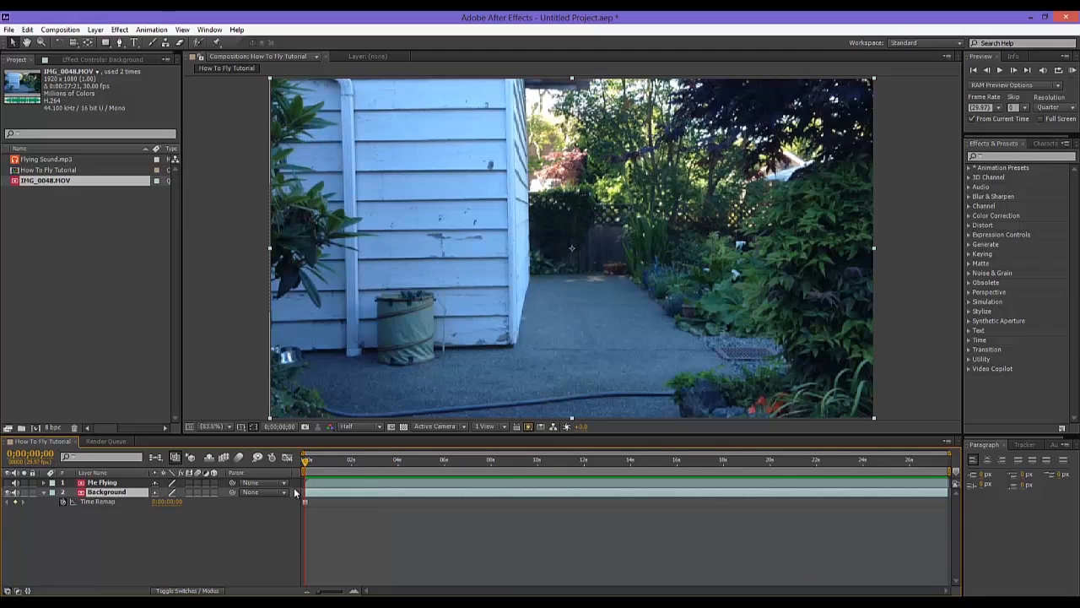
Hide the Me Flying layer to inspect the frozen Background layer, then show it again
{"action": "left_click", "coordinate": [117, 482]}
{"action": "left_click", "coordinate": [7, 484]}
{"action": "left_click", "coordinate": [8, 483]}
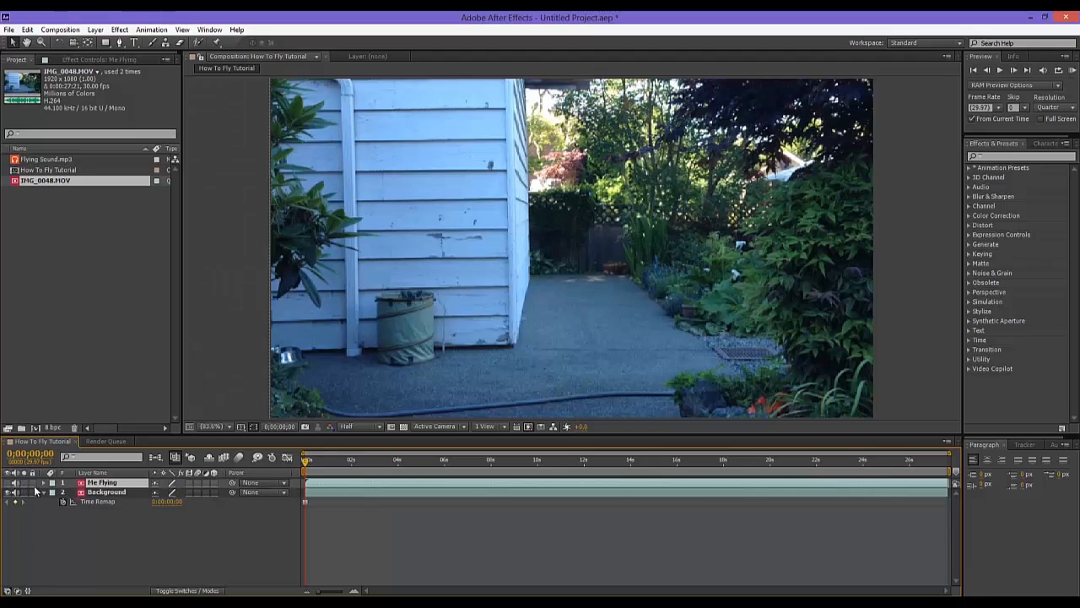
{"action": "left_click", "coordinate": [102, 492]}
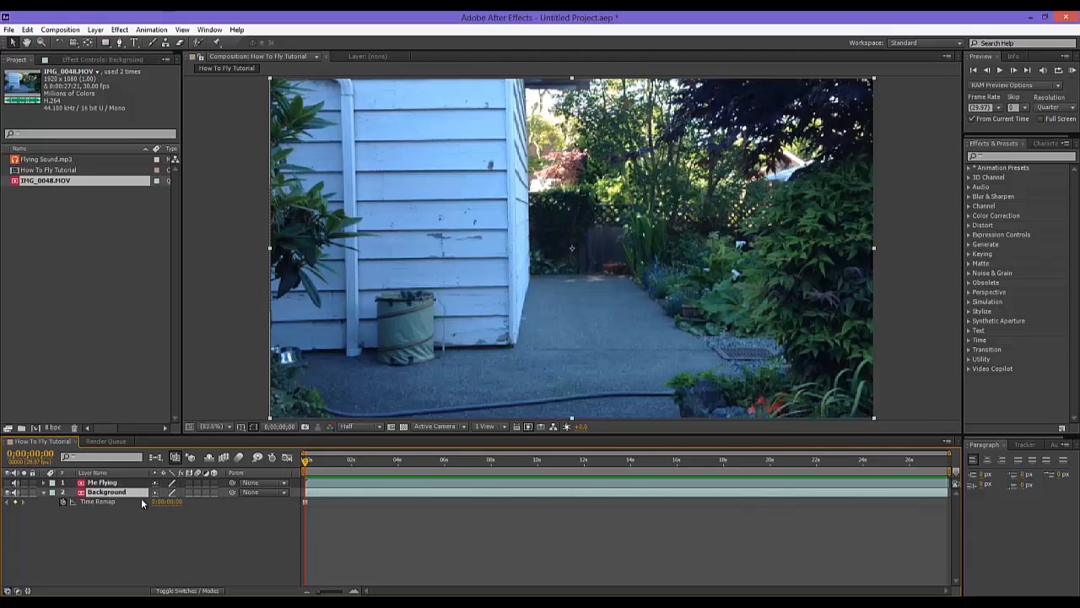
{"action": "left_click", "coordinate": [7, 482]}
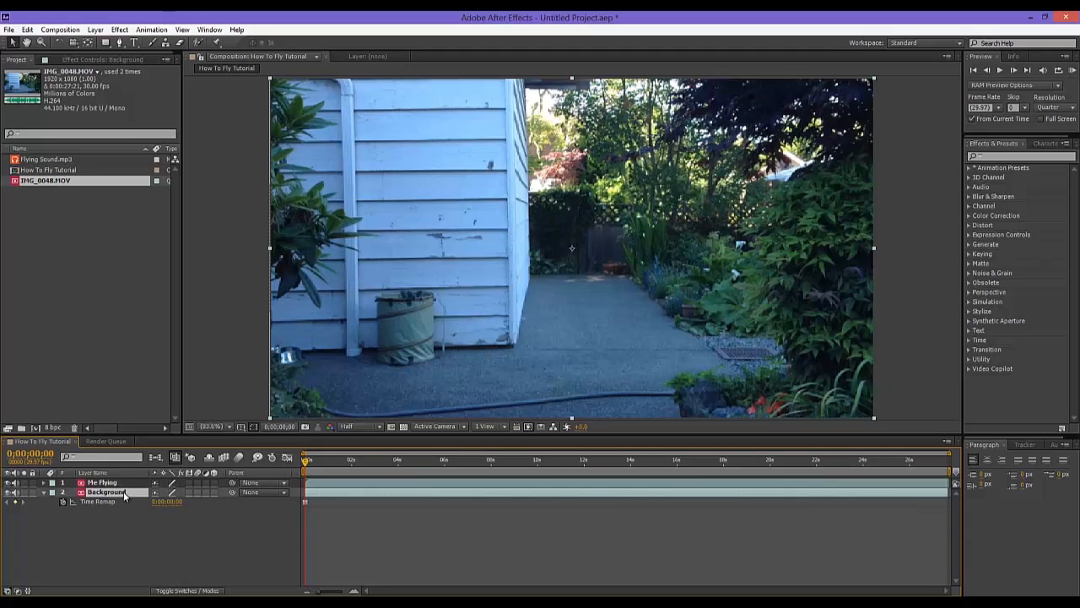
Try the Background layer above Me Flying, scrub the timeline to compare, and put it back underneath
{"action": "left_click_drag", "start_coordinate": [123, 491], "coordinate": [108, 477]}
{"action": "left_click_drag", "start_coordinate": [305, 462], "coordinate": [642, 466]}
{"action": "key", "text": "Home"}
{"action": "left_click_drag", "start_coordinate": [95, 487], "coordinate": [106, 515]}
Collapse the Background layer, select Me Flying and move the playhead to the mid-air jump at 0;00;13;06
{"action": "left_click", "coordinate": [110, 483]}
{"action": "left_click", "coordinate": [45, 493]}
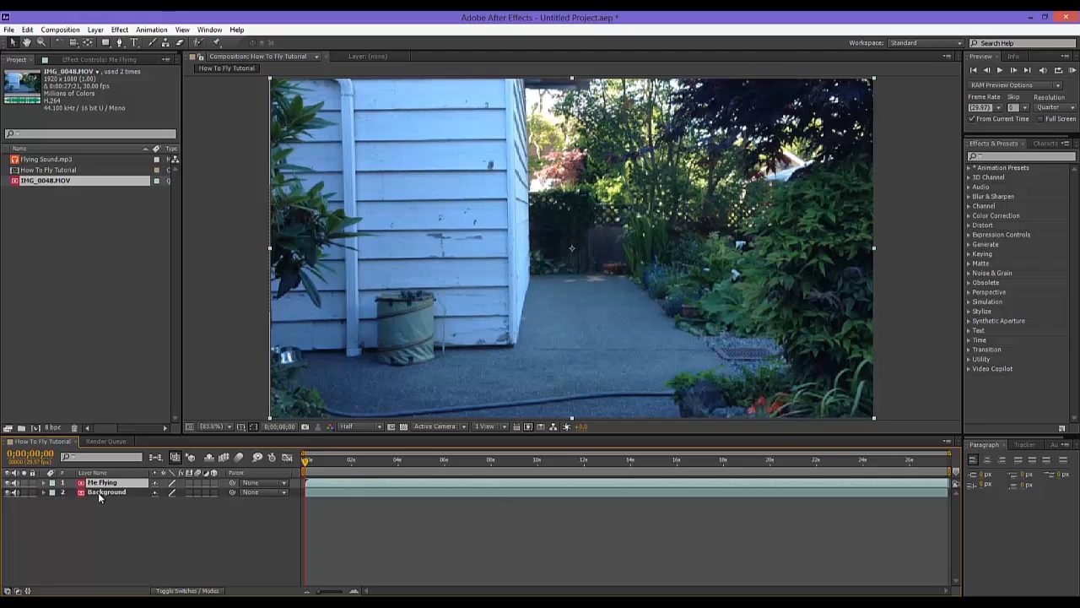
{"action": "left_click_drag", "start_coordinate": [538, 463], "coordinate": [614, 463]}
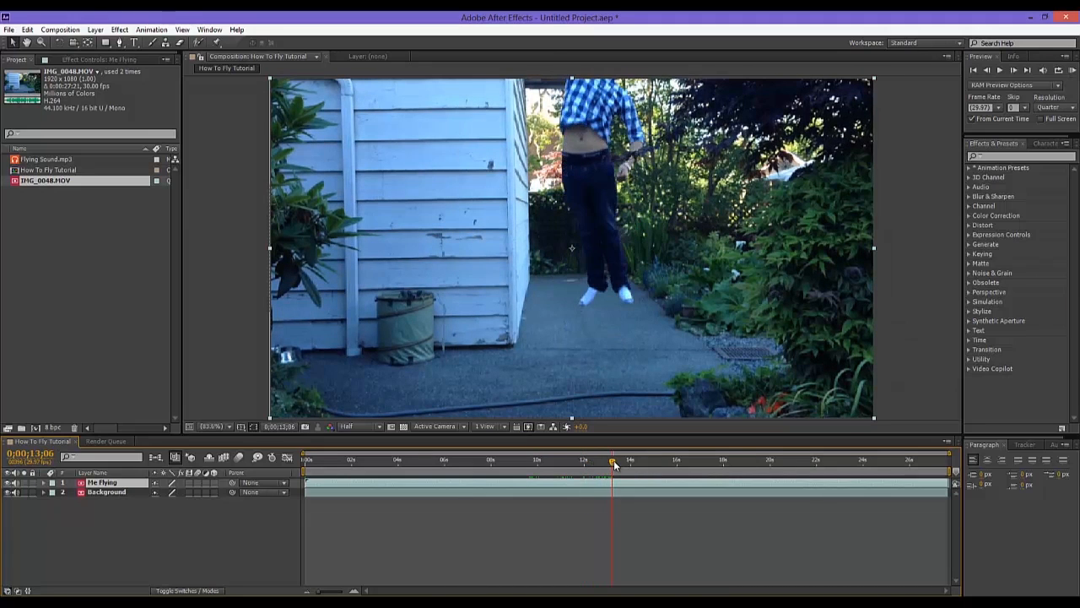
Step frame by frame through the jump and settle the playhead on the clearest mid-air frame, 0;00;13;09
{"action": "left_click", "coordinate": [987, 71]}
{"action": "left_click", "coordinate": [1014, 72]}
{"action": "left_click", "coordinate": [1013, 72]}
{"action": "left_click", "coordinate": [1013, 72]}
{"action": "left_click", "coordinate": [1014, 71]}
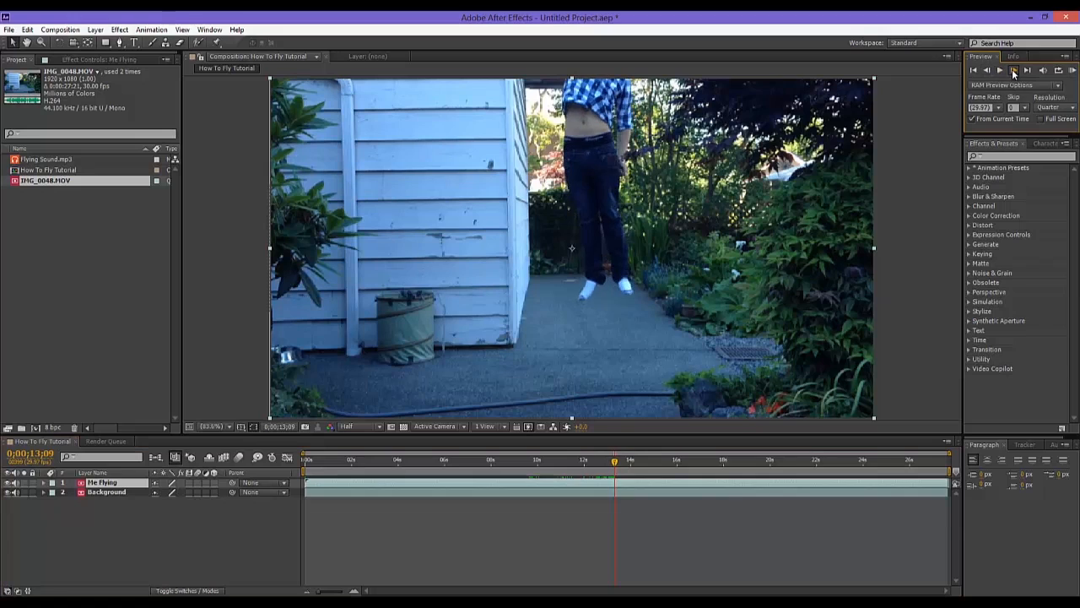
{"action": "left_click", "coordinate": [1014, 72]}
{"action": "left_click", "coordinate": [1013, 72]}
{"action": "left_click", "coordinate": [1014, 72]}
{"action": "left_click", "coordinate": [1014, 72]}
{"action": "left_click", "coordinate": [991, 75]}
{"action": "left_click", "coordinate": [991, 75]}
{"action": "left_click", "coordinate": [991, 76]}
{"action": "left_click", "coordinate": [988, 71]}
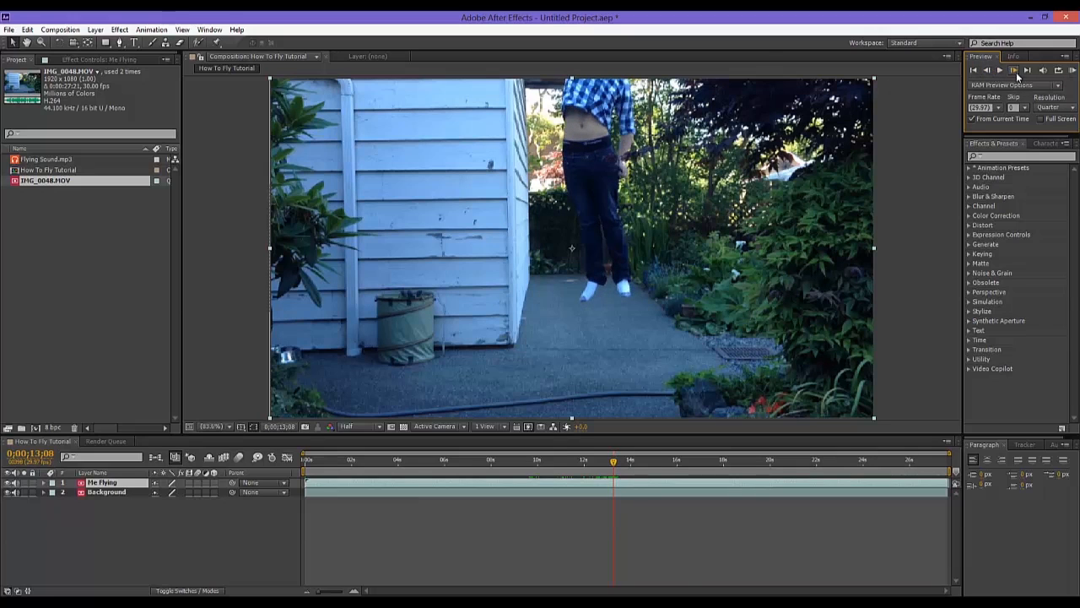
{"action": "left_click", "coordinate": [1013, 71]}
{"action": "left_click", "coordinate": [1013, 71]}
{"action": "left_click", "coordinate": [1014, 71]}
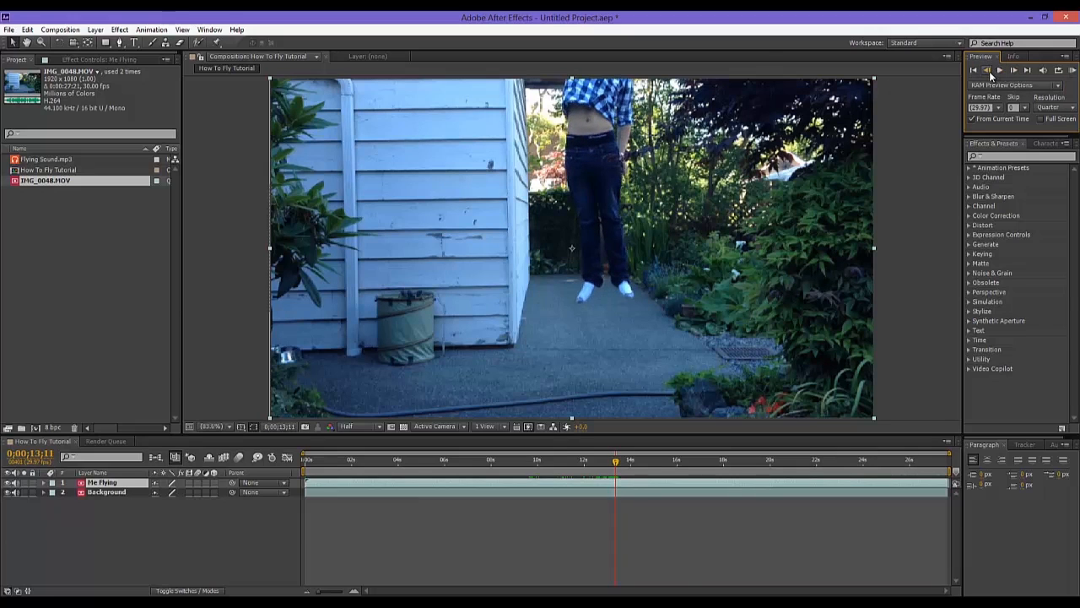
{"action": "left_click", "coordinate": [988, 72]}
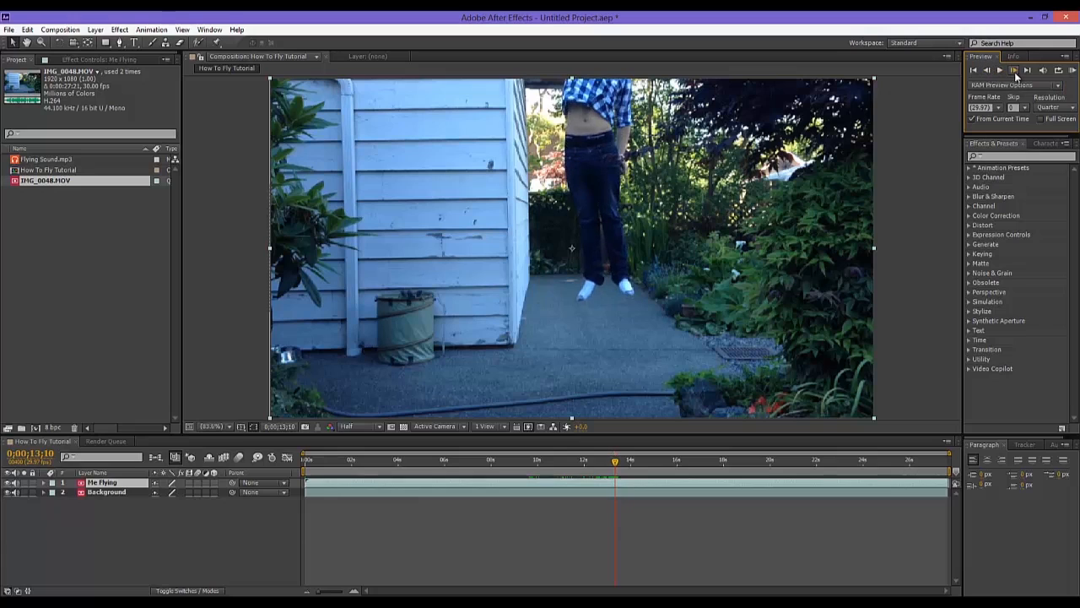
{"action": "left_click", "coordinate": [988, 72]}
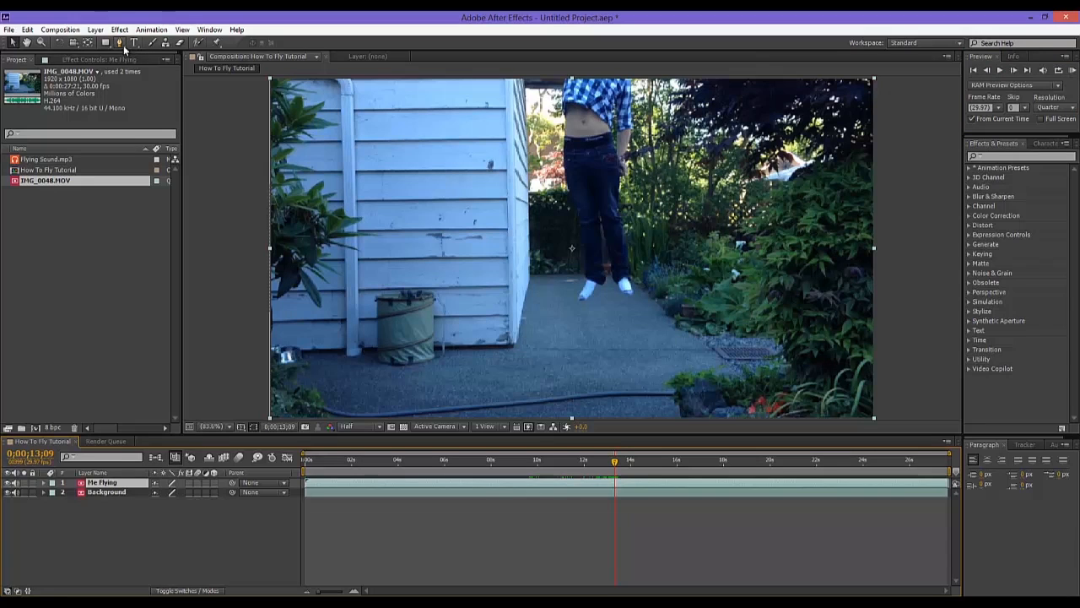
Draw a closed Pen tool mask on Me Flying around the jumping figure, following the torso, arm, both legs and feet
{"action": "key", "text": "g"}
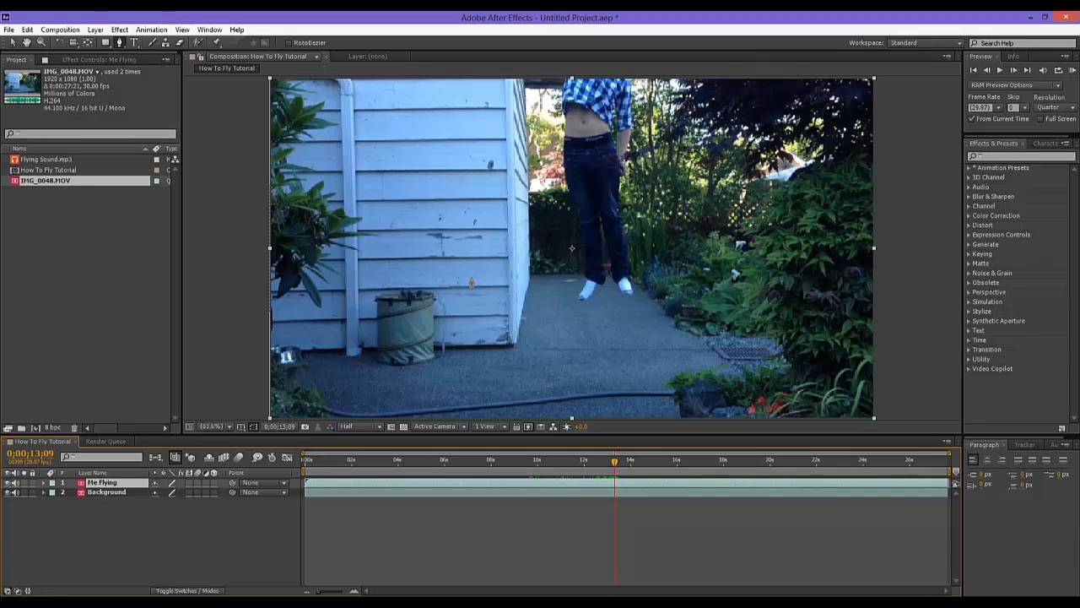
{"action": "scroll", "coordinate": [593, 306], "scroll_direction": "up", "scroll_amount": 3}
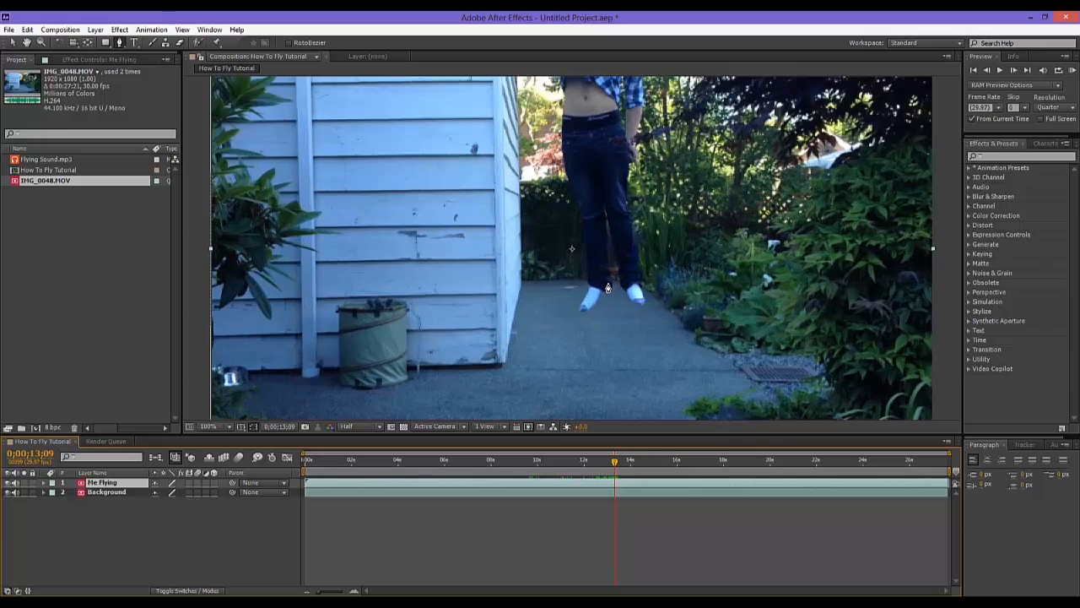
{"action": "left_click", "coordinate": [586, 256]}
{"action": "left_click", "coordinate": [577, 275]}
{"action": "left_click", "coordinate": [560, 296]}
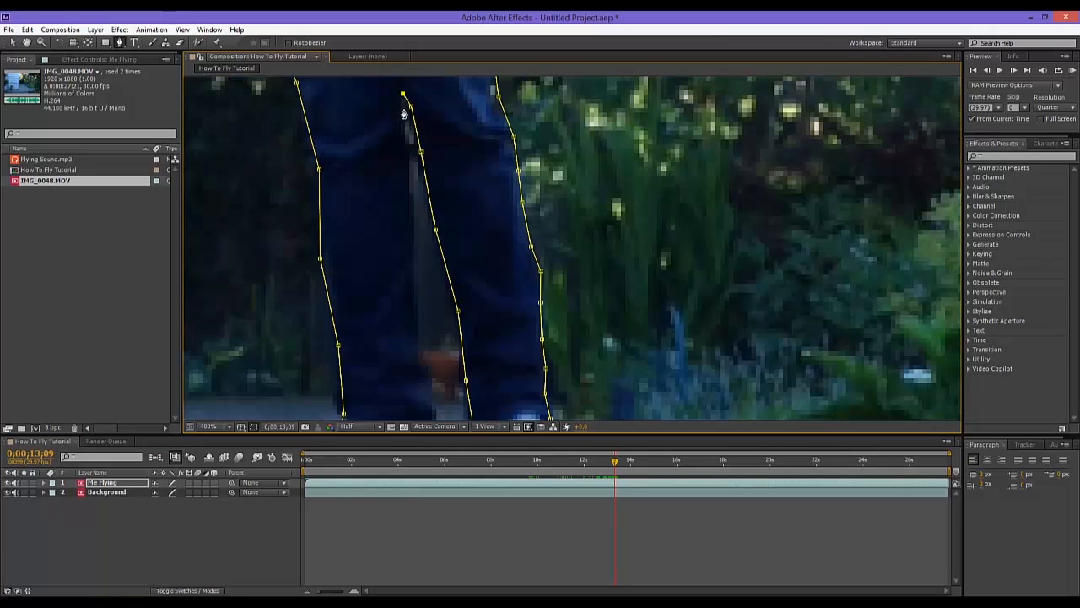
{"action": "left_click", "coordinate": [411, 224]}
{"action": "left_click", "coordinate": [416, 310]}
{"action": "scroll", "coordinate": [474, 258], "scroll_direction": "down", "scroll_amount": 5}
{"action": "left_click", "coordinate": [439, 244]}
{"action": "left_click", "coordinate": [447, 286]}
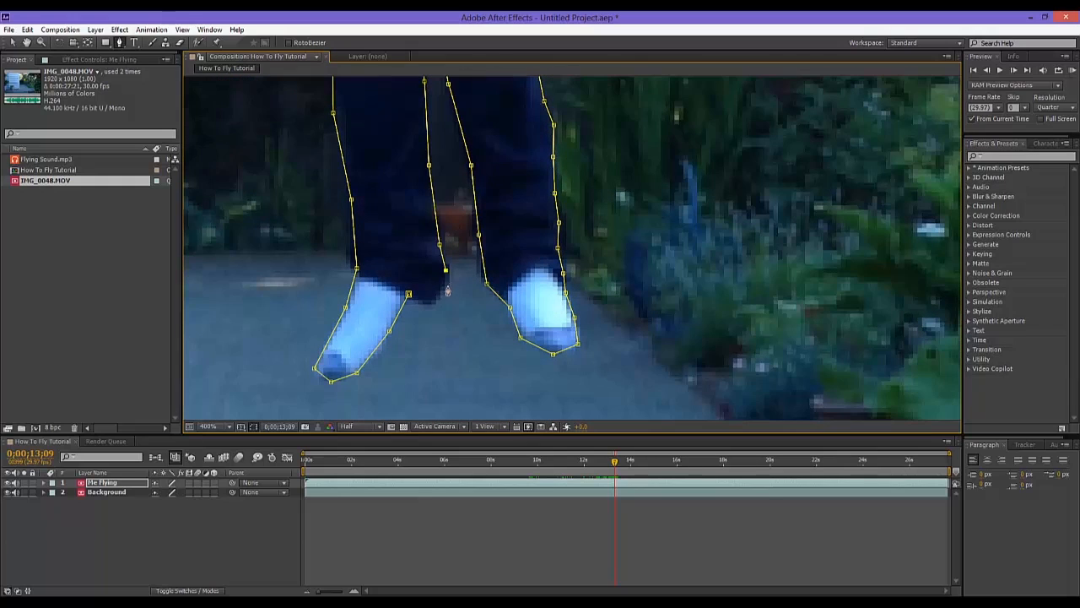
{"action": "left_click", "coordinate": [427, 306]}
{"action": "left_click", "coordinate": [409, 295]}
{"action": "scroll", "coordinate": [474, 259], "scroll_direction": "down", "scroll_amount": 2}
{"action": "scroll", "coordinate": [512, 179], "scroll_direction": "up", "scroll_amount": 2}
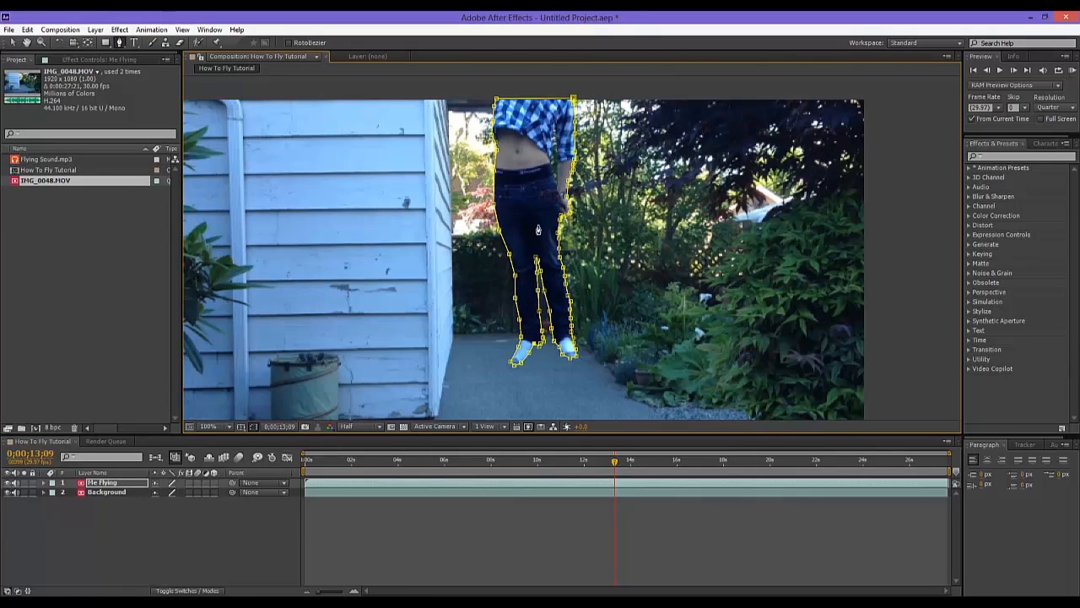
Reveal the Me Flying layer's masks, select Mask 1 and ready the Pen tool at the gap between torso and arm
{"action": "left_click", "coordinate": [12, 42]}
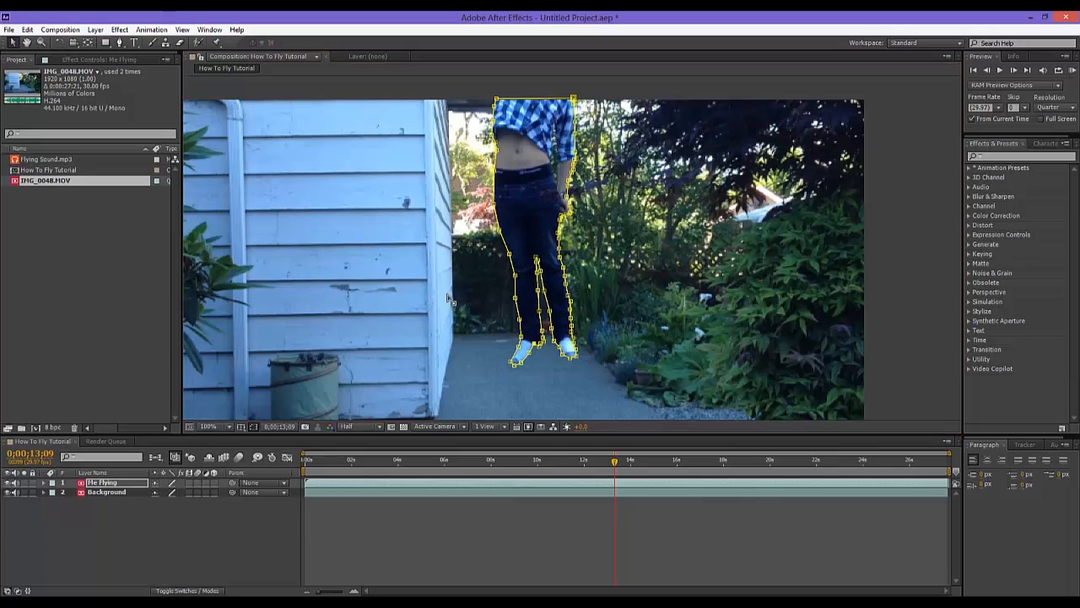
{"action": "scroll", "coordinate": [607, 181], "scroll_direction": "up", "scroll_amount": 2}
{"action": "left_click_drag", "start_coordinate": [603, 181], "coordinate": [589, 371]}
{"action": "left_click_drag", "start_coordinate": [583, 147], "coordinate": [572, 282]}
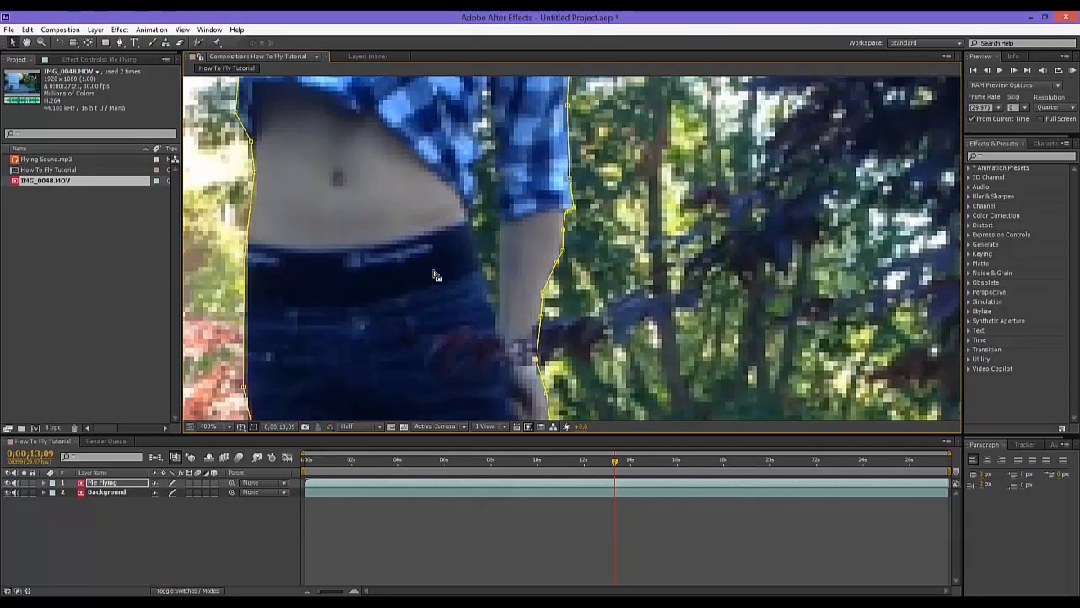
{"action": "left_click", "coordinate": [44, 483]}
{"action": "left_click", "coordinate": [54, 492]}
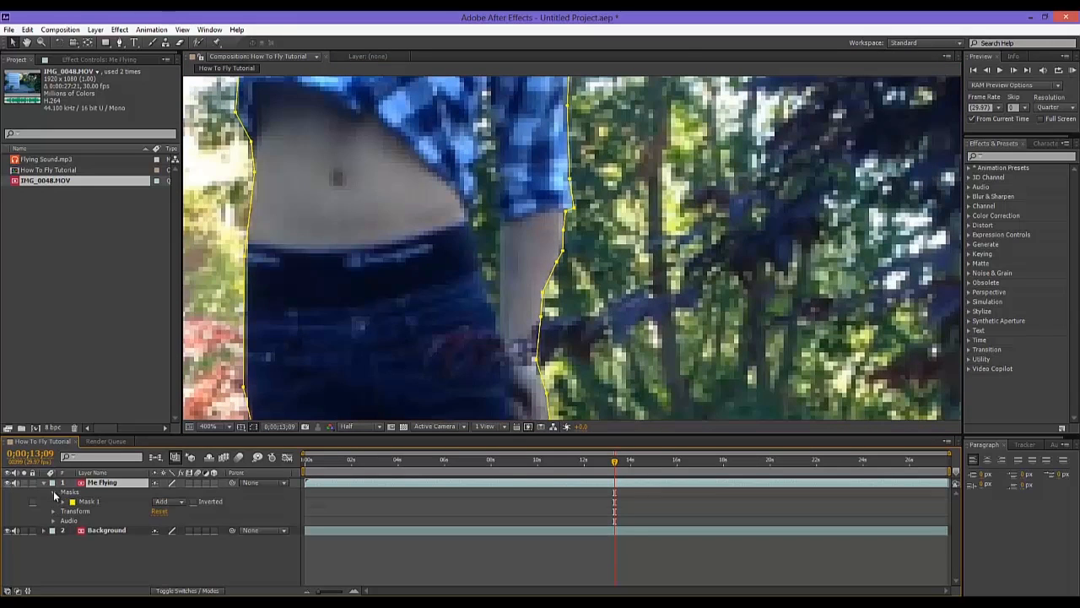
{"action": "left_click", "coordinate": [45, 482]}
{"action": "left_click", "coordinate": [45, 483]}
{"action": "left_click", "coordinate": [91, 501]}
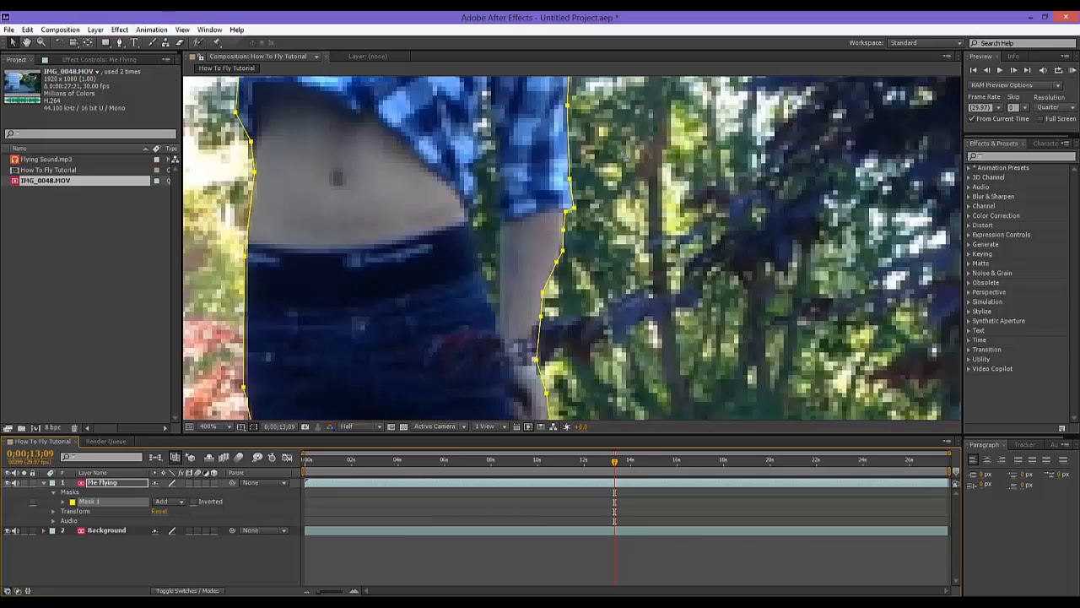
{"action": "scroll", "coordinate": [574, 178], "scroll_direction": "down", "scroll_amount": 1}
{"action": "scroll", "coordinate": [574, 177], "scroll_direction": "up", "scroll_amount": 1}
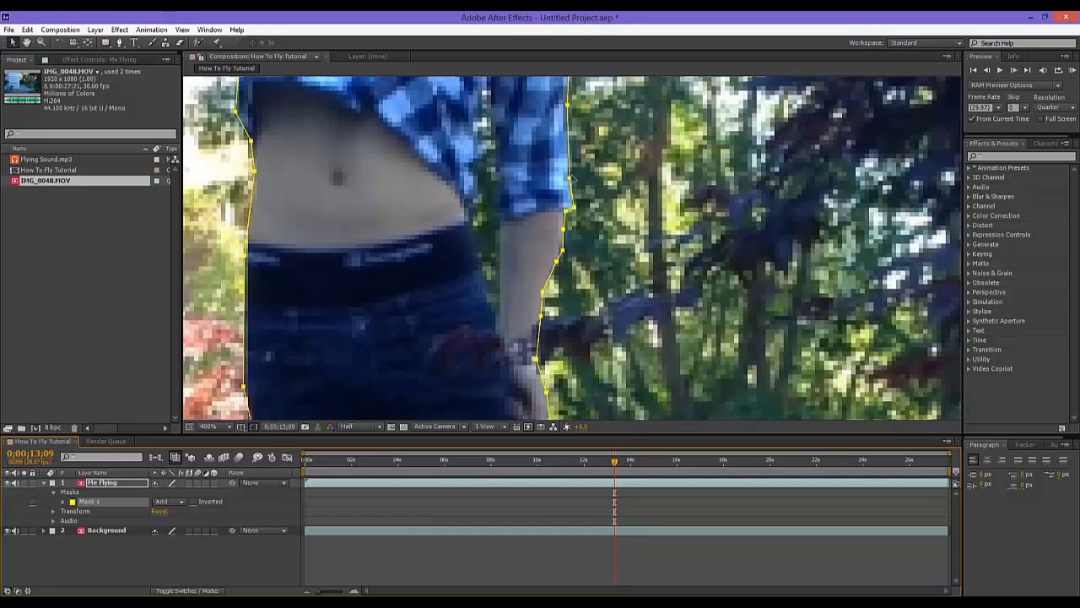
{"action": "left_click", "coordinate": [119, 42]}
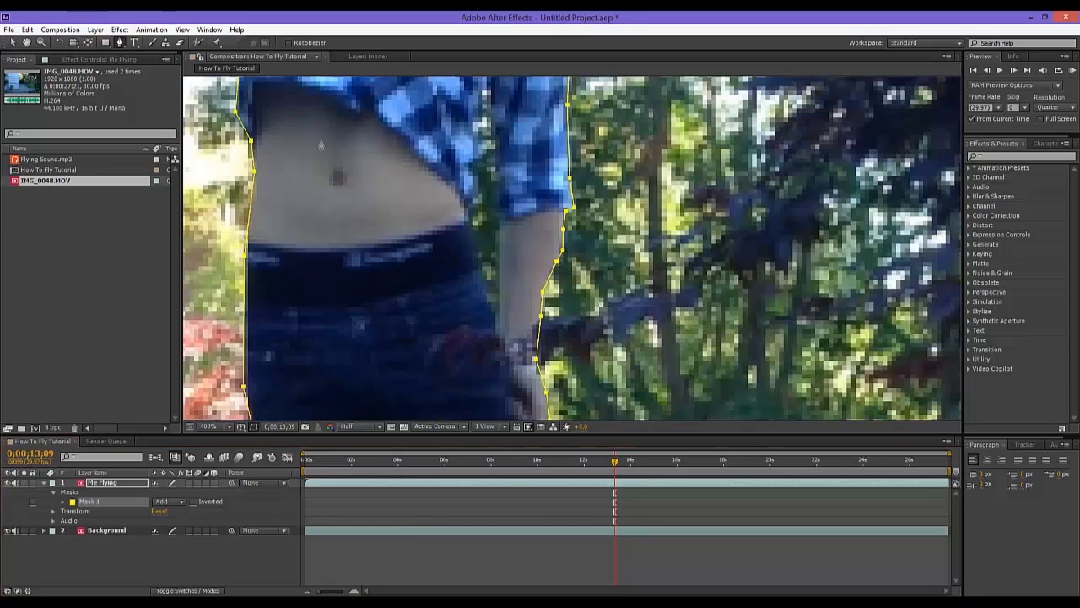
{"action": "left_click_drag", "start_coordinate": [526, 171], "coordinate": [521, 195]}
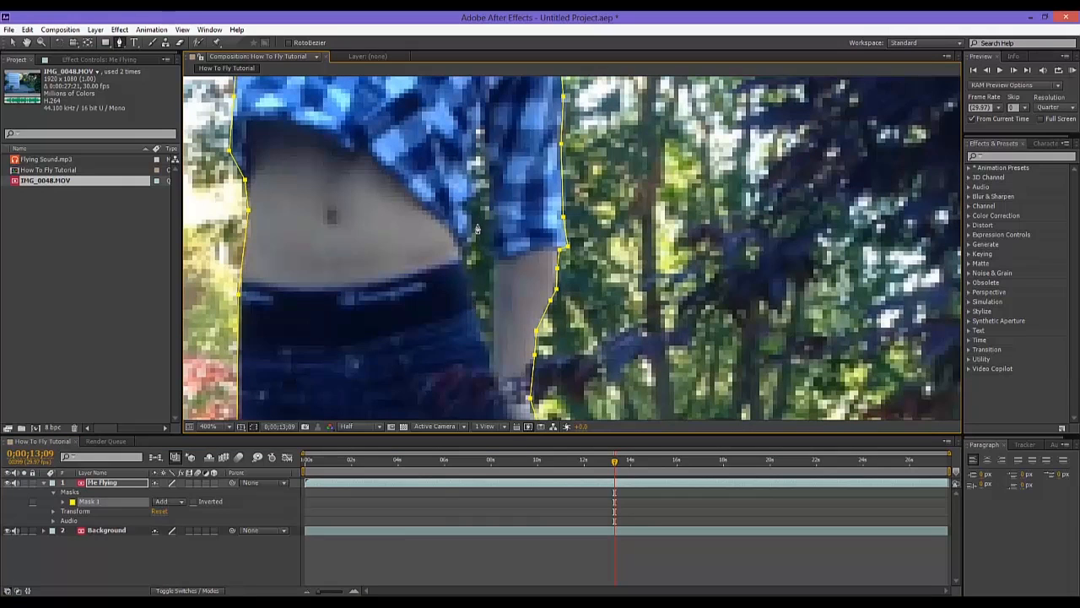
{"action": "scroll", "coordinate": [541, 238], "scroll_direction": "down", "scroll_amount": 2}
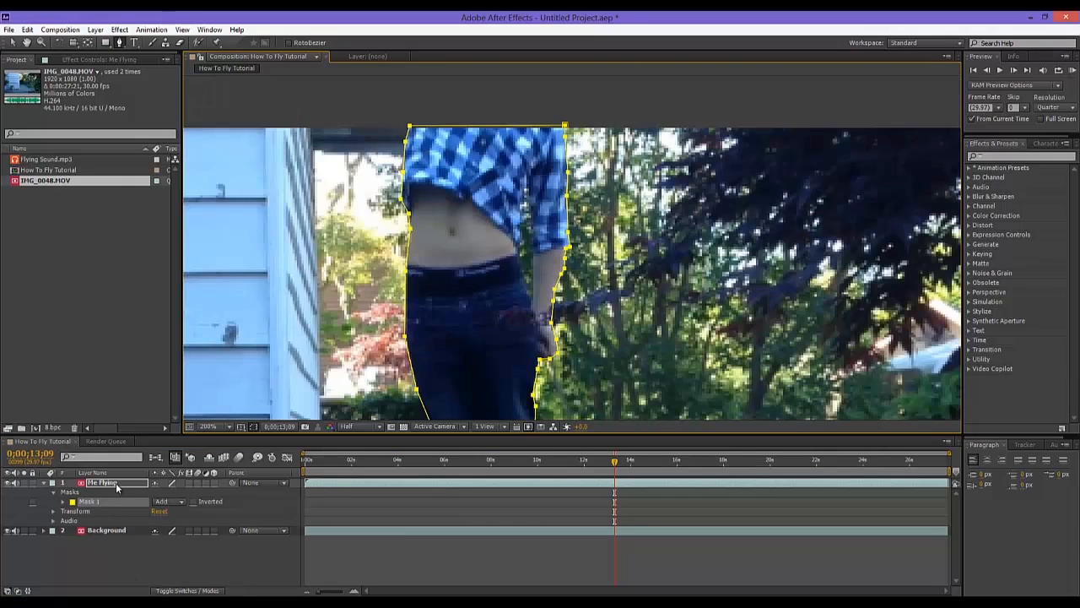
Show the Position property of Me Flying and expand the layer's full Transform properties
{"action": "key", "text": "Return"}
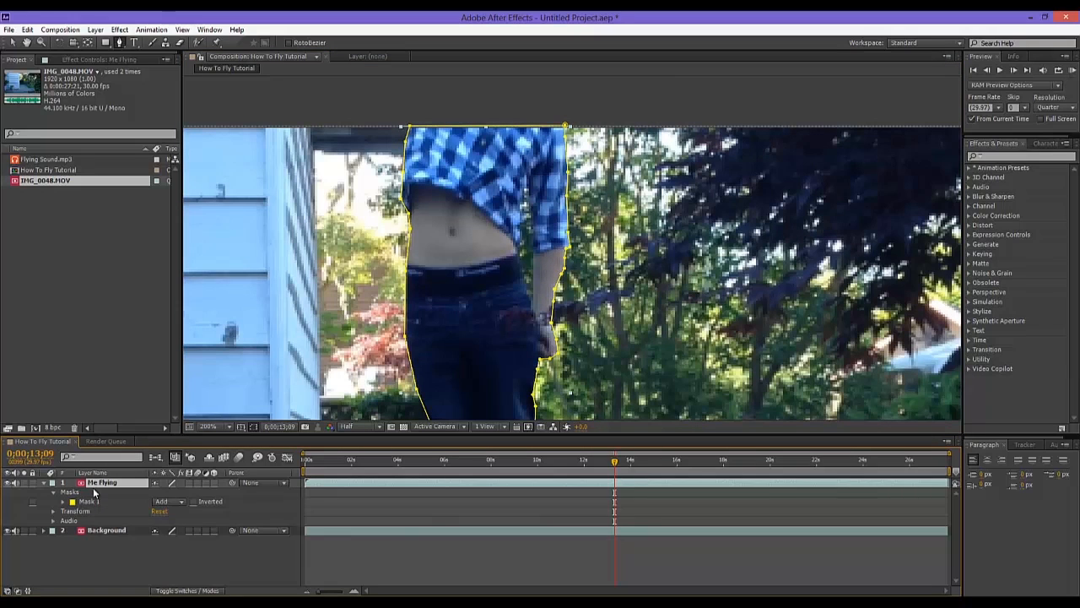
{"action": "key", "text": "p"}
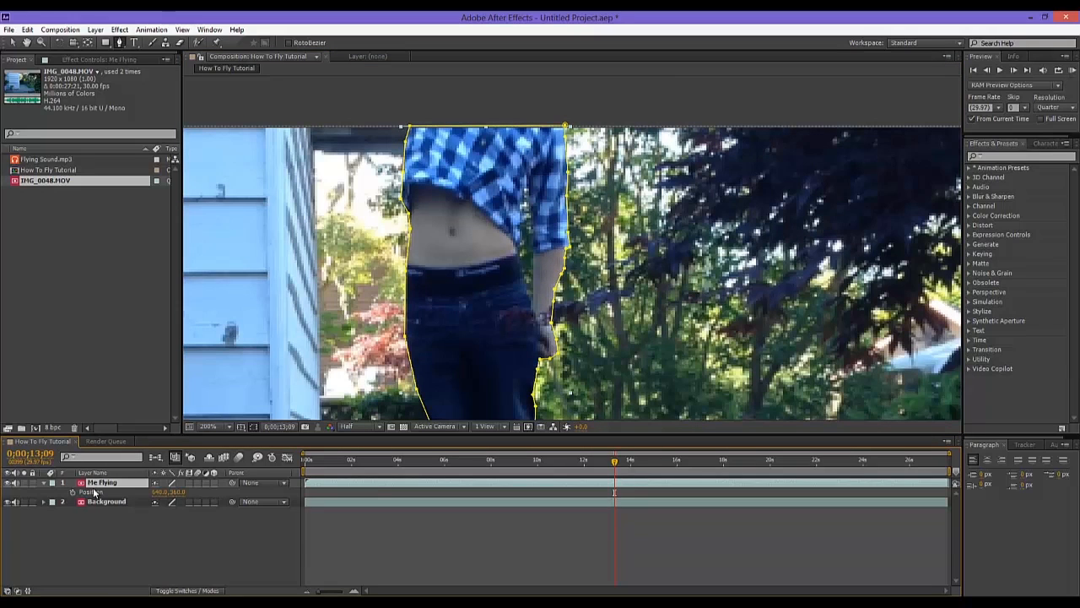
{"action": "left_click", "coordinate": [41, 489]}
{"action": "left_click", "coordinate": [43, 482]}
{"action": "left_click", "coordinate": [43, 482]}
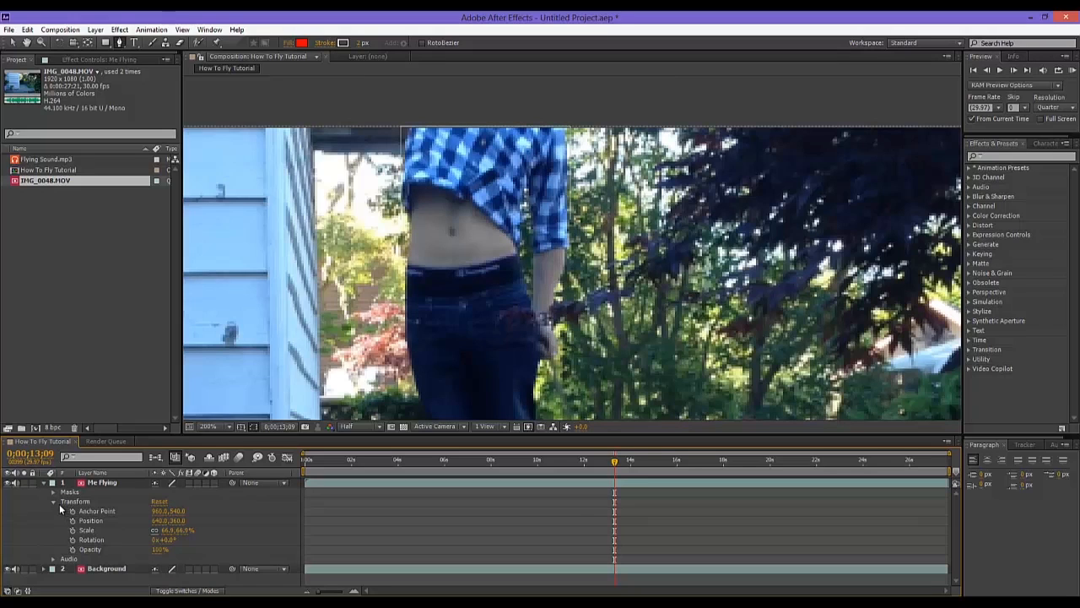
{"action": "left_click", "coordinate": [54, 501]}
{"action": "left_click", "coordinate": [54, 501]}
Try lowering the Me Flying layer to Position 640.0, 388.0 and further to 393.0, and undo the moves
{"action": "left_click_drag", "start_coordinate": [172, 520], "coordinate": [196, 514]}
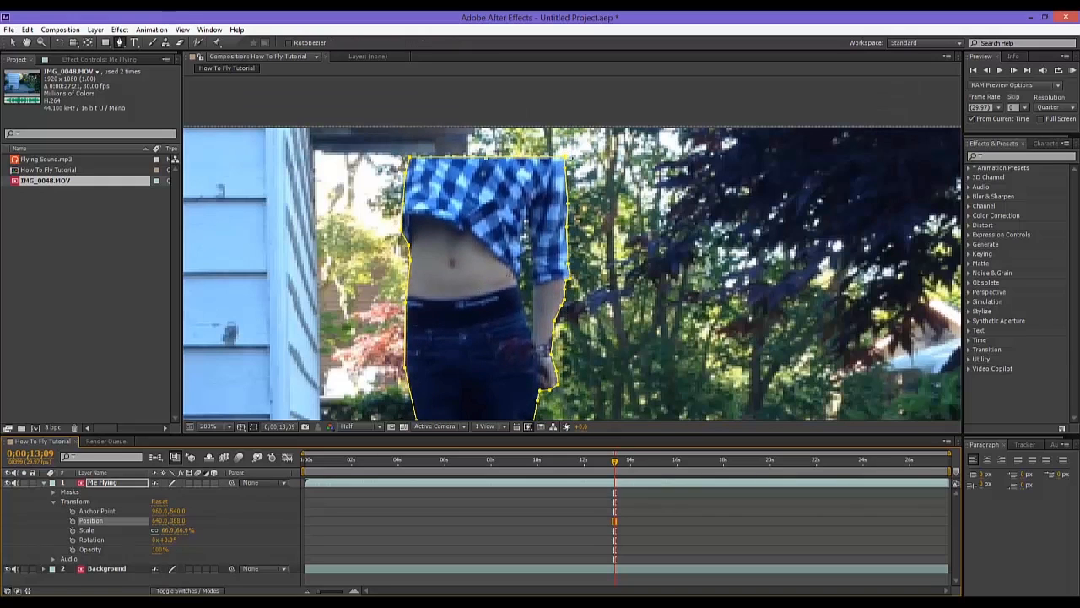
{"action": "key", "text": "period"}
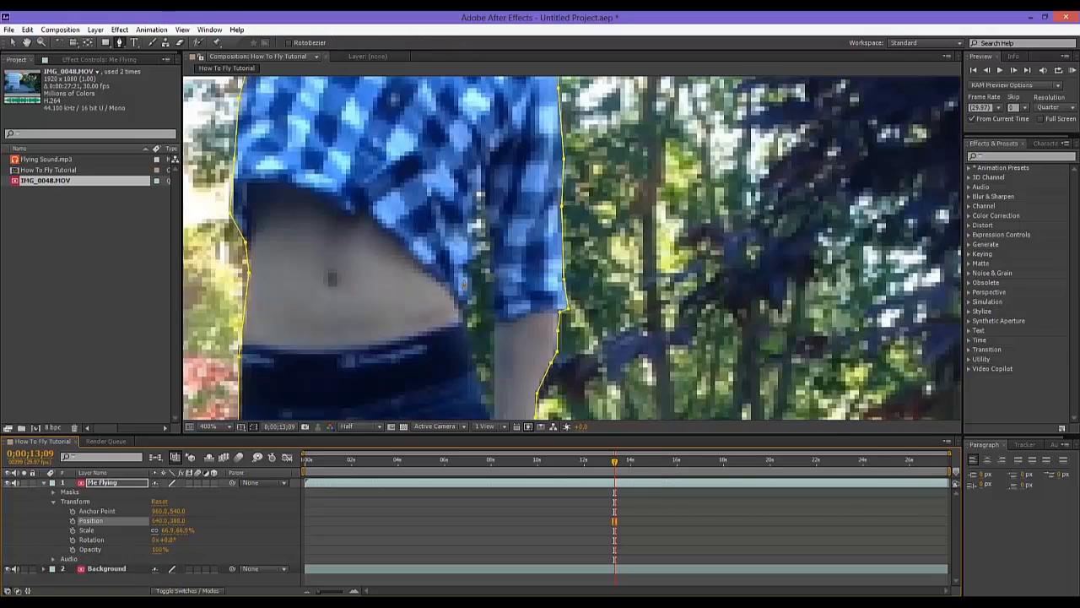
{"action": "left_click_drag", "start_coordinate": [176, 521], "coordinate": [173, 529]}
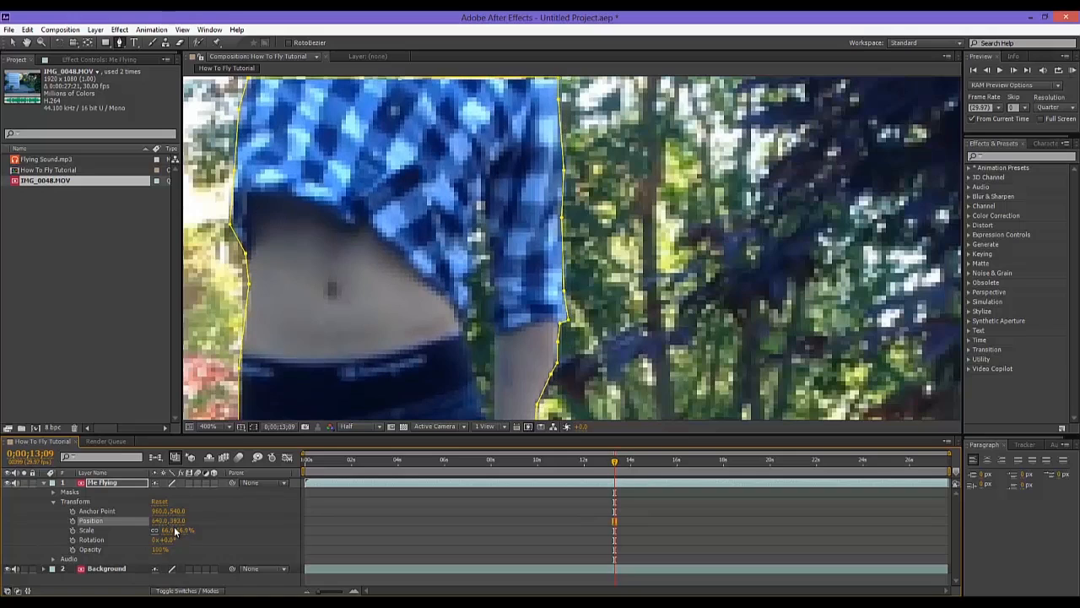
{"action": "key", "text": "ctrl+z"}
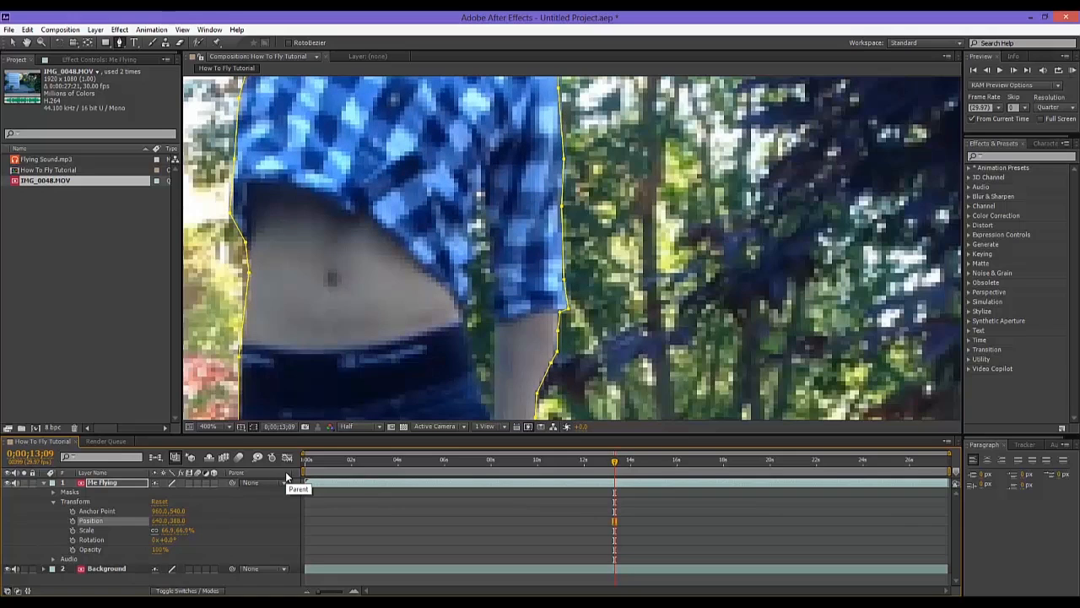
{"action": "key", "text": "ctrl+z"}
{"action": "key", "text": "ctrl+shift+z"}
{"action": "key", "text": "comma"}
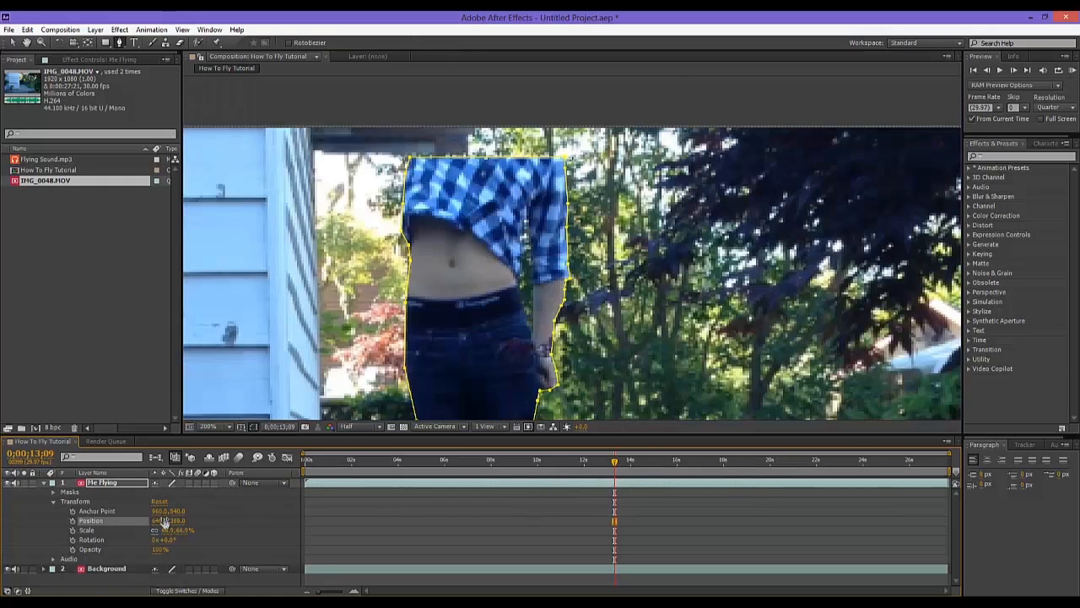
{"action": "key", "text": "ctrl+z"}
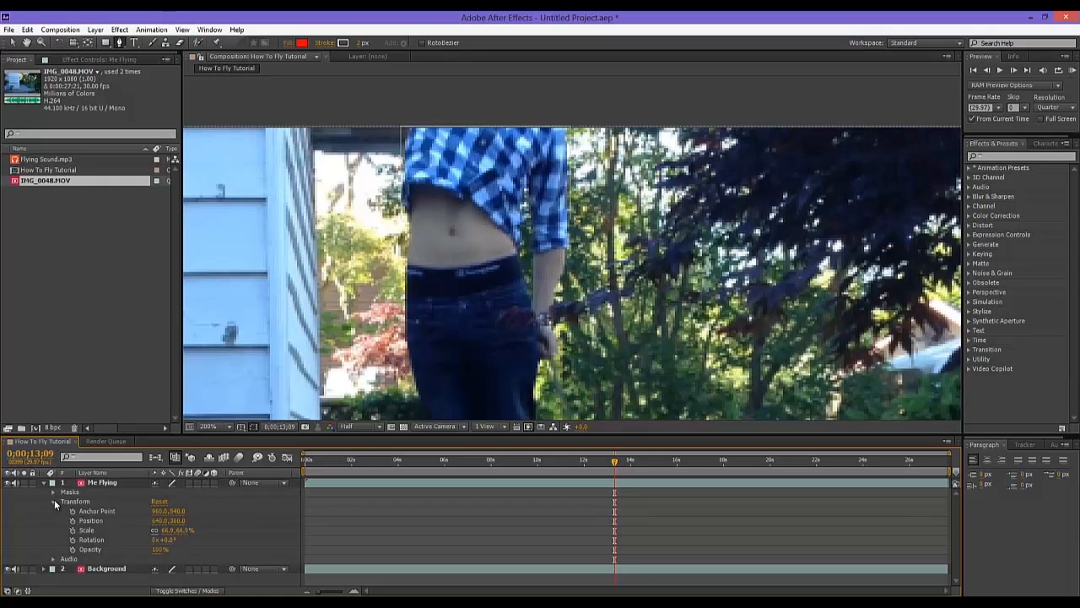
Collapse the Transform group of Me Flying, expand its Masks group, and delete the shape layer created by a stray Pen point
{"action": "left_click", "coordinate": [54, 502]}
{"action": "left_click", "coordinate": [54, 493]}
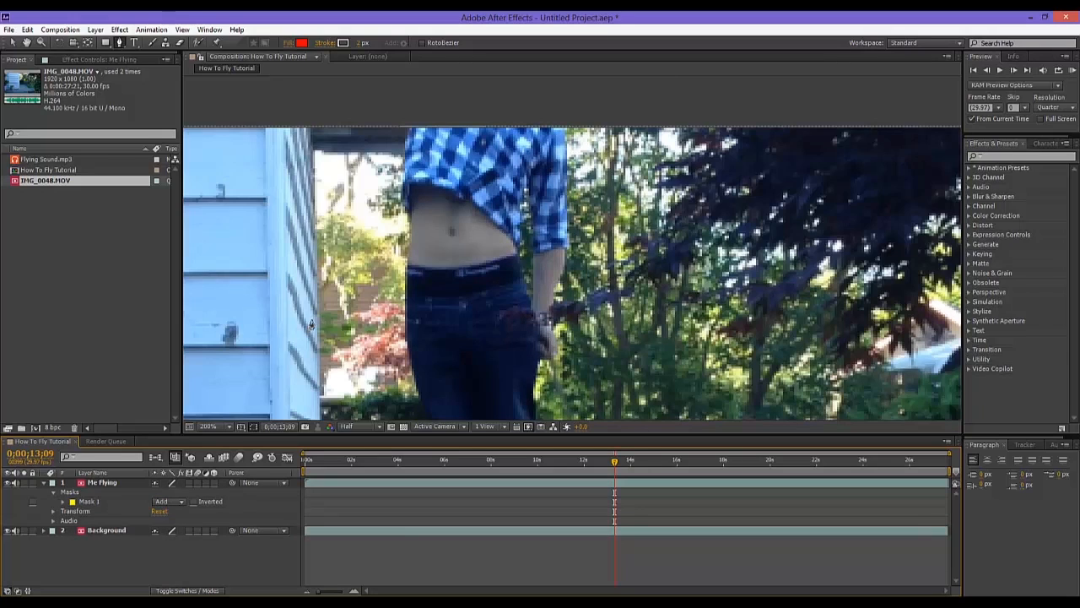
{"action": "scroll", "coordinate": [539, 215], "scroll_direction": "up", "scroll_amount": 2}
{"action": "left_click_drag", "start_coordinate": [516, 196], "coordinate": [515, 270]}
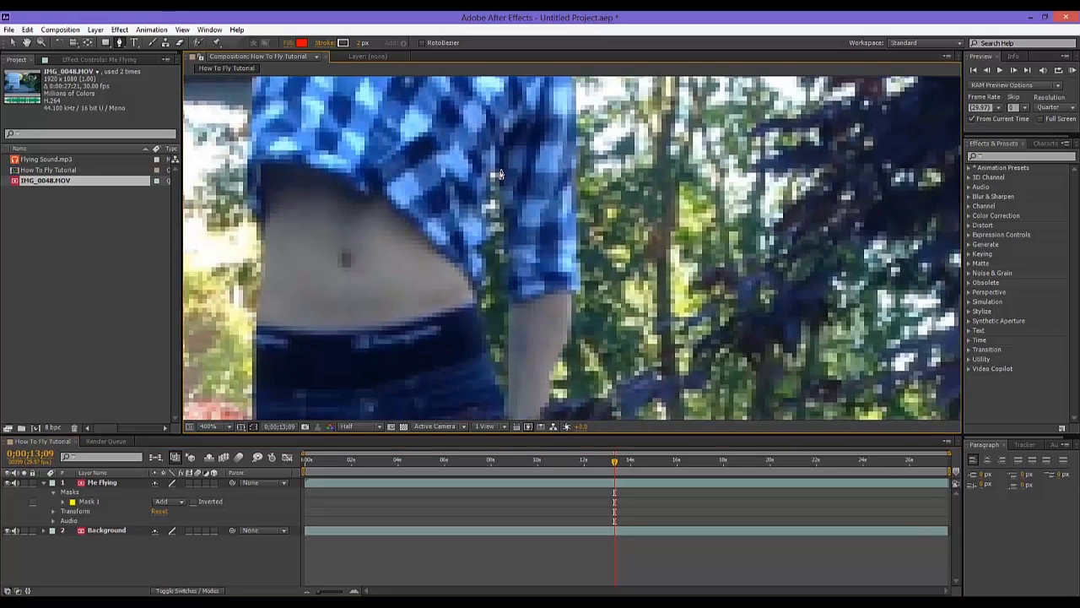
{"action": "left_click", "coordinate": [493, 188]}
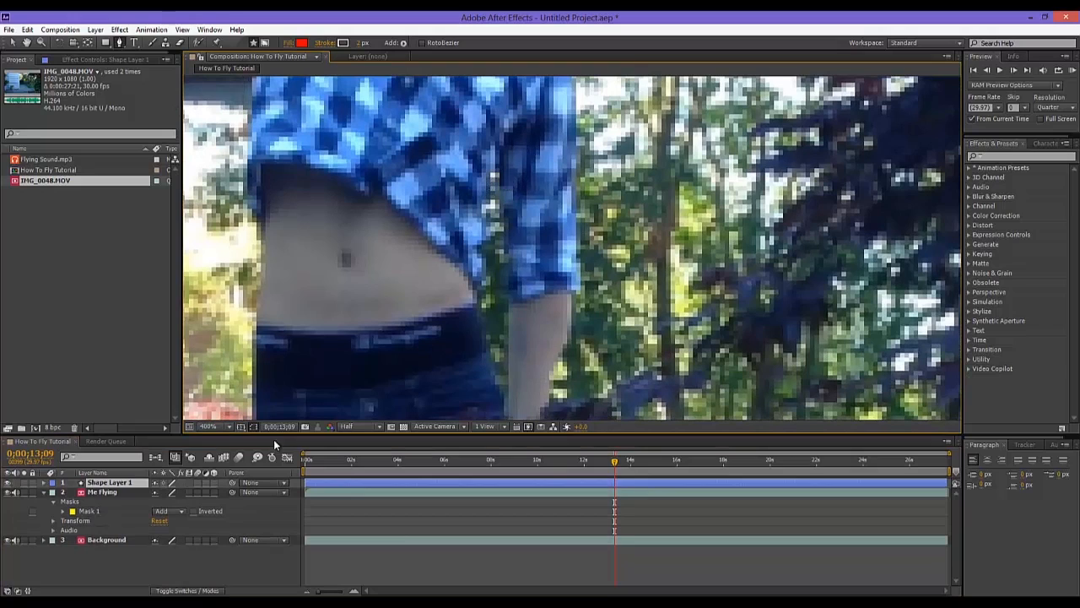
{"action": "key", "text": "Delete"}
Draw a closed mask on the Me Flying layer around the background gap between the torso and the arm
{"action": "left_click", "coordinate": [136, 485]}
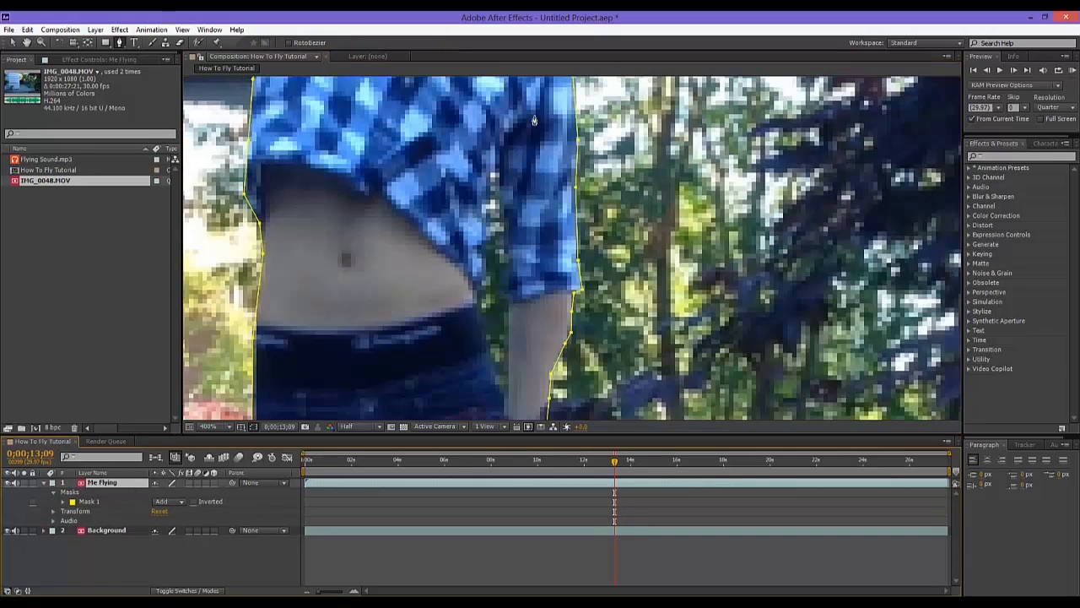
{"action": "left_click", "coordinate": [496, 159]}
{"action": "left_click", "coordinate": [488, 184]}
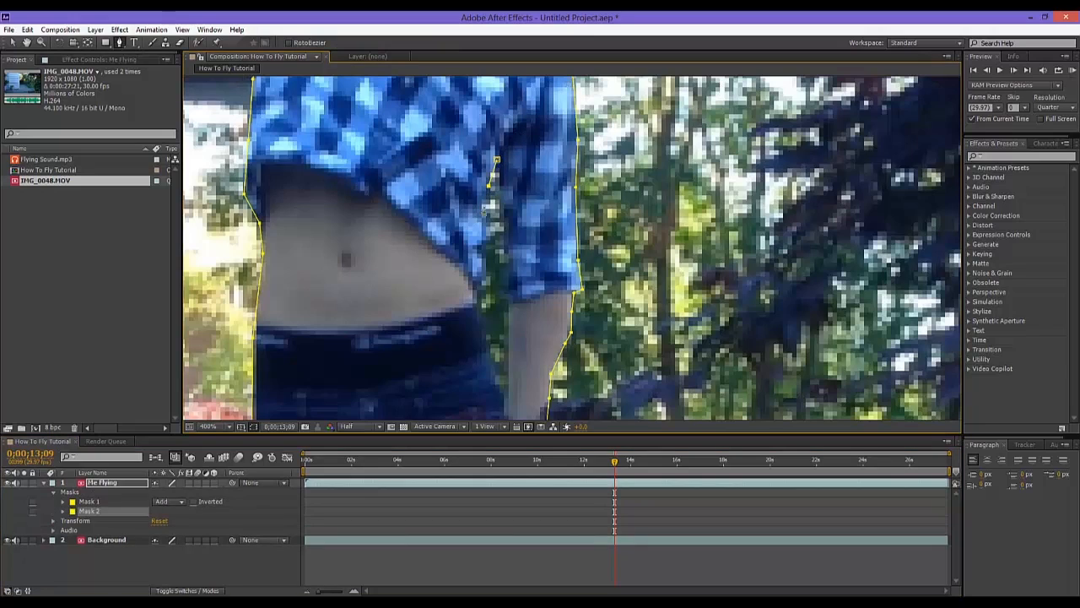
{"action": "left_click", "coordinate": [475, 276]}
{"action": "left_click", "coordinate": [478, 316]}
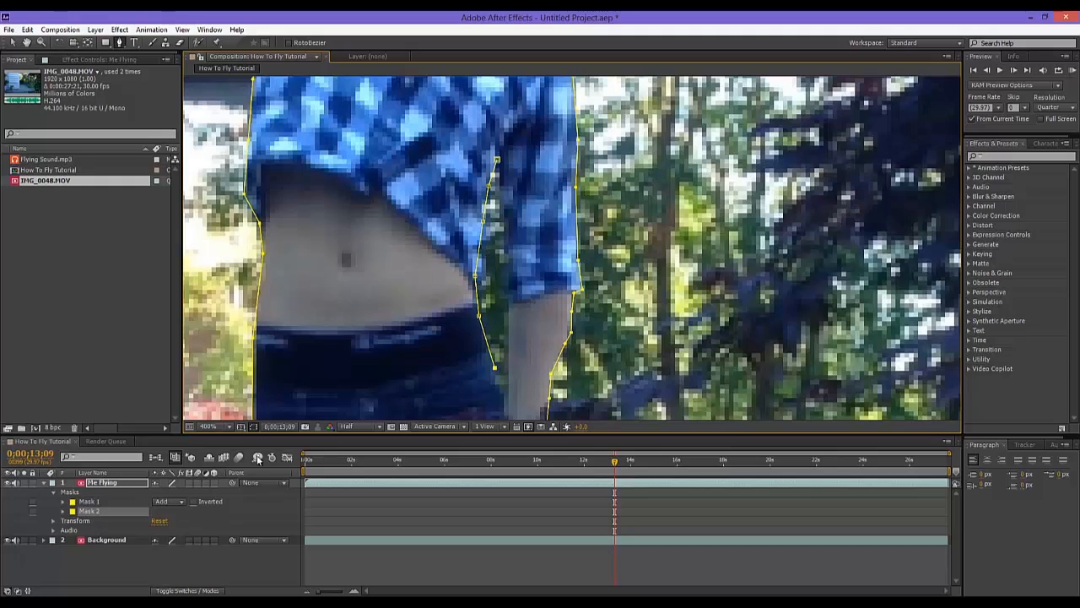
{"action": "left_click", "coordinate": [503, 396]}
{"action": "left_click", "coordinate": [507, 348]}
{"action": "left_click", "coordinate": [511, 284]}
{"action": "left_click", "coordinate": [511, 225]}
{"action": "left_click", "coordinate": [497, 160]}
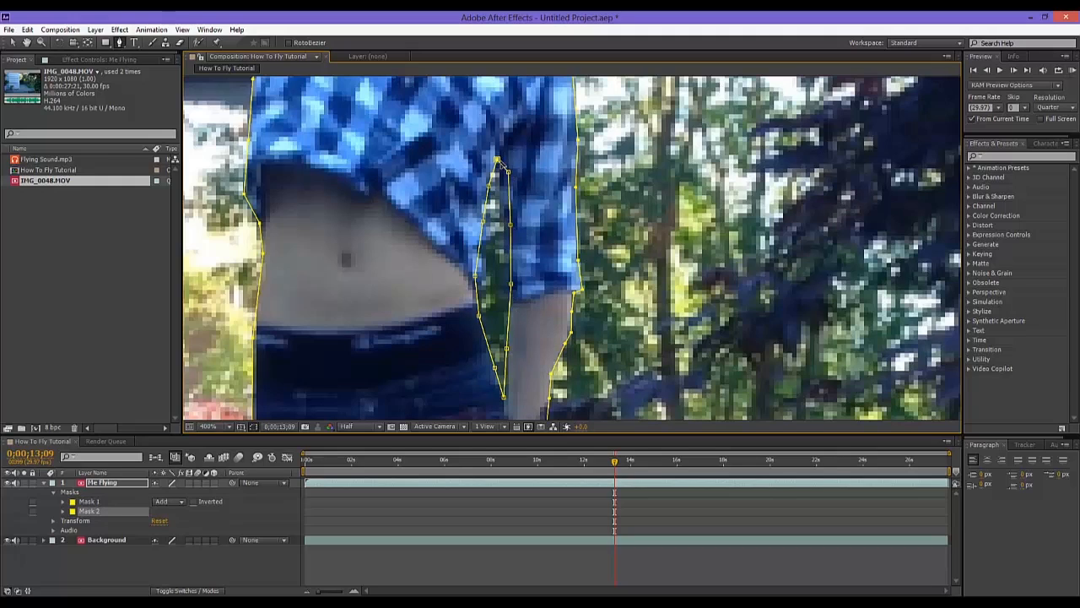
Set the mode of Mask 2 to Subtract
{"action": "scroll", "coordinate": [549, 173], "scroll_direction": "down", "scroll_amount": 2}
{"action": "scroll", "coordinate": [553, 173], "scroll_direction": "up", "scroll_amount": 2}
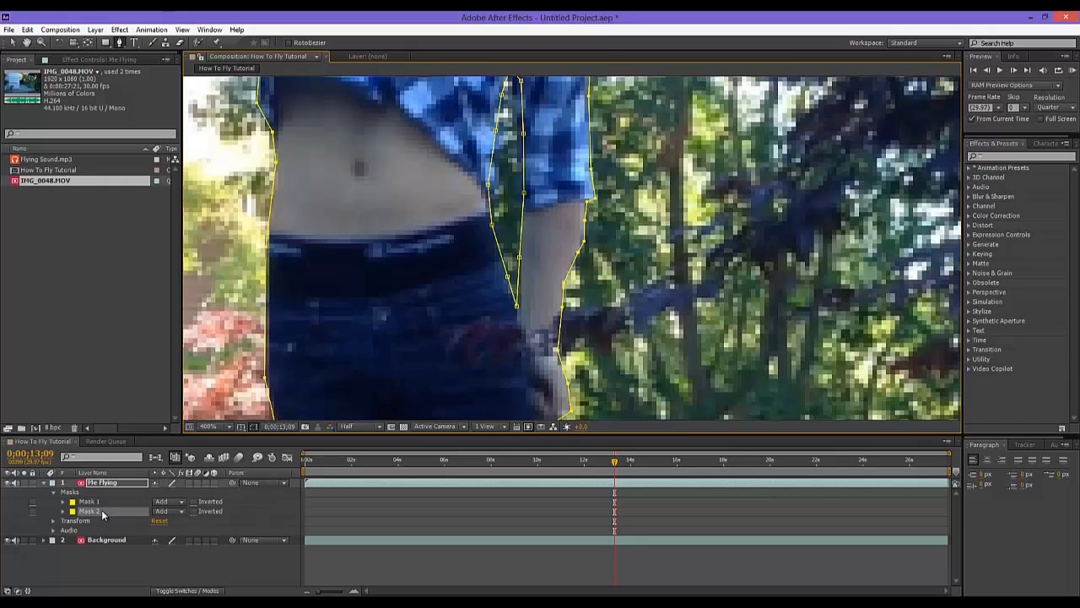
{"action": "left_click", "coordinate": [166, 510]}
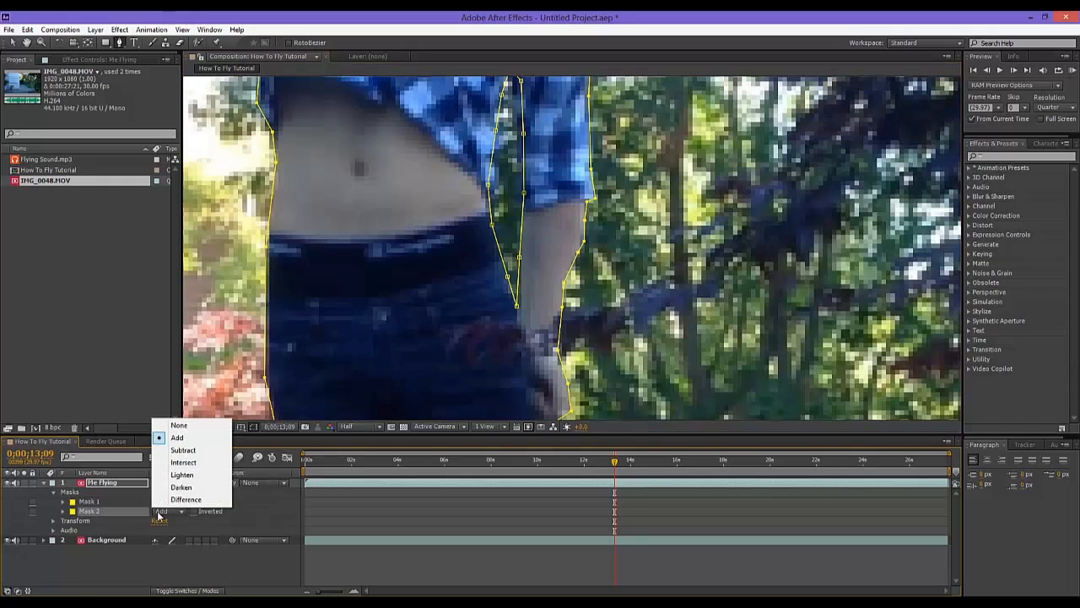
{"action": "left_click", "coordinate": [203, 450]}
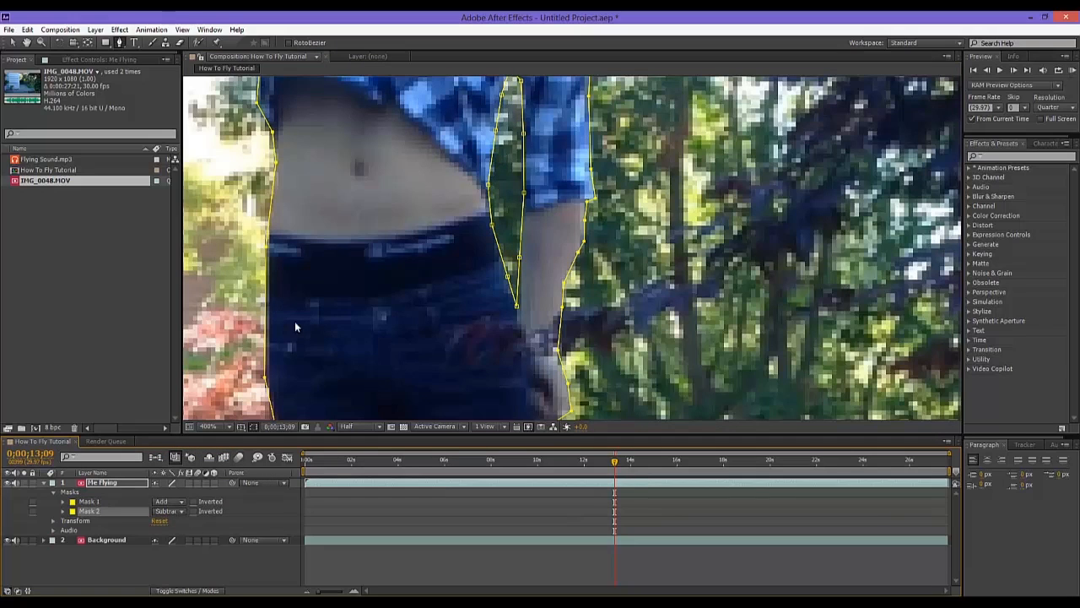
Show only the Position property of Me Flying, try lowering the layer to 640.0, 391.0, and undo the move
{"action": "left_click", "coordinate": [45, 482]}
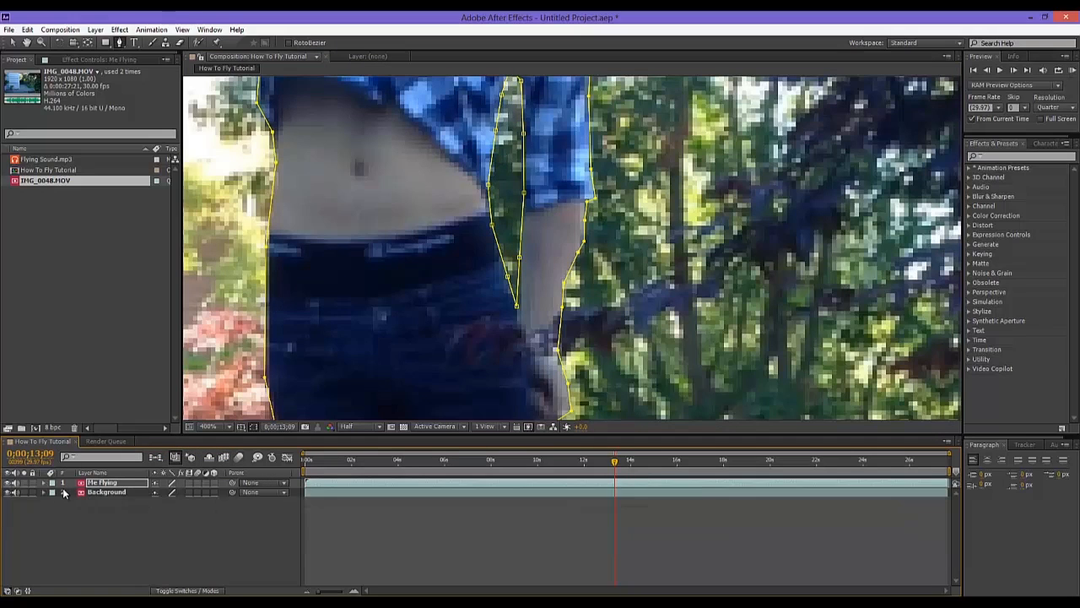
{"action": "key", "text": "p"}
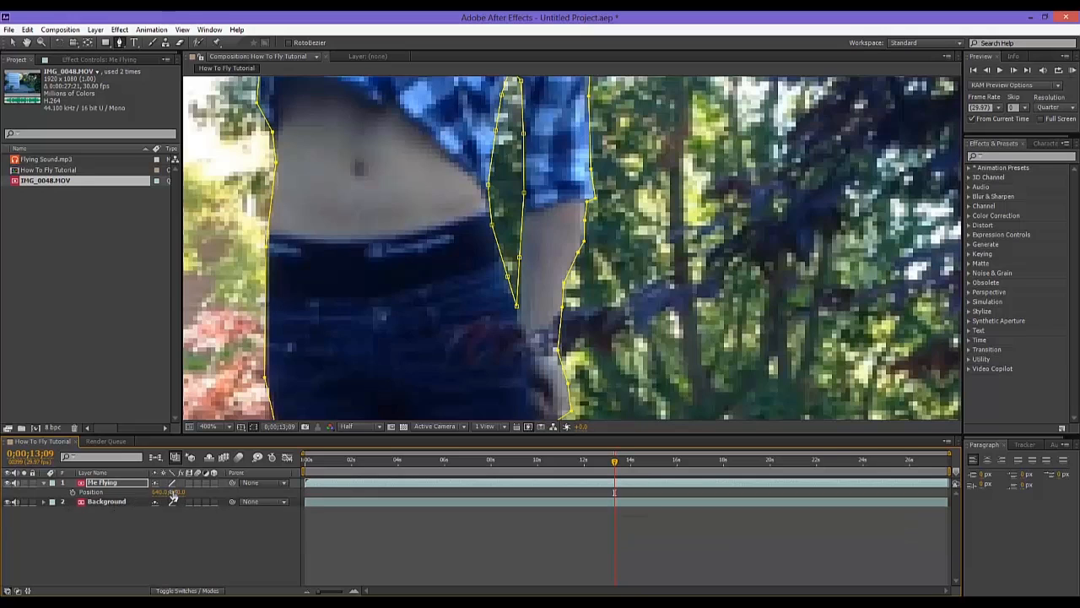
{"action": "mouse_move", "coordinate": [175, 491]}
{"action": "left_mouse_down"}
{"action": "mouse_move", "coordinate": [208, 502]}
{"action": "mouse_move", "coordinate": [173, 505]}
{"action": "left_mouse_up"}
{"action": "left_click", "coordinate": [109, 505]}
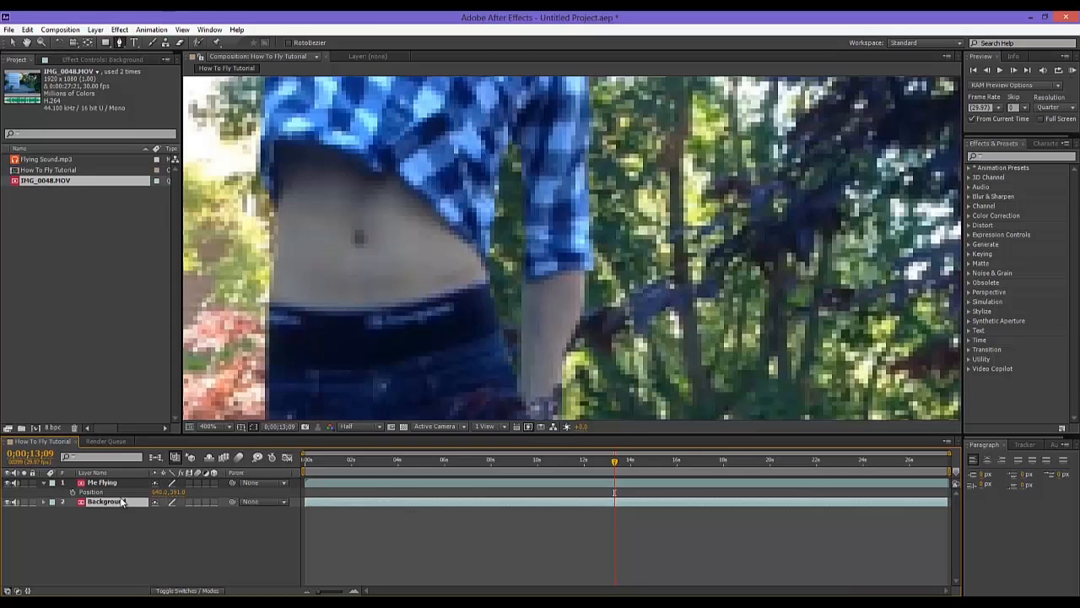
{"action": "scroll", "coordinate": [475, 301], "scroll_direction": "down", "scroll_amount": 2}
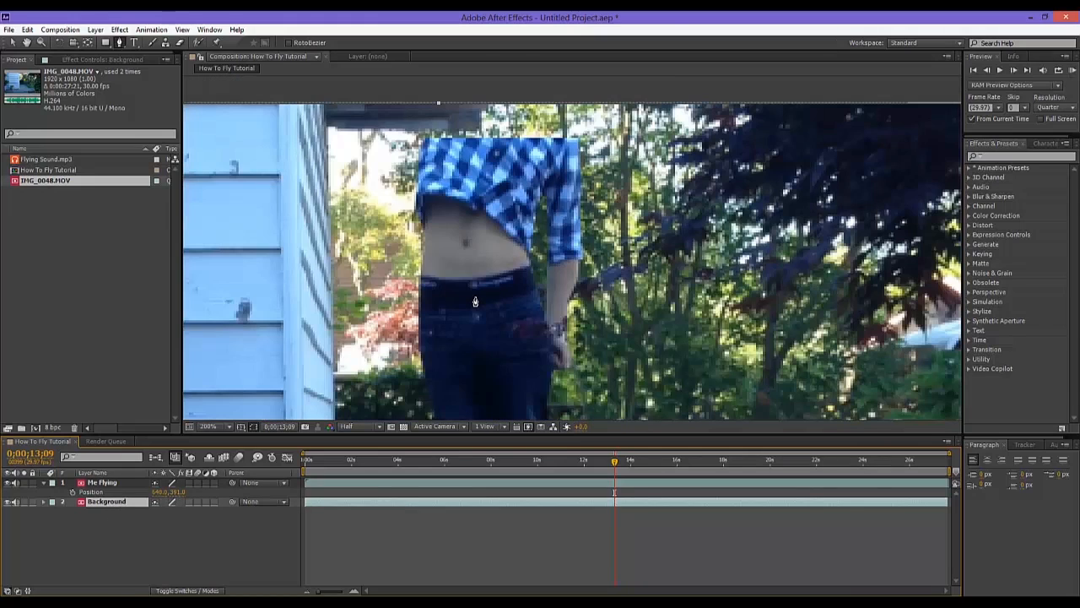
{"action": "left_click", "coordinate": [475, 301]}
{"action": "scroll", "coordinate": [510, 268], "scroll_direction": "up", "scroll_amount": 2}
{"action": "scroll", "coordinate": [489, 255], "scroll_direction": "down", "scroll_amount": 2}
{"action": "scroll", "coordinate": [487, 260], "scroll_direction": "down", "scroll_amount": 2}
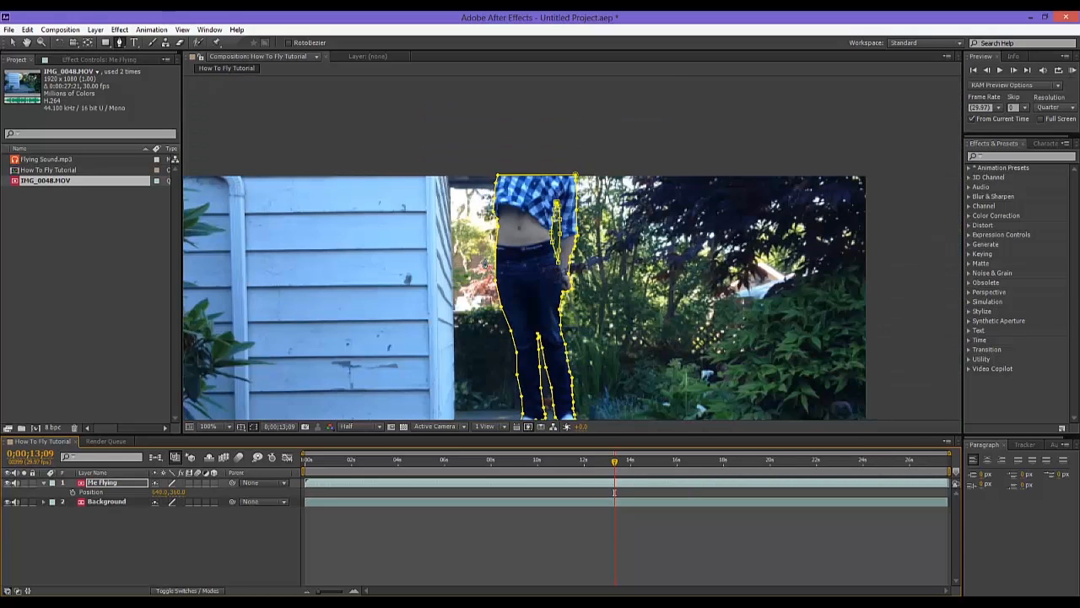
Set the composition viewer magnification to Fit up to 100%
{"action": "scroll", "coordinate": [388, 345], "scroll_direction": "up", "scroll_amount": 1}
{"action": "left_click_drag", "start_coordinate": [407, 299], "coordinate": [455, 181]}
{"action": "scroll", "coordinate": [433, 244], "scroll_direction": "down", "scroll_amount": 1}
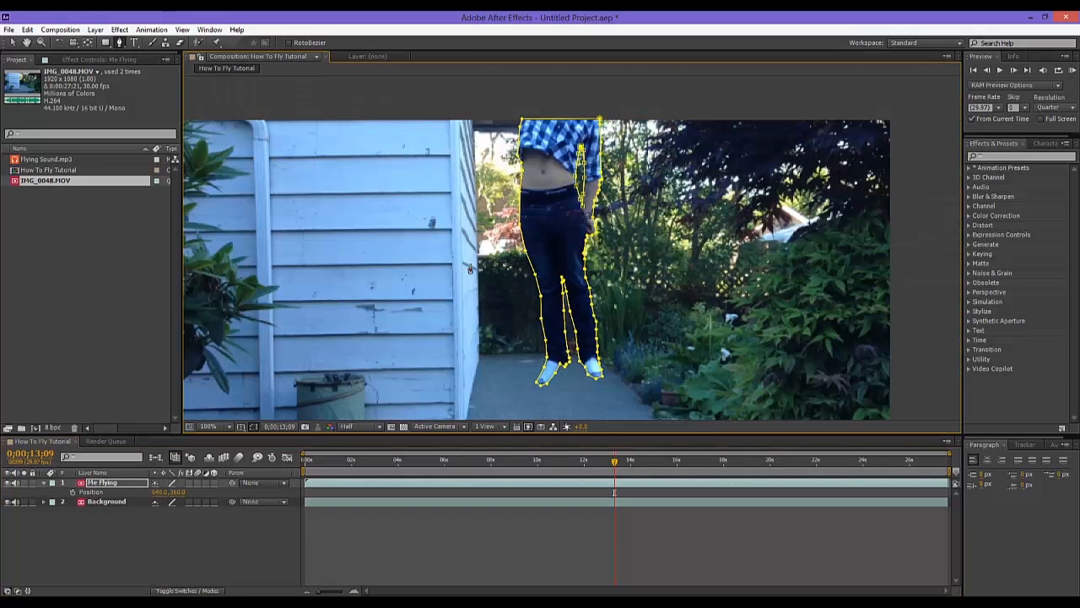
{"action": "left_click_drag", "start_coordinate": [506, 226], "coordinate": [504, 167]}
{"action": "scroll", "coordinate": [506, 242], "scroll_direction": "down", "scroll_amount": 2}
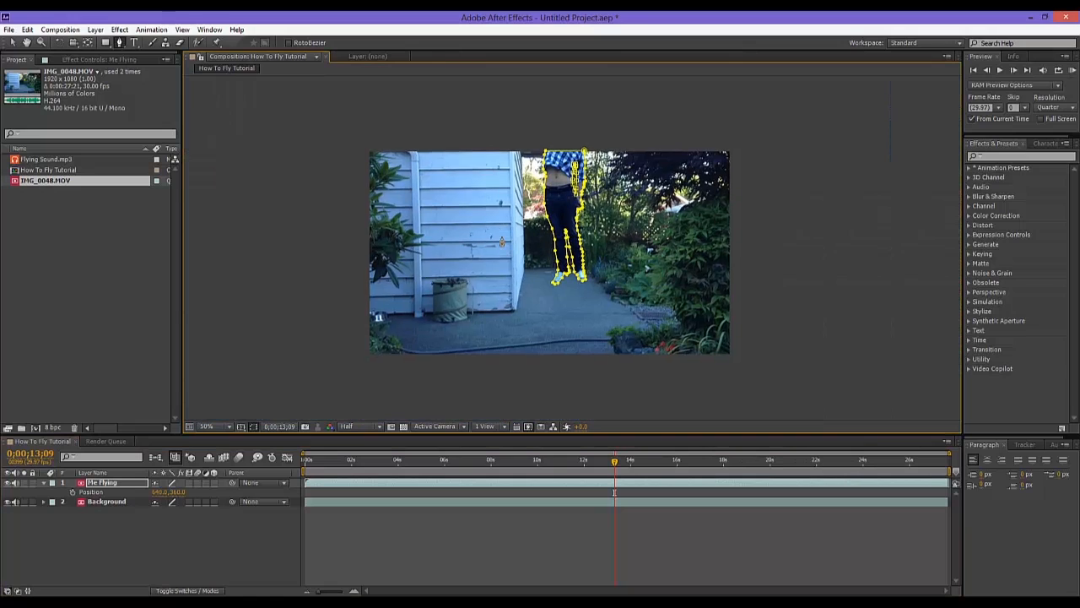
{"action": "scroll", "coordinate": [502, 242], "scroll_direction": "up", "scroll_amount": 2}
{"action": "left_click", "coordinate": [215, 426]}
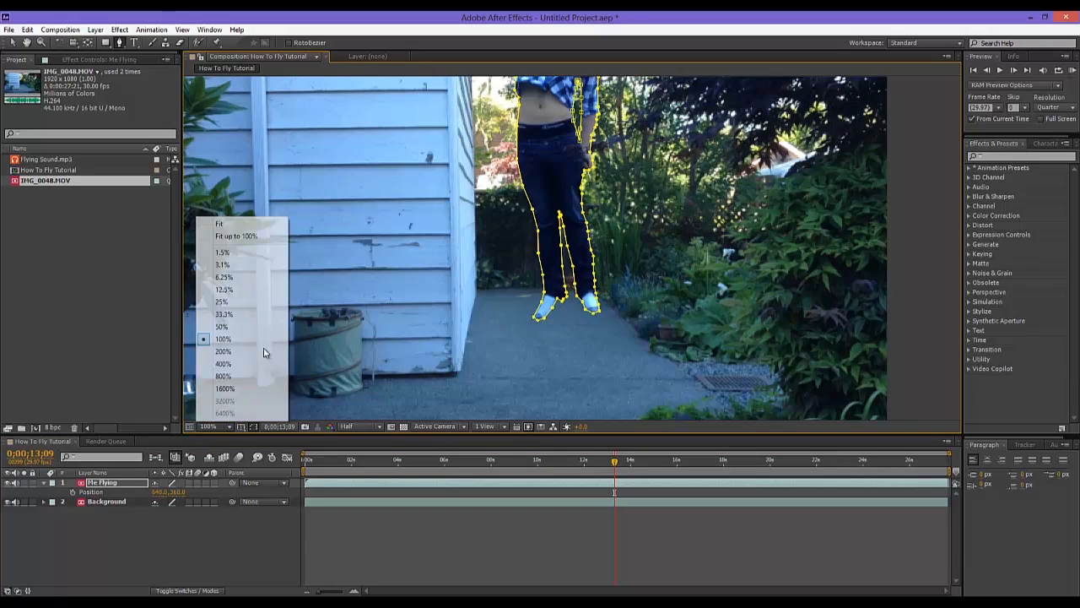
{"action": "left_click", "coordinate": [245, 236]}
Enable Position keyframing on the Me Flying layer at 0;00;13;09
{"action": "left_click", "coordinate": [125, 482]}
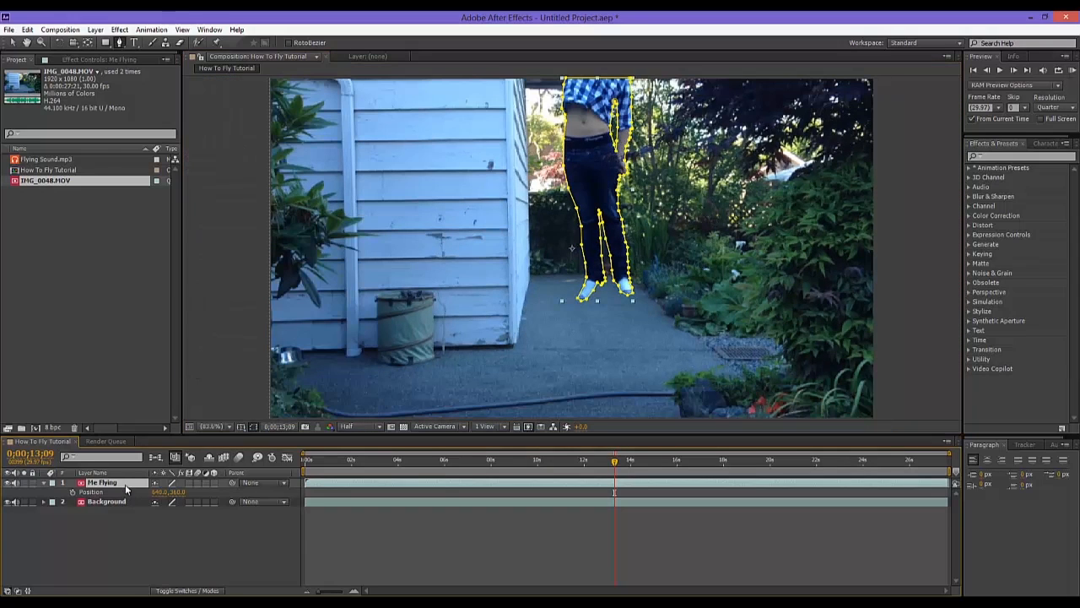
{"action": "key", "text": "p"}
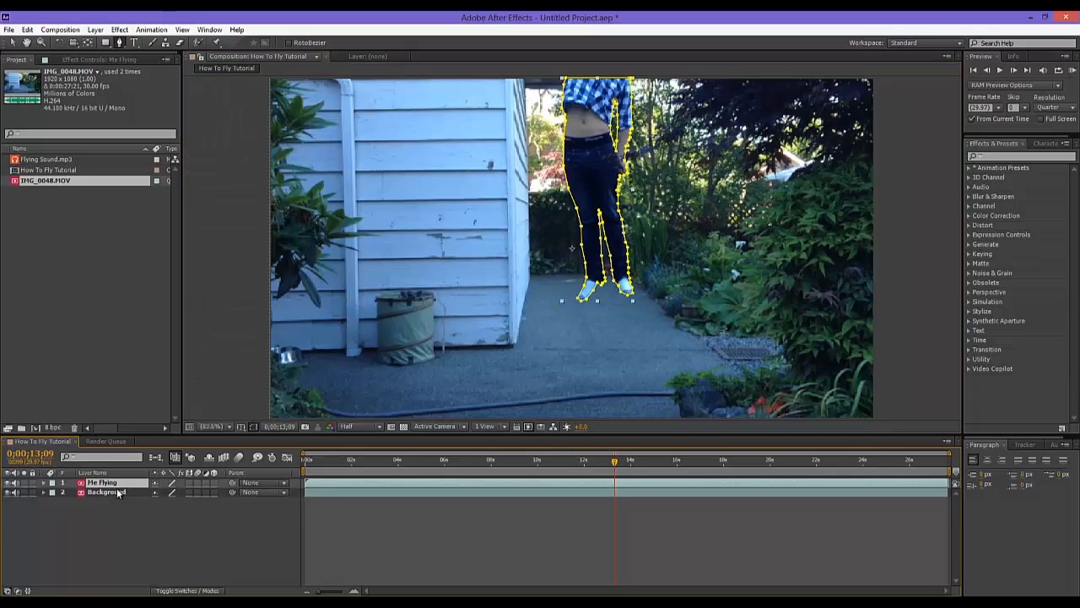
{"action": "key", "text": "p"}
{"action": "left_click", "coordinate": [73, 492]}
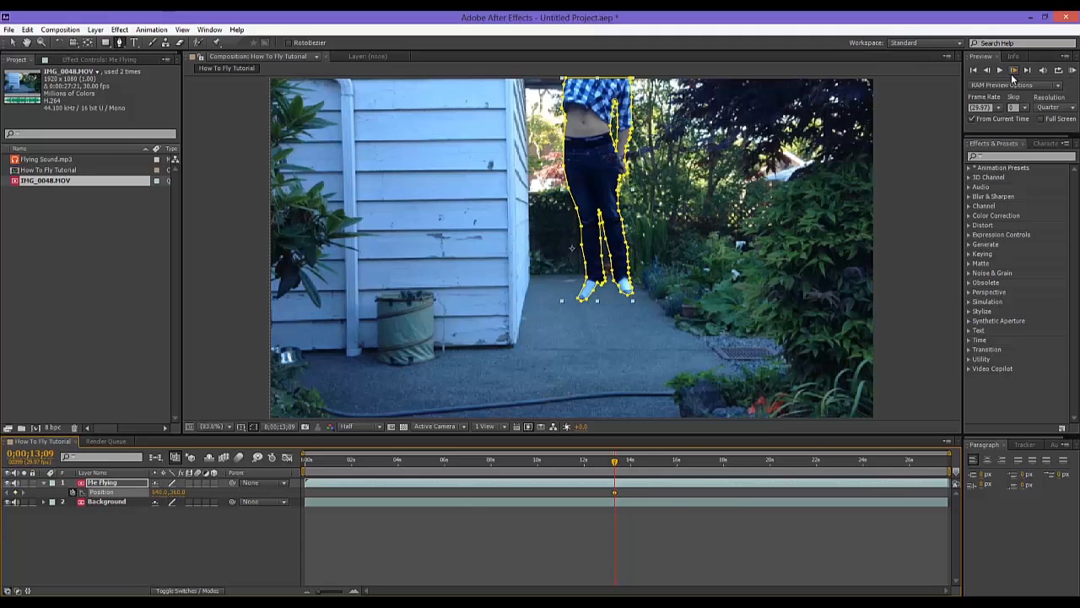
Advance two frames to 0;00;13;11 and raise the Me Flying layer to Position 640.0, 121.0
{"action": "left_click", "coordinate": [1012, 72]}
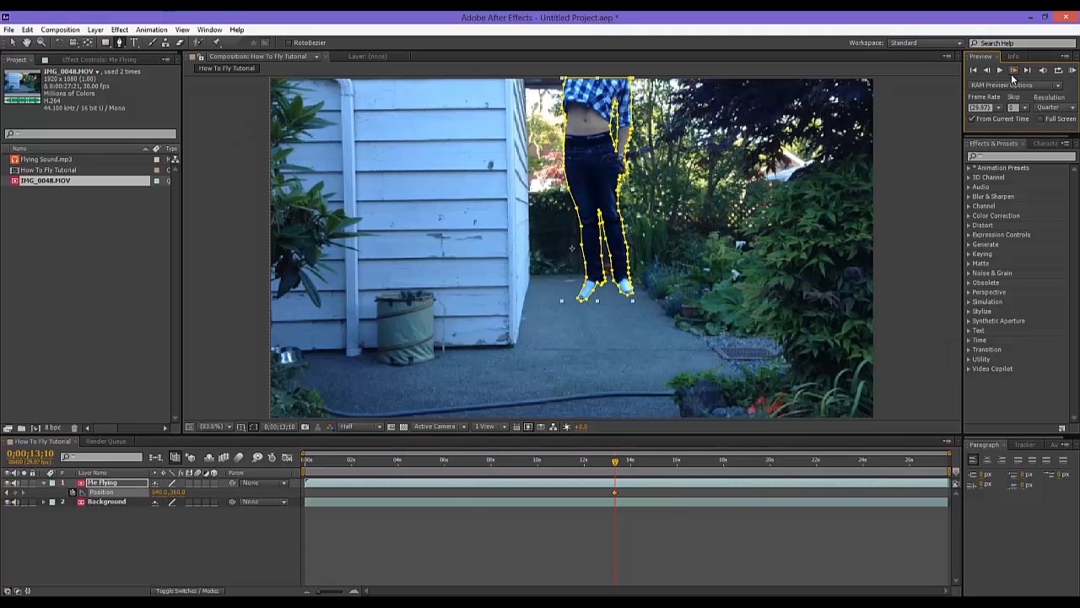
{"action": "left_click", "coordinate": [1012, 72]}
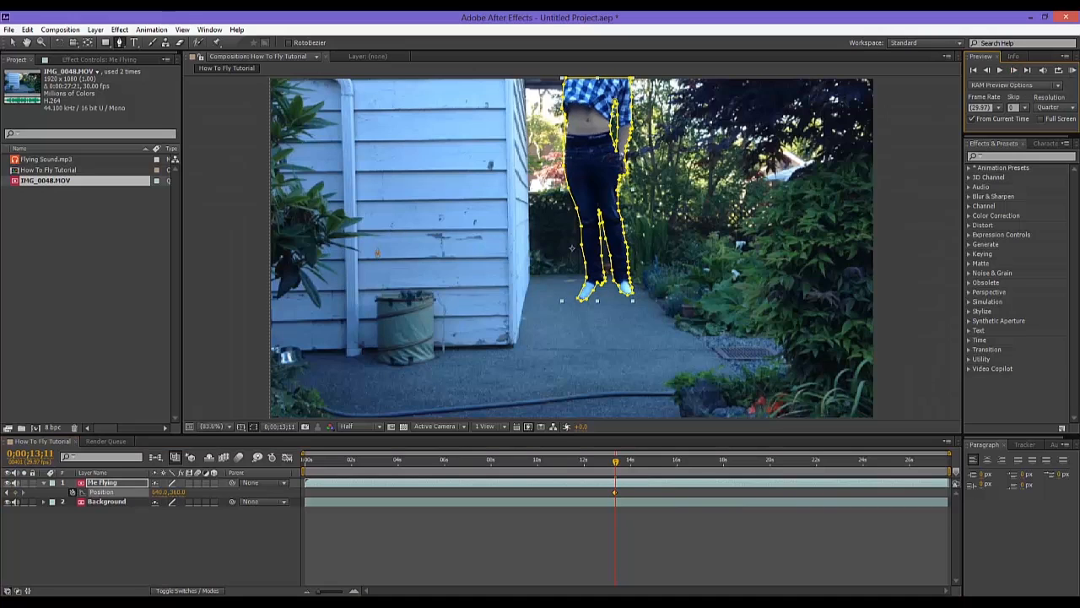
{"action": "left_click_drag", "start_coordinate": [174, 492], "coordinate": [122, 529]}
{"action": "left_click_drag", "start_coordinate": [175, 499], "coordinate": [153, 502]}
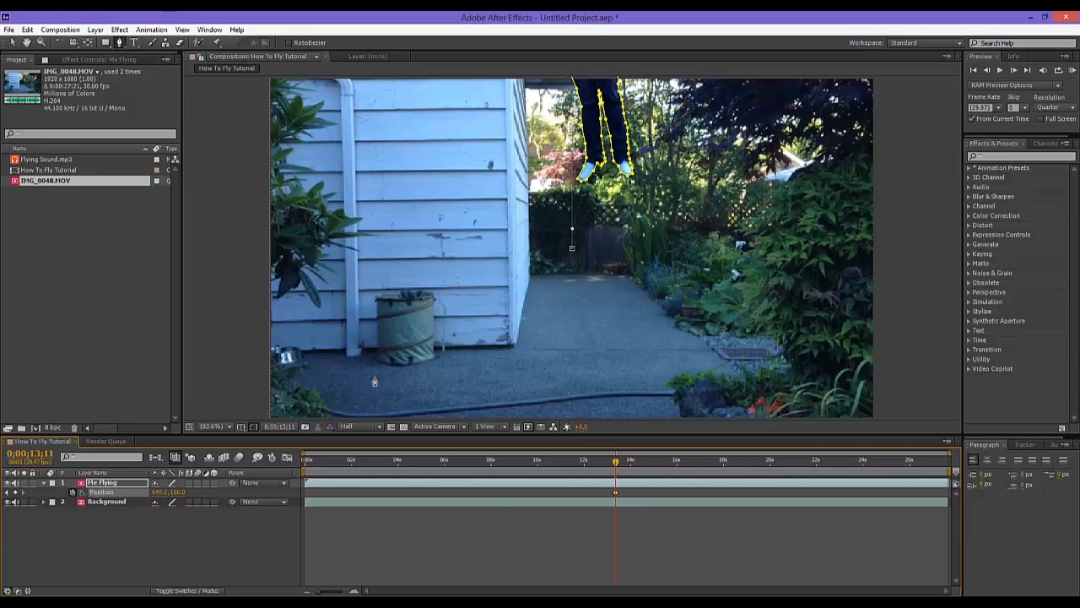
{"action": "left_click_drag", "start_coordinate": [175, 491], "coordinate": [187, 491]}
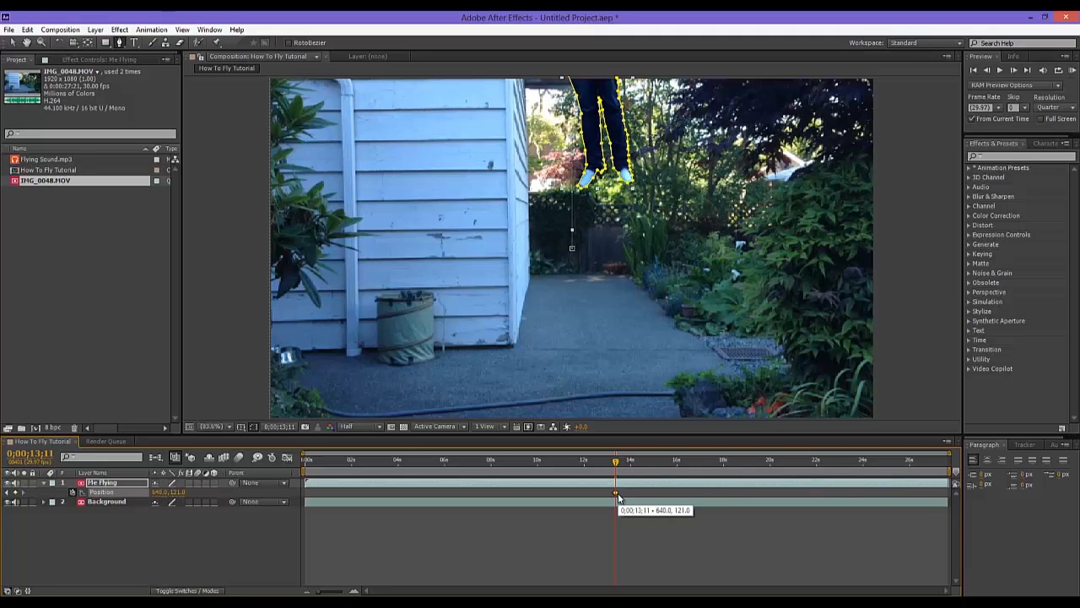
Try shifting the second Position keyframe to 0;00;14;01 and lowering the layer there, and revert to the keyframe at 0;00;13;11
{"action": "mouse_move", "coordinate": [617, 496]}
{"action": "left_mouse_down"}
{"action": "mouse_move", "coordinate": [639, 497]}
{"action": "mouse_move", "coordinate": [634, 473]}
{"action": "mouse_move", "coordinate": [634, 486]}
{"action": "left_mouse_up"}
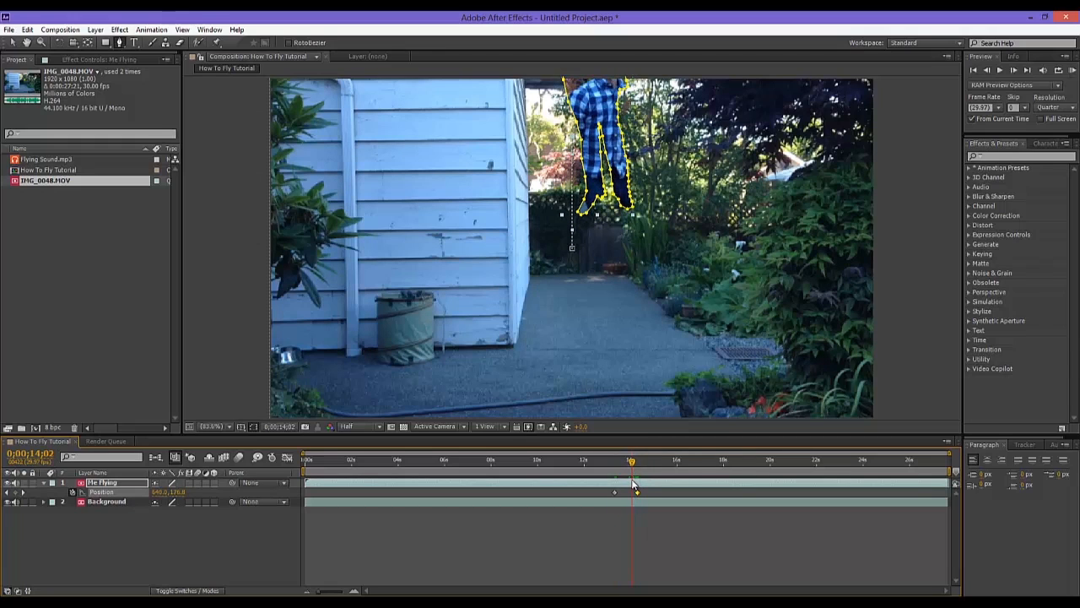
{"action": "left_click_drag", "start_coordinate": [632, 482], "coordinate": [633, 491]}
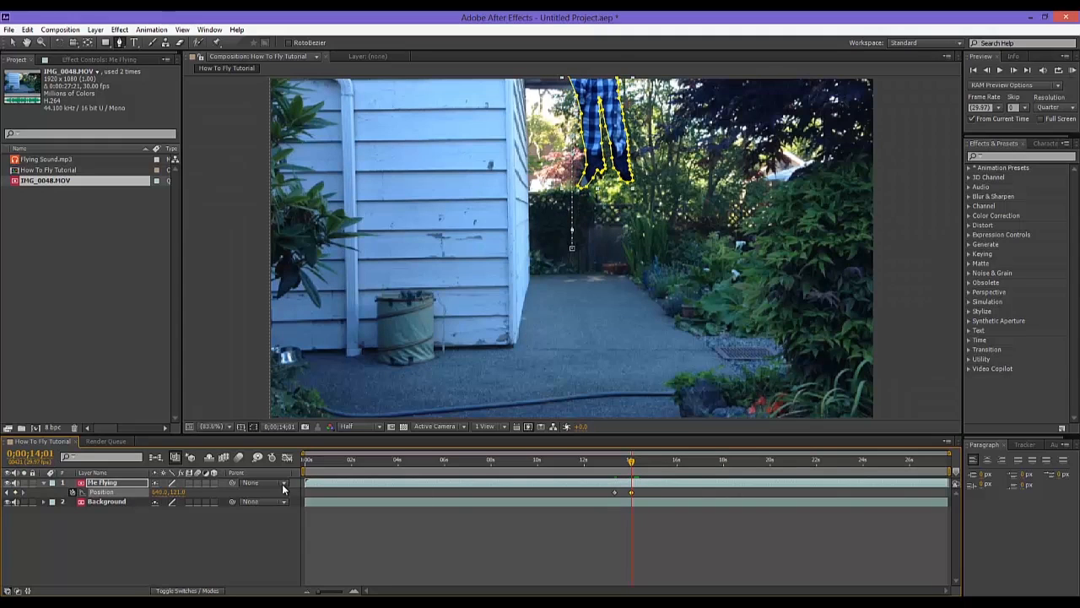
{"action": "left_click_drag", "start_coordinate": [183, 494], "coordinate": [287, 501]}
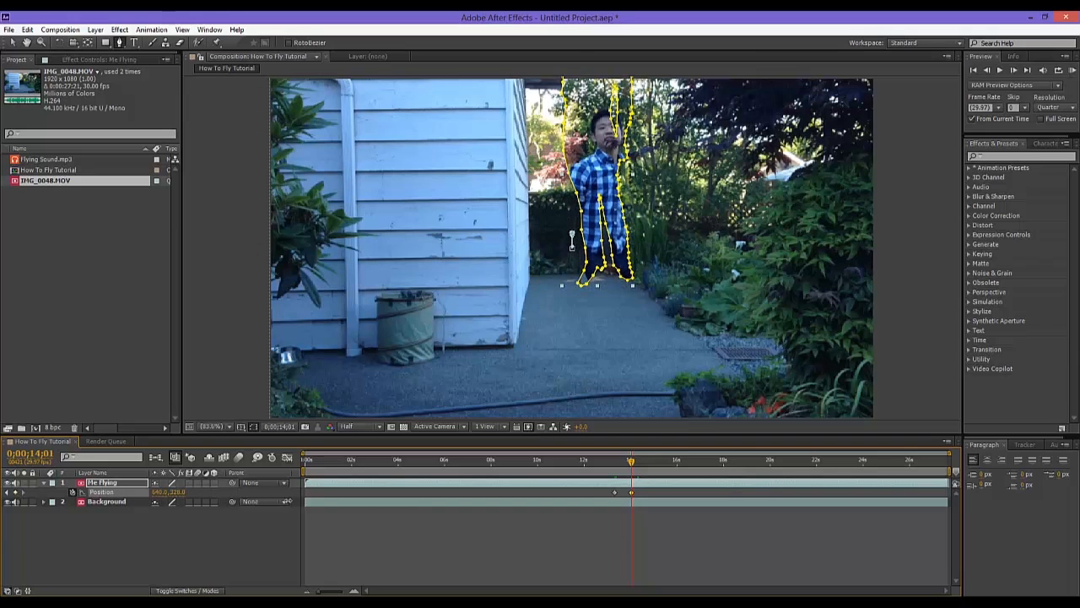
{"action": "key", "text": "ctrl+z"}
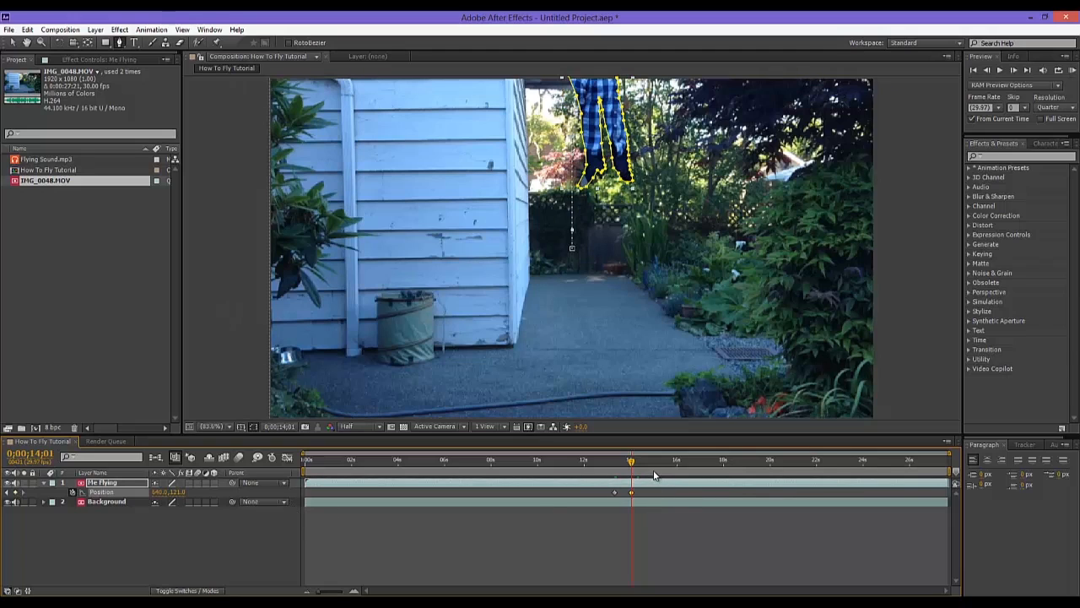
{"action": "left_click_drag", "start_coordinate": [631, 492], "coordinate": [637, 492]}
{"action": "key", "text": "j"}
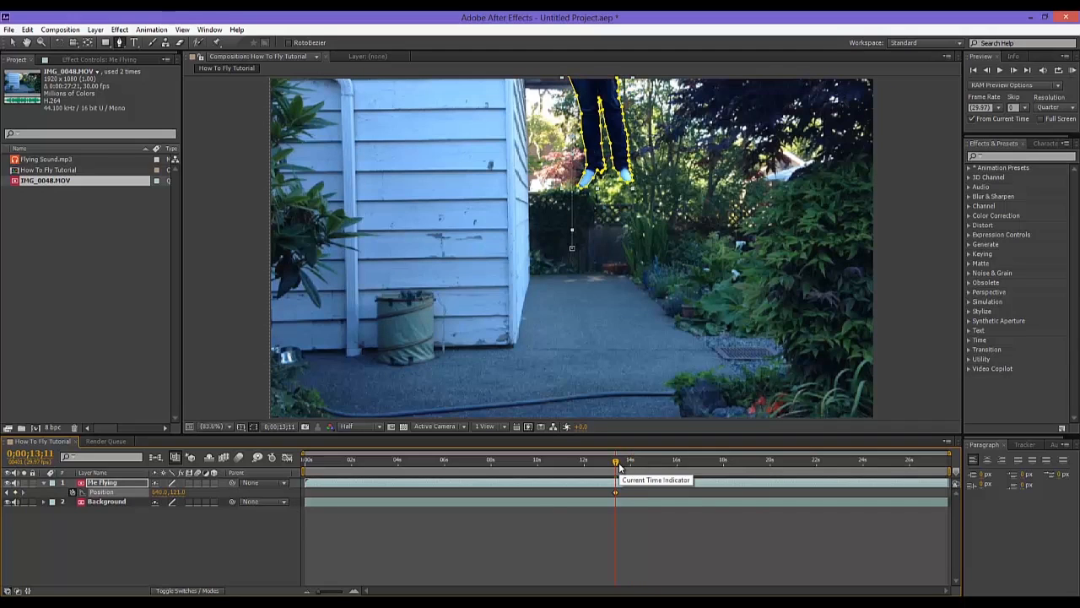
View the composition at 100% and duplicate the Me Flying layer
{"action": "scroll", "coordinate": [644, 217], "scroll_direction": "down", "scroll_amount": 1}
{"action": "key", "text": "slash"}
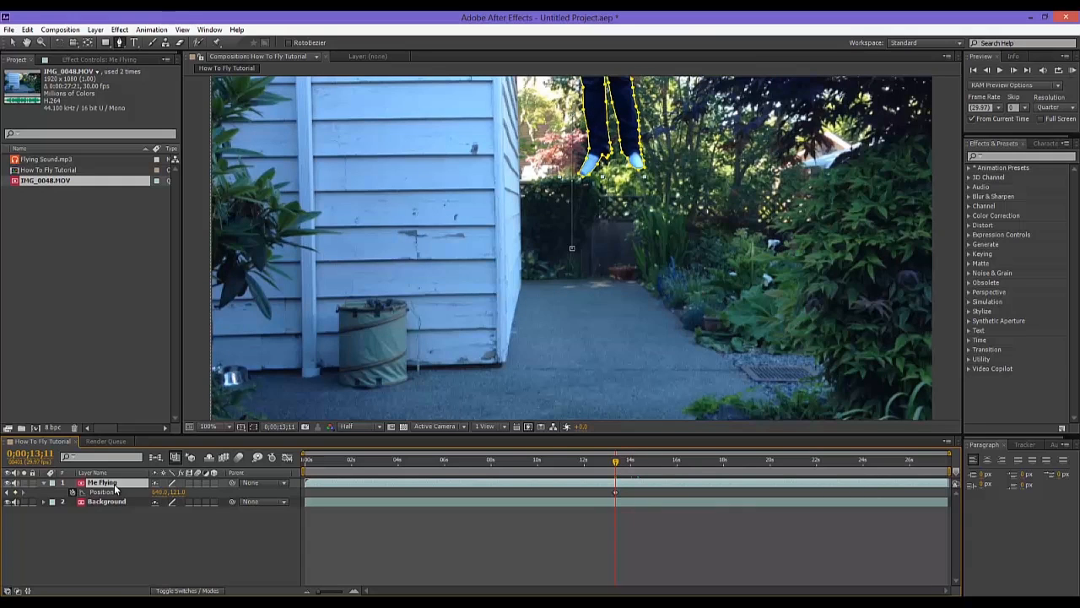
{"action": "key", "text": "ctrl+d"}
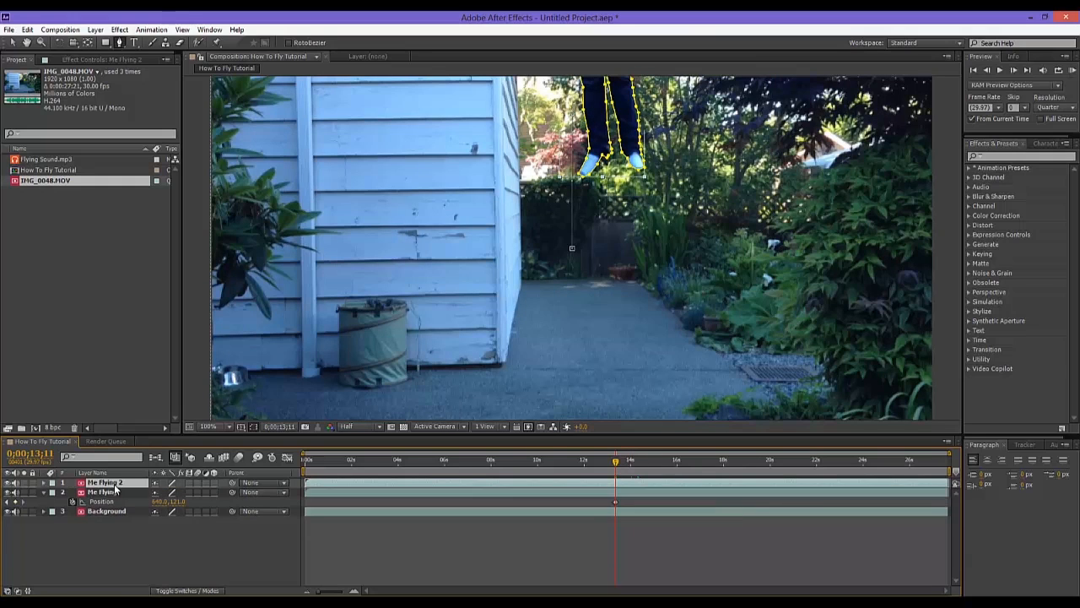
Trim Me Flying to start at 0;00;13;11 and trim Me Flying 2 to end at that same time
{"action": "left_click", "coordinate": [624, 491]}
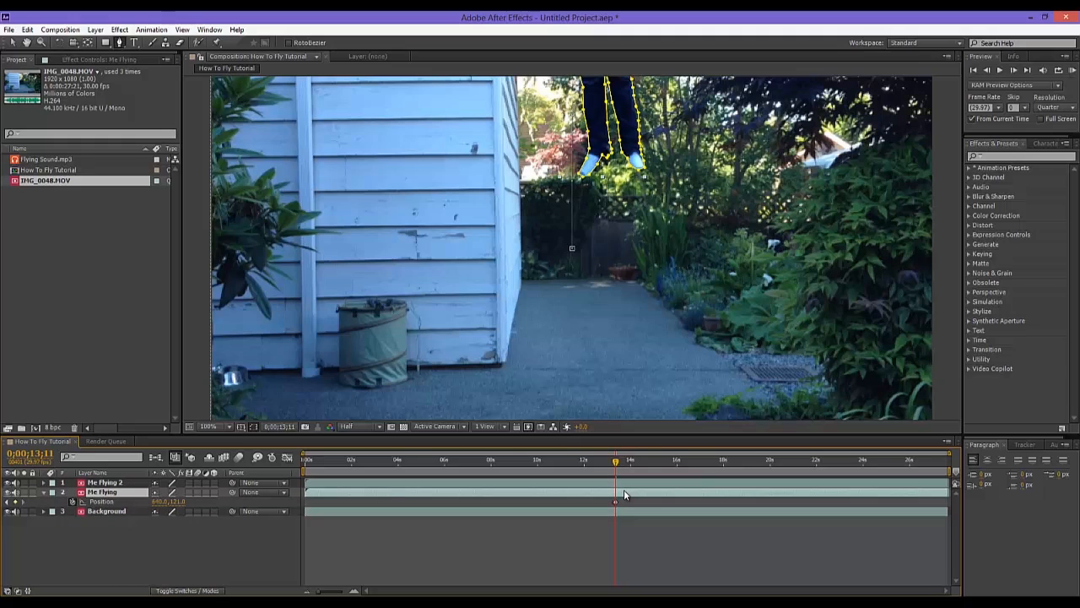
{"action": "key", "text": "alt+bracketleft"}
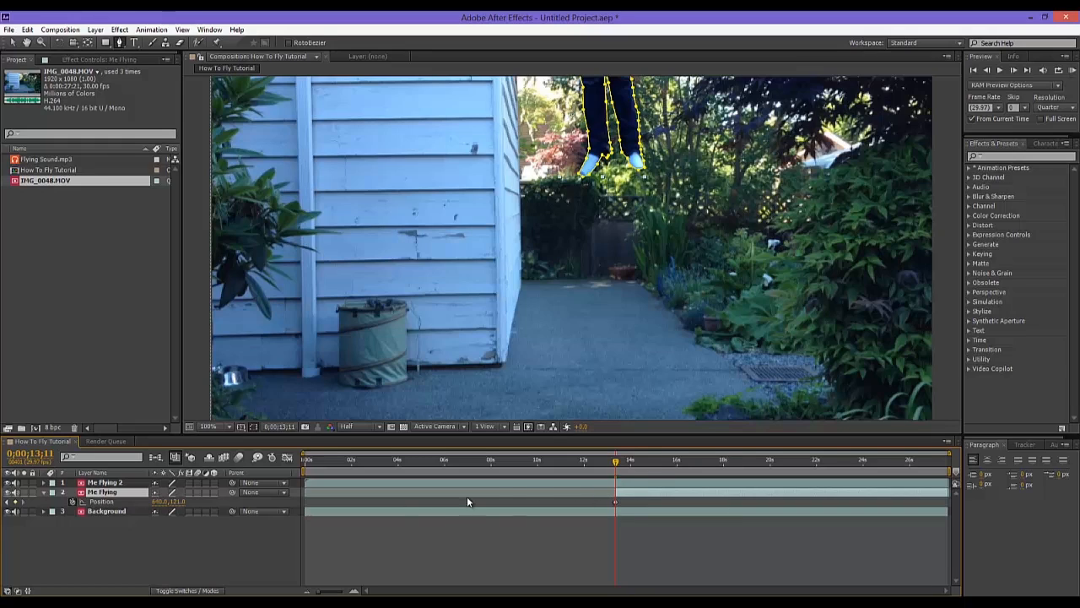
{"action": "left_click", "coordinate": [581, 482]}
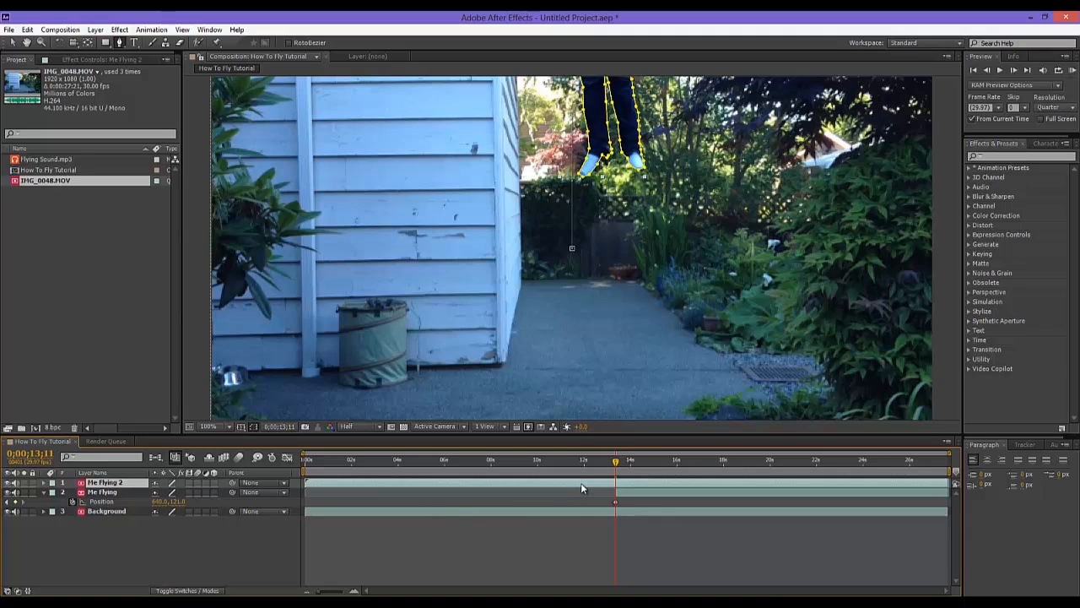
{"action": "key", "text": "alt+bracketright"}
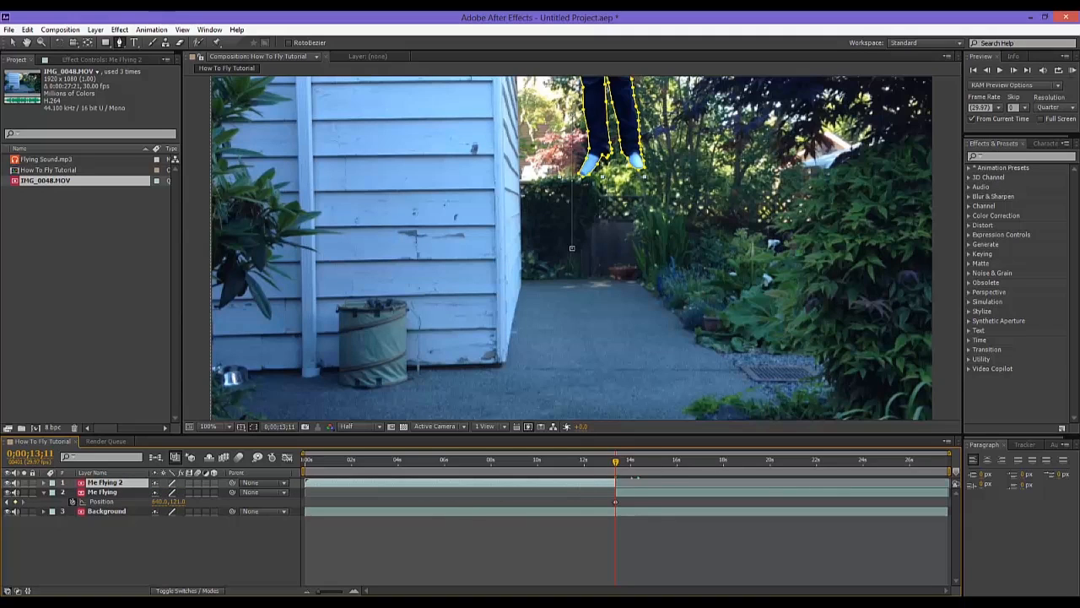
Apply Freeze Frame to the Me Flying layer at 0;00;13;11
{"action": "left_click", "coordinate": [633, 495]}
{"action": "right_click", "coordinate": [634, 493]}
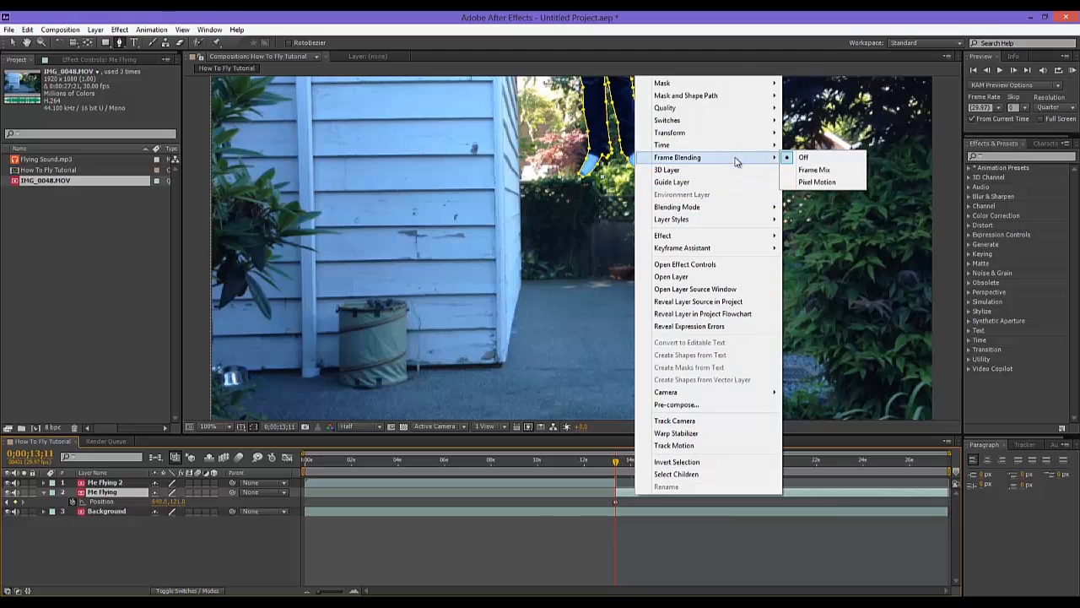
{"action": "mouse_move", "coordinate": [735, 148]}
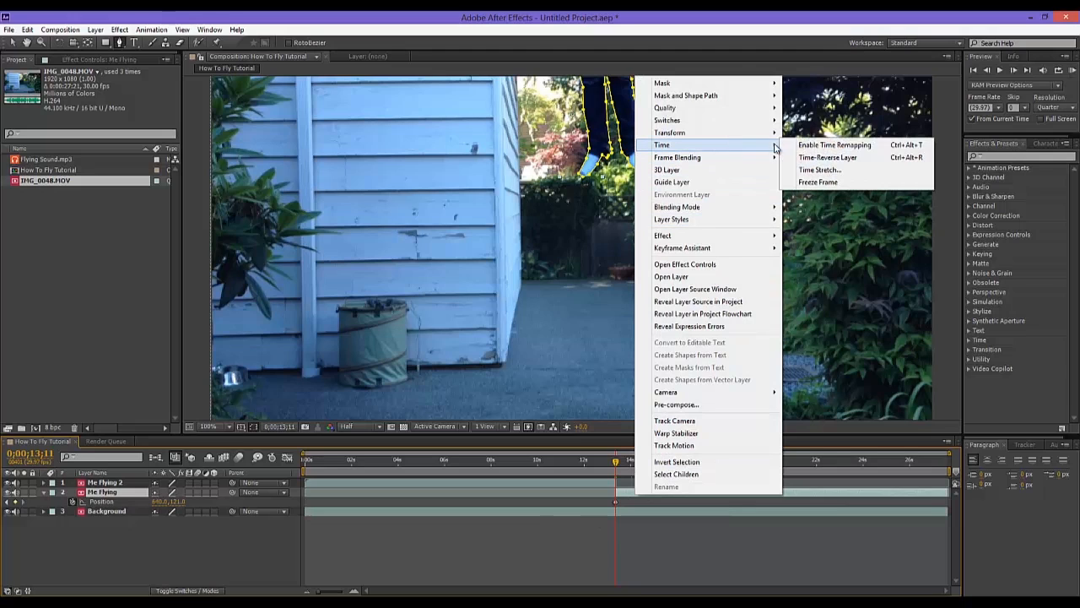
{"action": "left_click", "coordinate": [823, 183]}
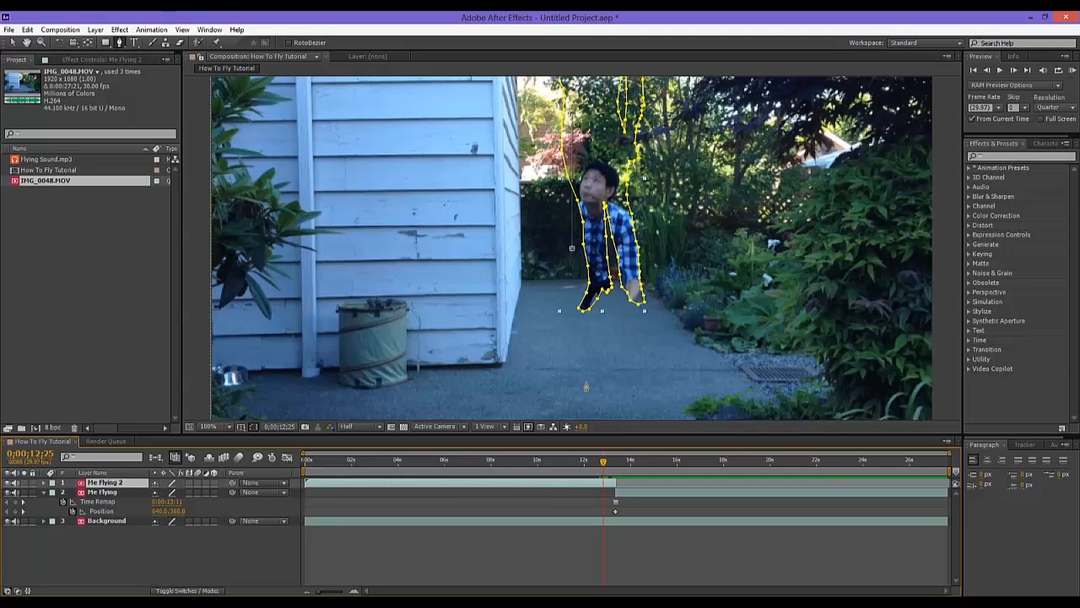
Delete Mask 1 and Mask 2 from the Me Flying 2 layer
{"action": "key", "text": "m"}
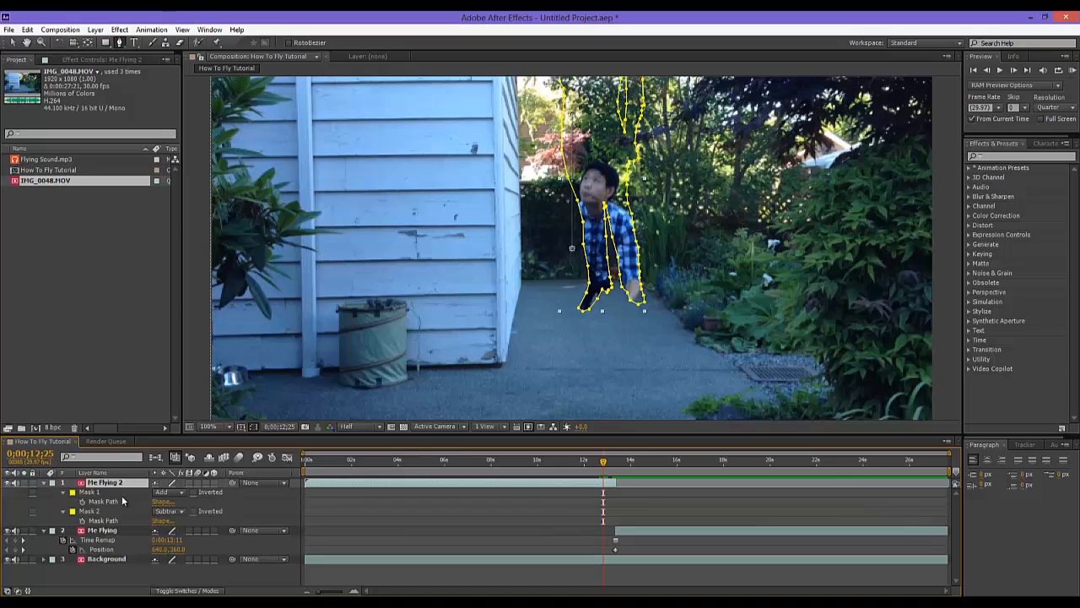
{"action": "left_click", "coordinate": [105, 494]}
{"action": "key", "text": "Delete"}
{"action": "left_click", "coordinate": [106, 493]}
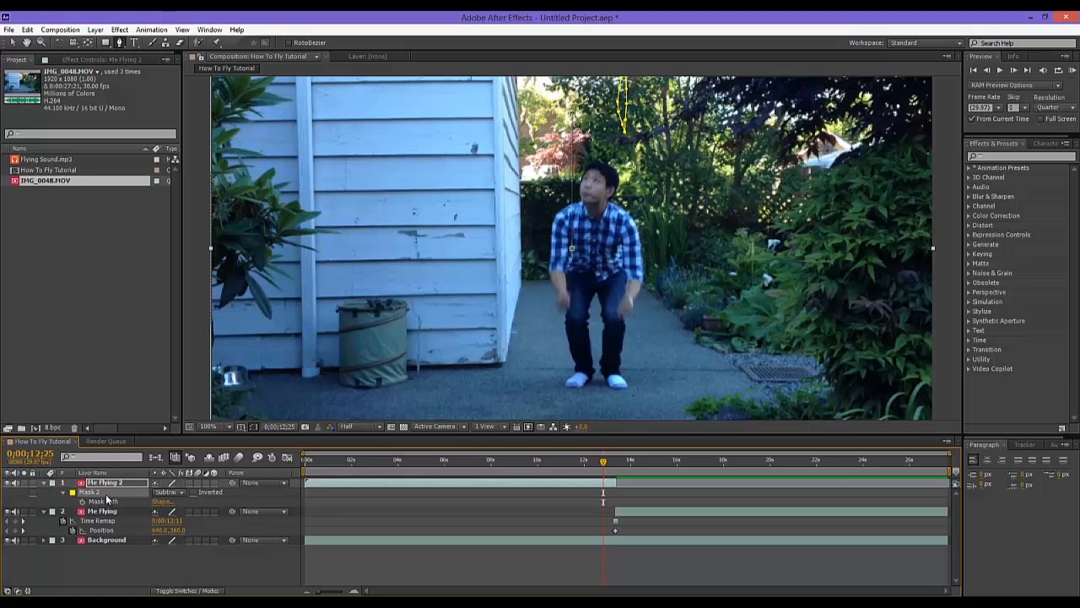
{"action": "key", "text": "Delete"}
Reveal the Me Flying masks and inspect the frames leading up to the layer cut at 0;00;13;10
{"action": "left_click_drag", "start_coordinate": [601, 467], "coordinate": [613, 474]}
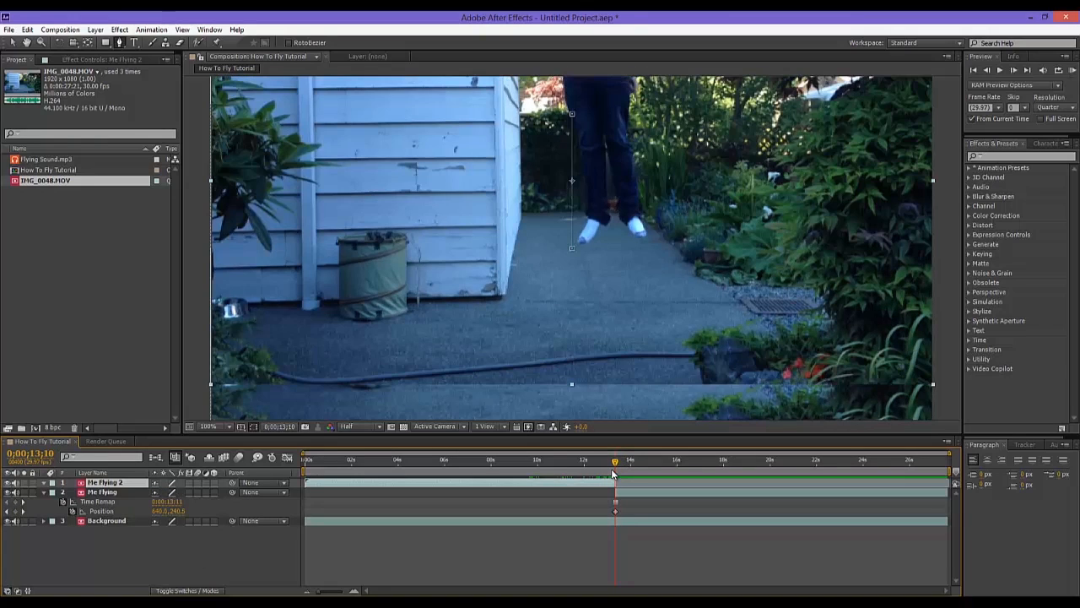
{"action": "left_click", "coordinate": [627, 491]}
{"action": "key", "text": "m"}
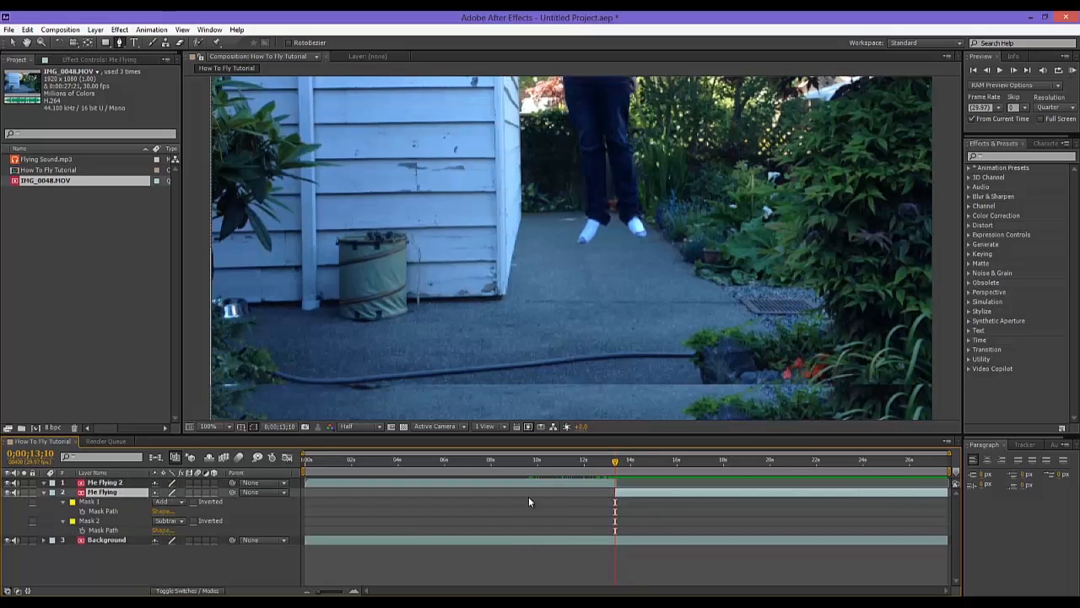
{"action": "left_click_drag", "start_coordinate": [616, 461], "coordinate": [615, 464]}
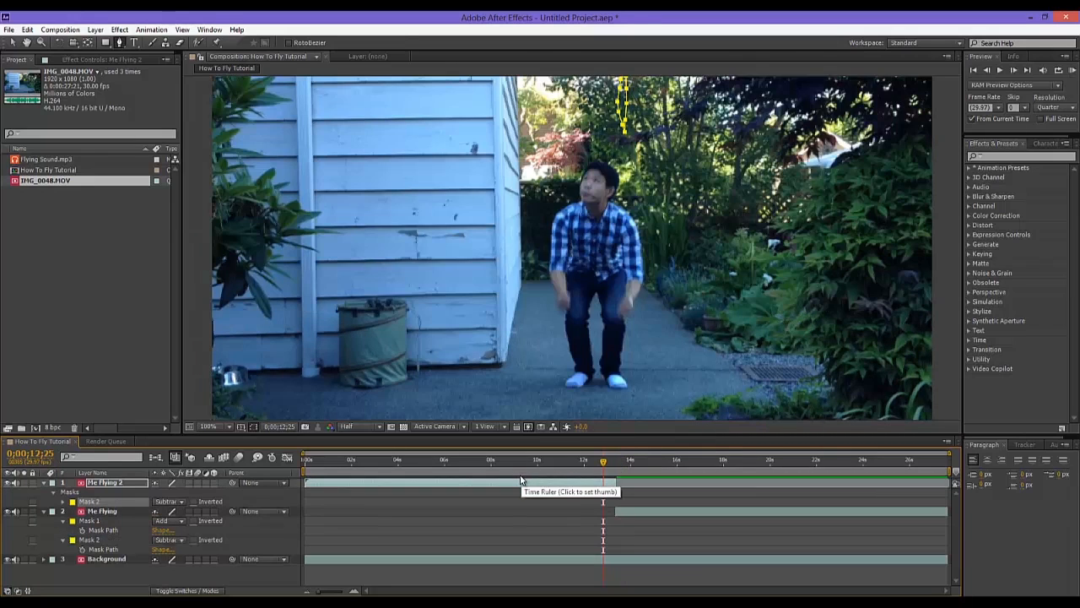
{"action": "left_click", "coordinate": [105, 488]}
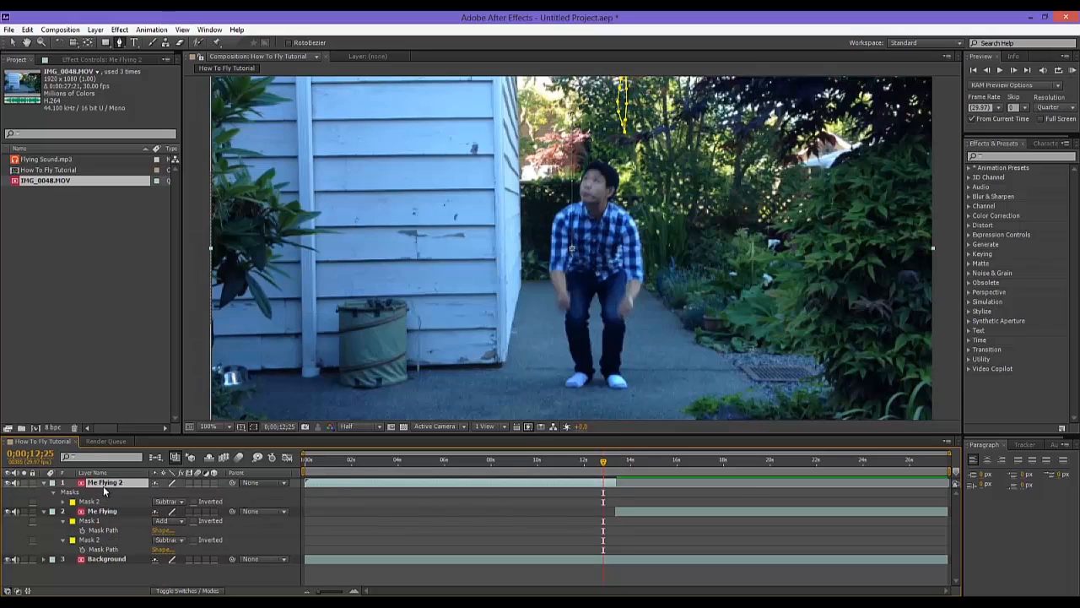
{"action": "left_click_drag", "start_coordinate": [599, 474], "coordinate": [613, 474]}
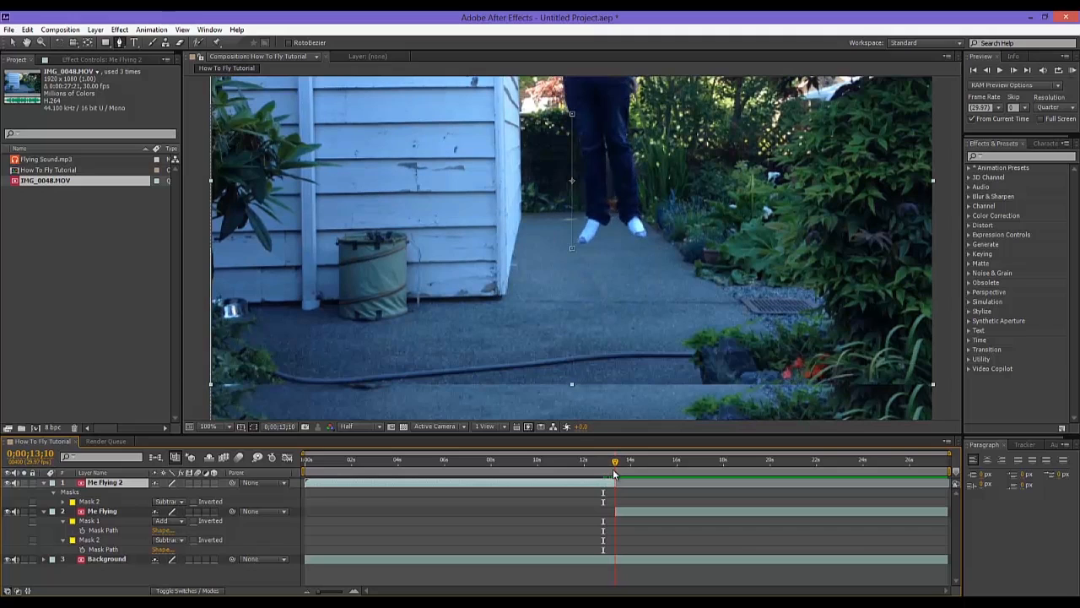
Try trimming the Background layer to start at 0;00;13;10, compare the neighbouring frames, and undo the trim
{"action": "left_click", "coordinate": [624, 559]}
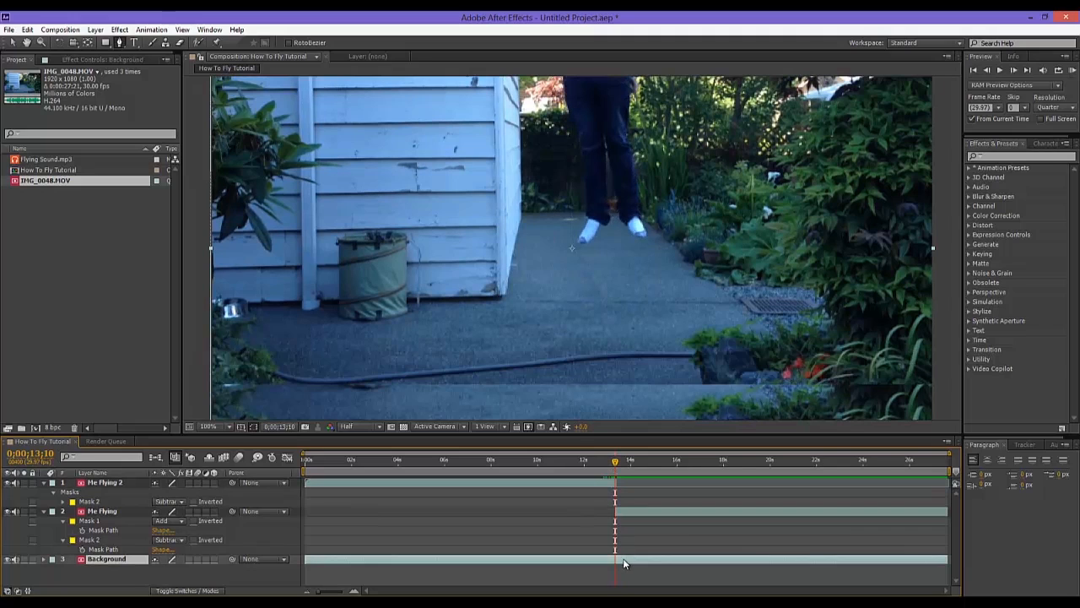
{"action": "key", "text": "alt+bracketleft"}
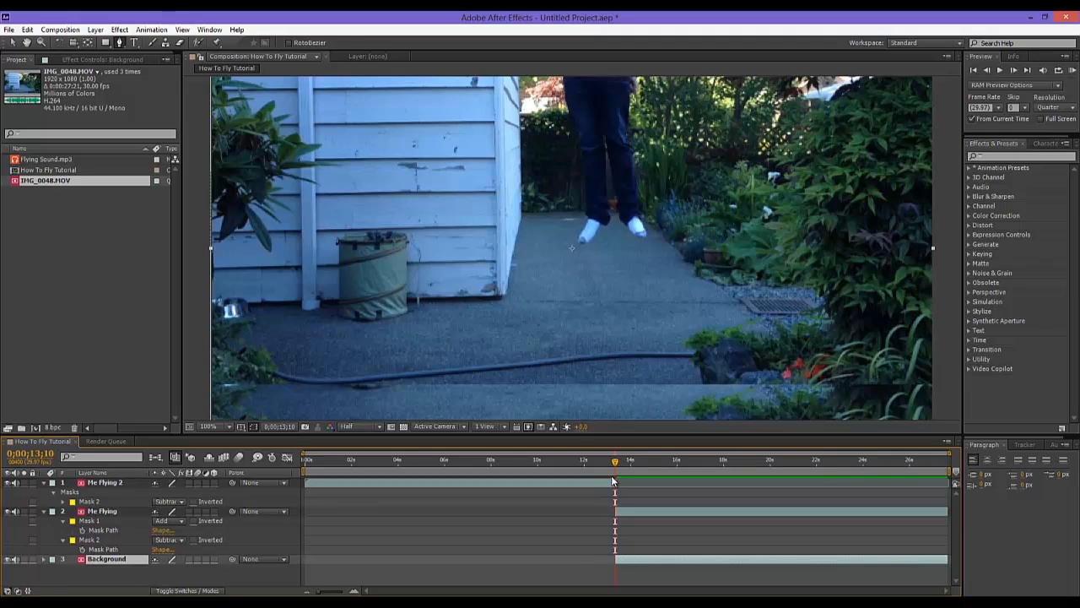
{"action": "left_click", "coordinate": [1014, 70]}
{"action": "left_click", "coordinate": [1013, 70]}
{"action": "left_click", "coordinate": [991, 73]}
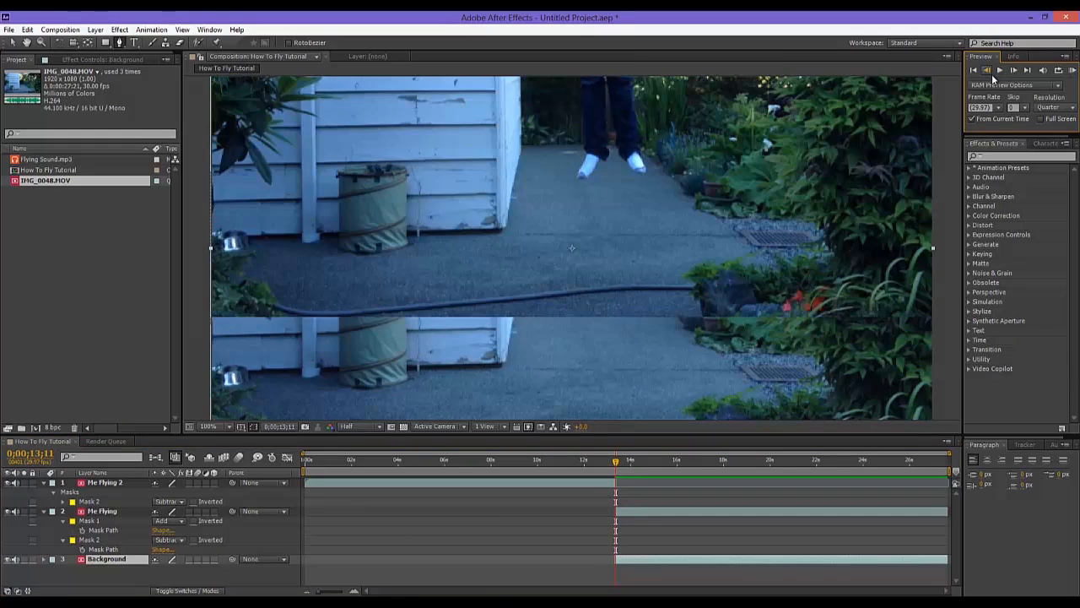
{"action": "left_click", "coordinate": [990, 73]}
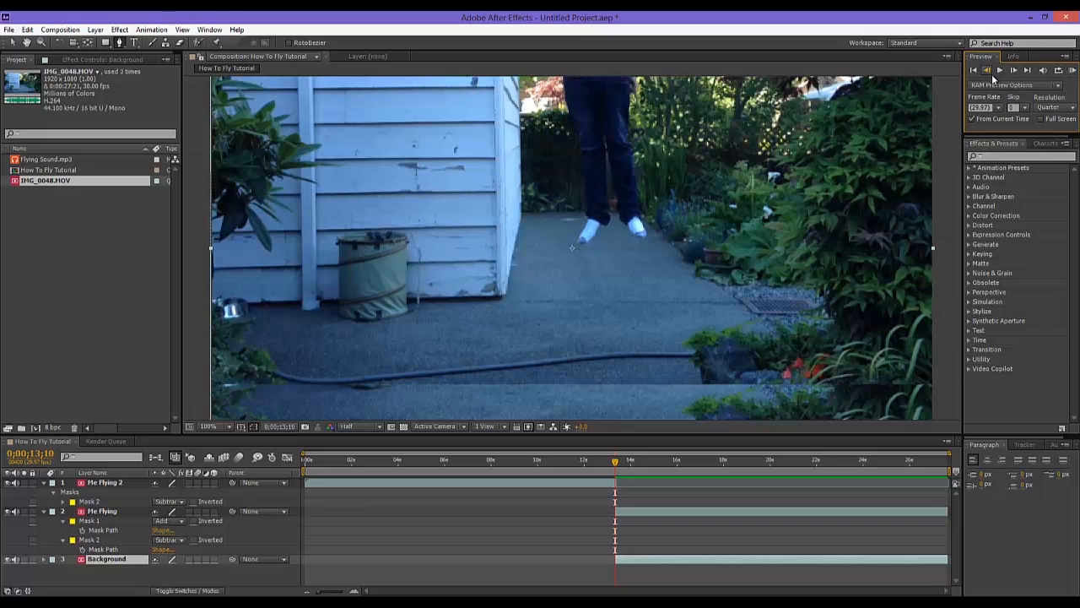
{"action": "left_click", "coordinate": [534, 482]}
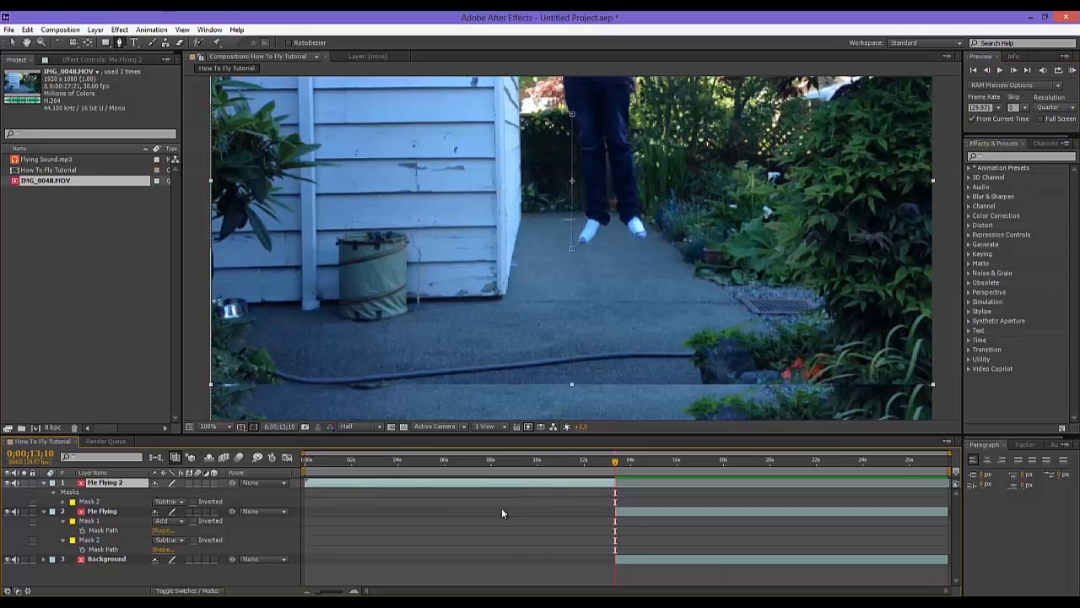
{"action": "key", "text": "ctrl+z"}
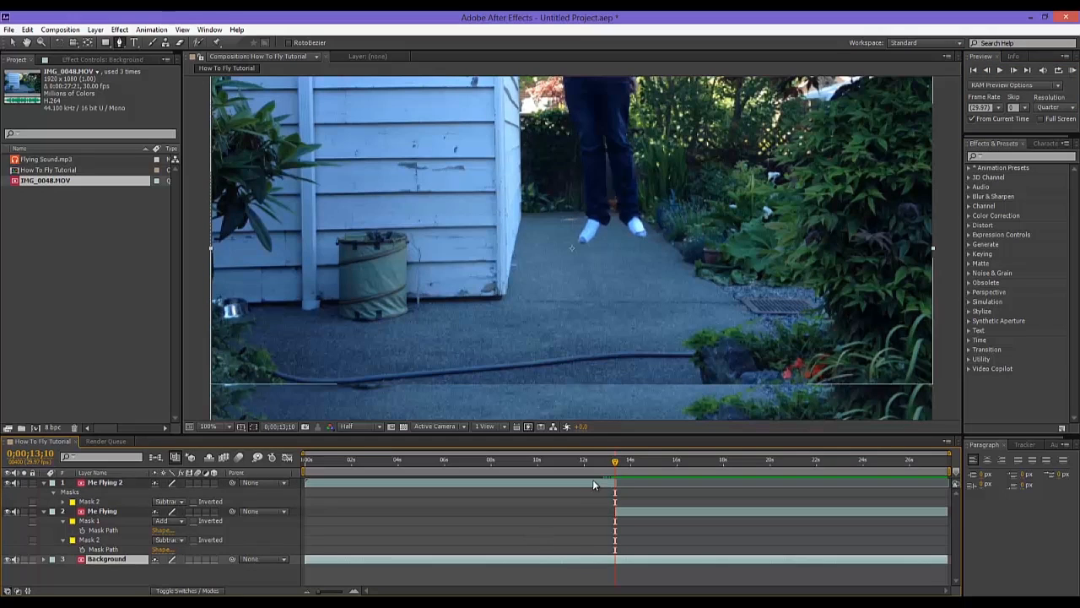
Remove the Position keyframes from Me Flying 2 and collapse the properties of both Me Flying layers
{"action": "left_click", "coordinate": [593, 481]}
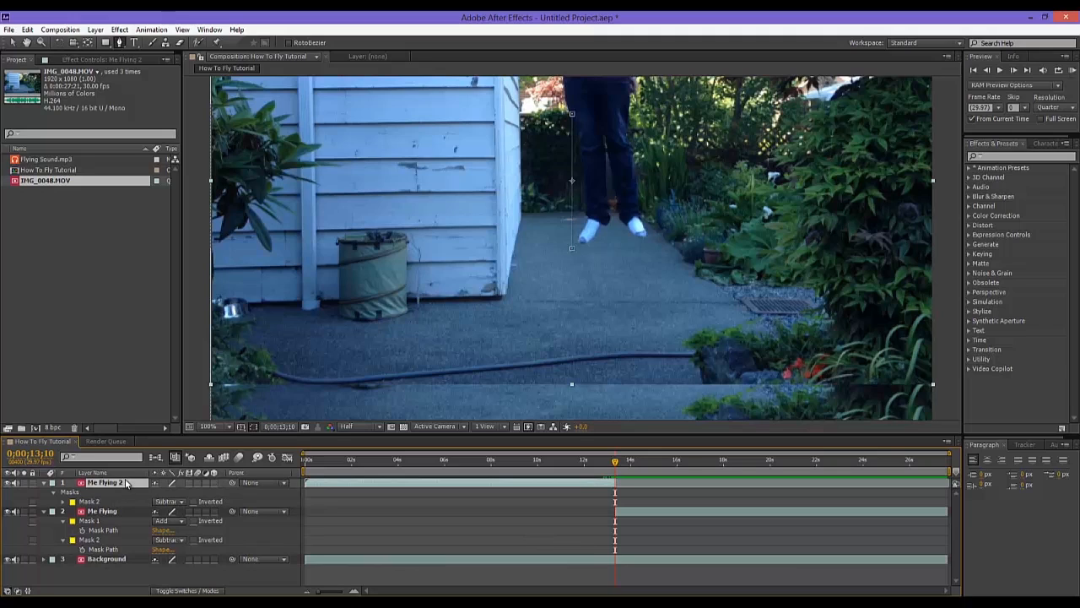
{"action": "key", "text": "p"}
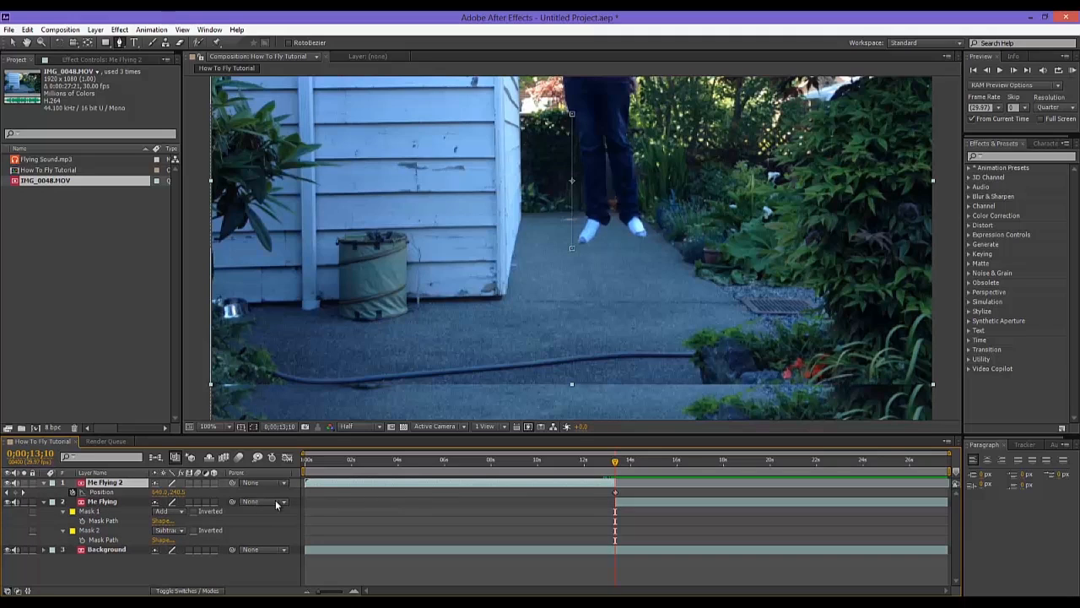
{"action": "mouse_move", "coordinate": [155, 492]}
{"action": "left_mouse_down"}
{"action": "mouse_move", "coordinate": [355, 483]}
{"action": "mouse_move", "coordinate": [169, 490]}
{"action": "left_mouse_up"}
{"action": "left_click", "coordinate": [614, 493]}
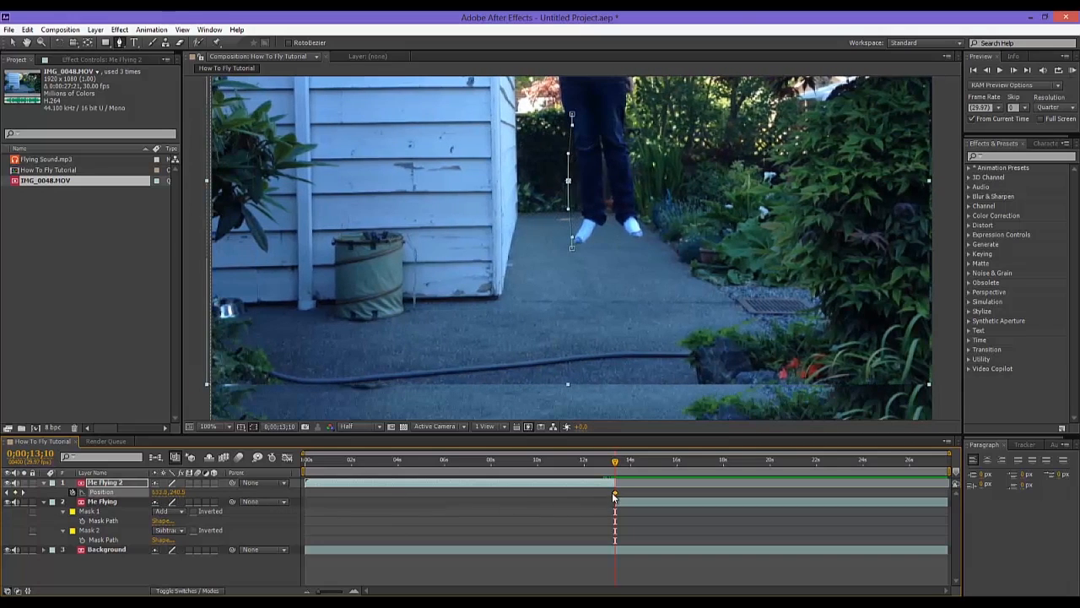
{"action": "left_click", "coordinate": [631, 498]}
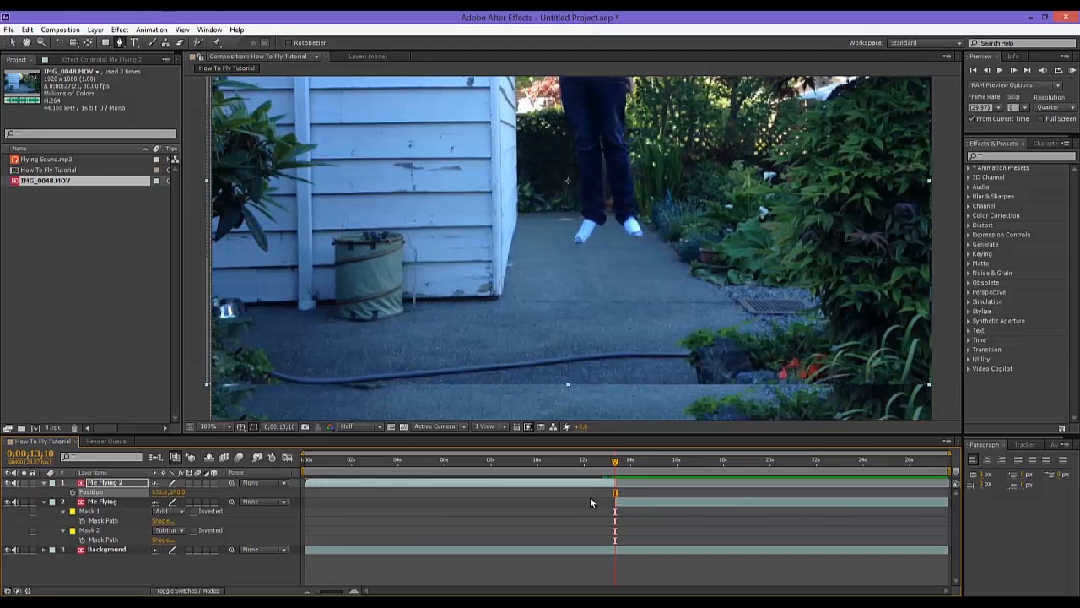
{"action": "left_click", "coordinate": [44, 483]}
{"action": "left_click", "coordinate": [45, 492]}
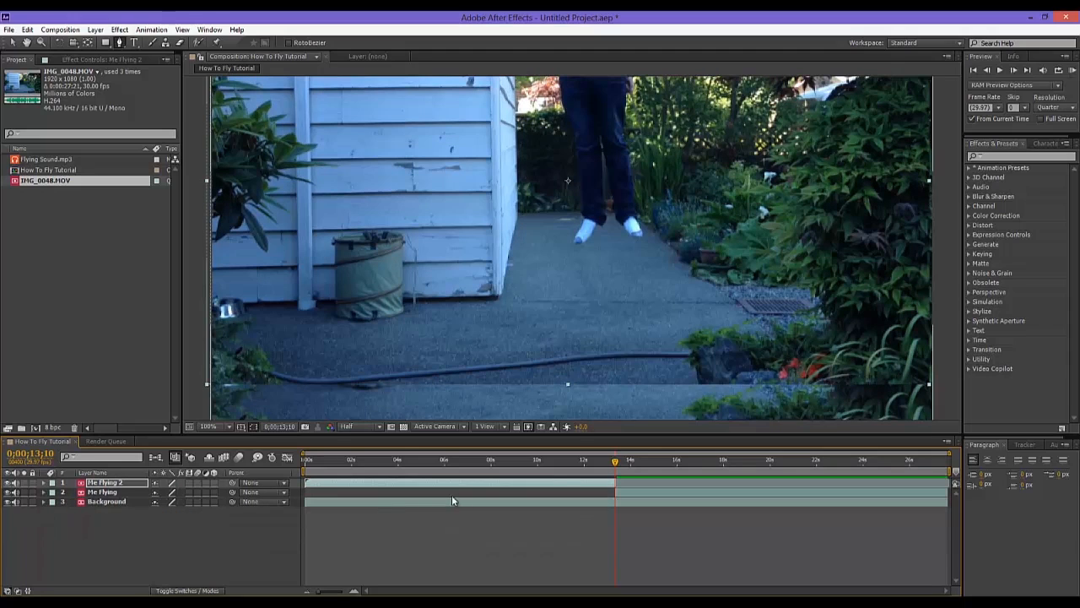
Go to 0;00;13;03 and set the X Position of Me Flying 2 to 640
{"action": "mouse_move", "coordinate": [609, 463]}
{"action": "left_mouse_down"}
{"action": "mouse_move", "coordinate": [579, 468]}
{"action": "mouse_move", "coordinate": [609, 472]}
{"action": "left_mouse_up"}
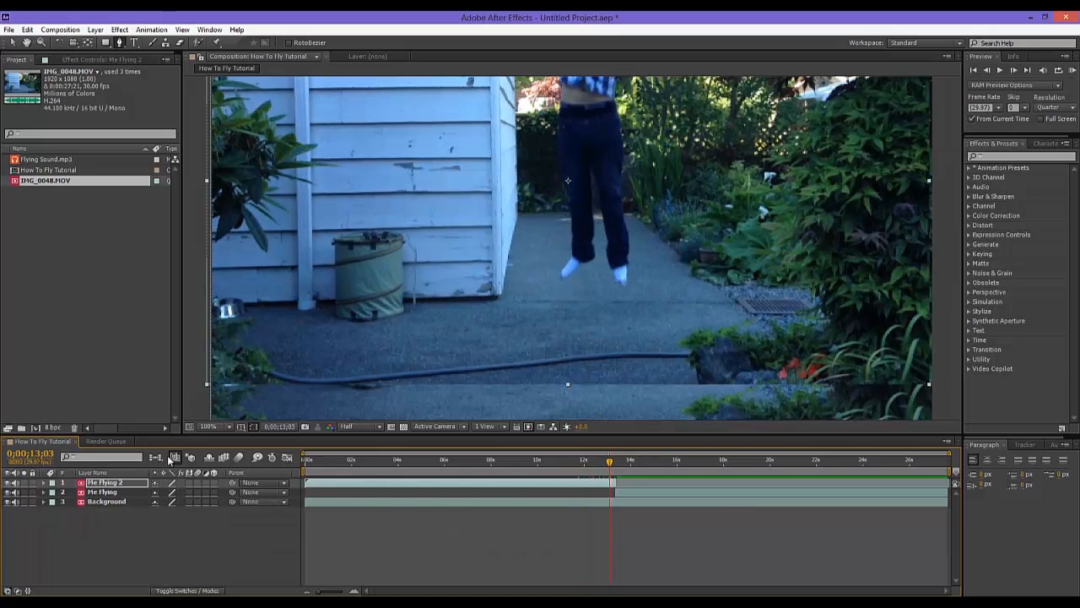
{"action": "key", "text": "v"}
{"action": "left_click", "coordinate": [124, 481]}
{"action": "key", "text": "p"}
{"action": "left_click", "coordinate": [161, 493]}
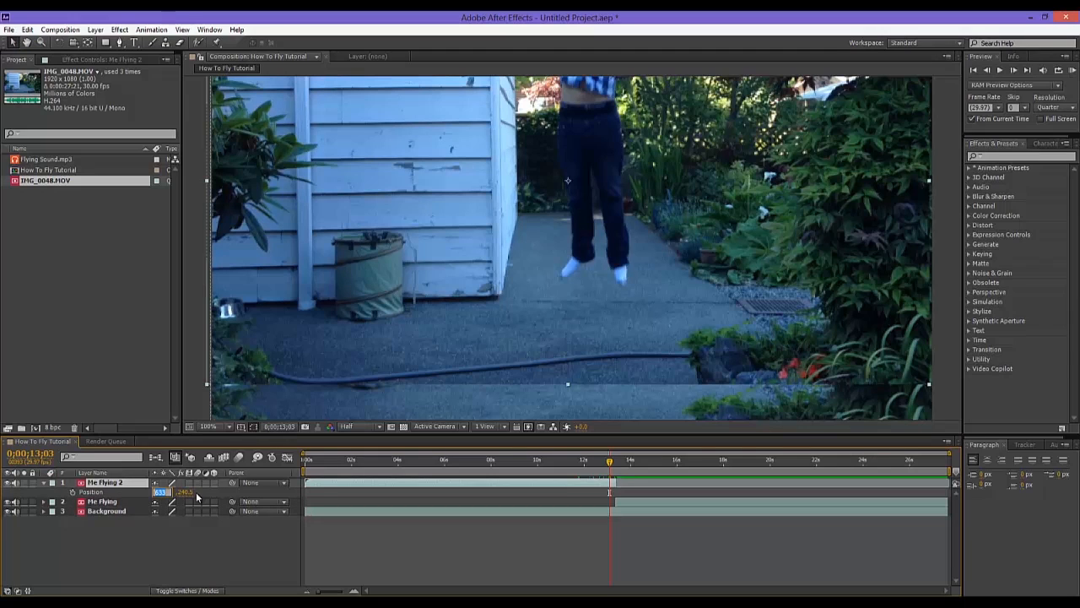
{"action": "key", "text": "Return"}
Try Position 960, 540 for the Me Flying 2 layer
{"action": "left_click", "coordinate": [177, 494]}
{"action": "type", "text": "5"}
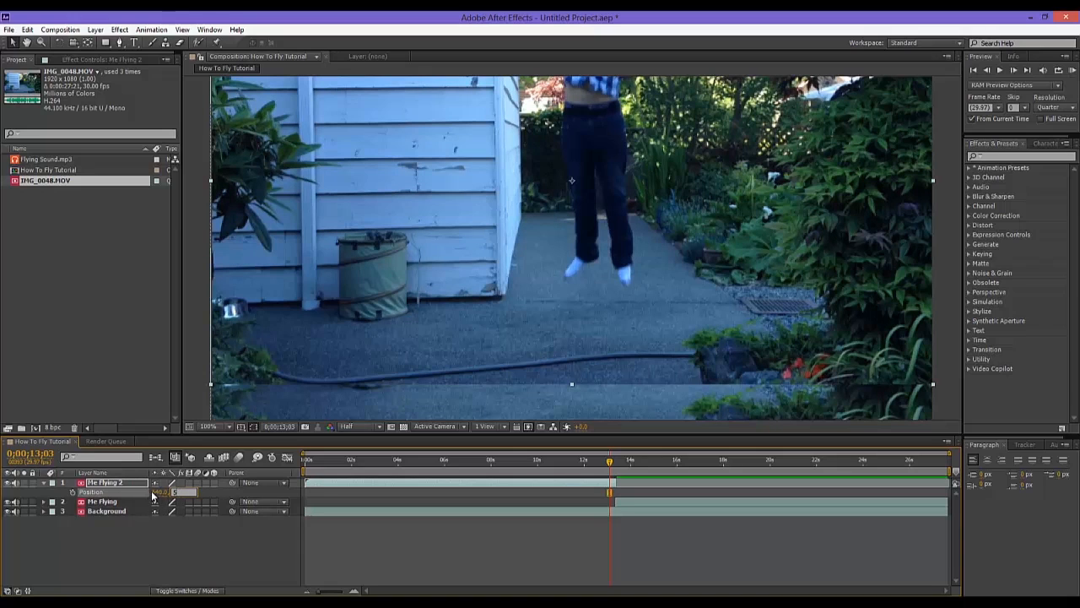
{"action": "key", "text": "Return"}
{"action": "type", "text": "960"}
{"action": "key", "text": "Return"}
{"action": "left_click", "coordinate": [174, 492]}
{"action": "type", "text": "540"}
{"action": "key", "text": "Return"}
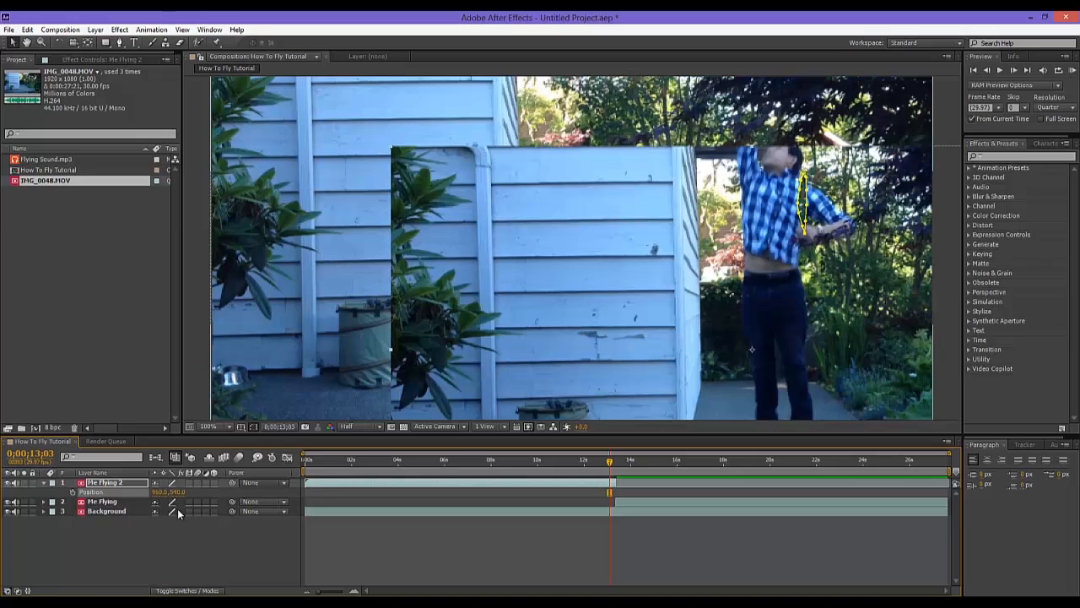
Move Me Flying 2 back over the composition frame and set its X Position to 640
{"action": "scroll", "coordinate": [630, 295], "scroll_direction": "down", "scroll_amount": 1}
{"action": "mouse_move", "coordinate": [165, 493]}
{"action": "left_mouse_down"}
{"action": "mouse_move", "coordinate": [93, 511]}
{"action": "mouse_move", "coordinate": [170, 499]}
{"action": "left_mouse_up"}
{"action": "left_click", "coordinate": [161, 492]}
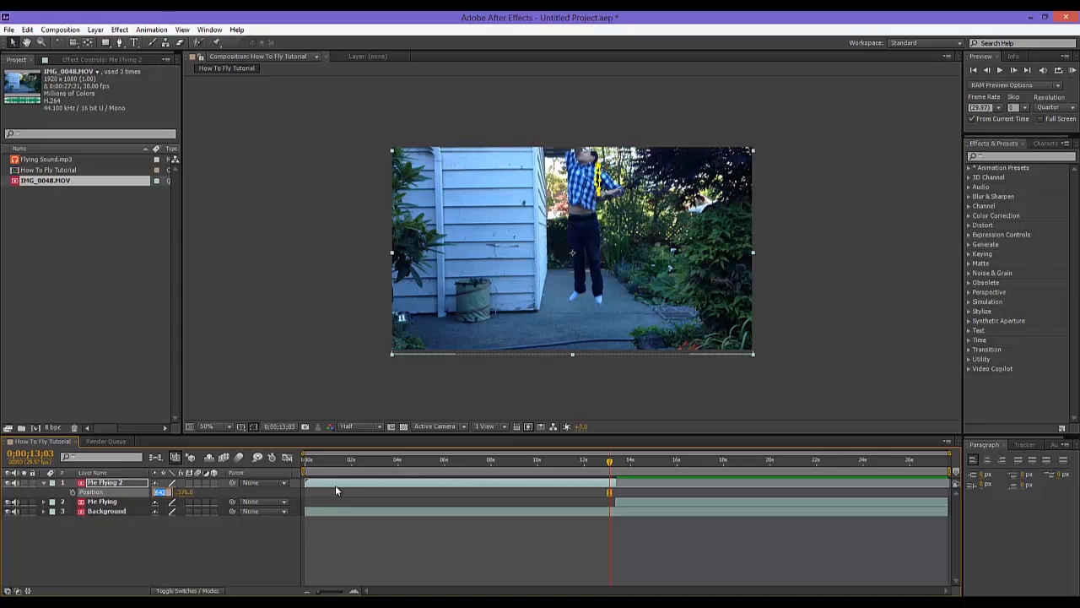
{"action": "type", "text": "640"}
{"action": "key", "text": "Return"}
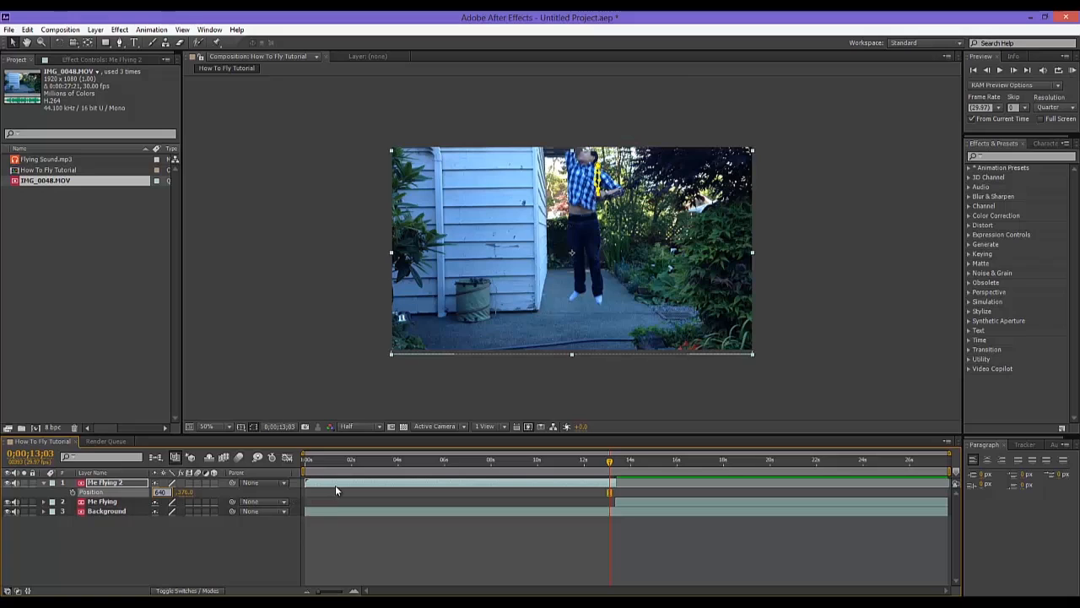
Try Y Position values of 380 and 400 for Me Flying 2
{"action": "left_click", "coordinate": [178, 492]}
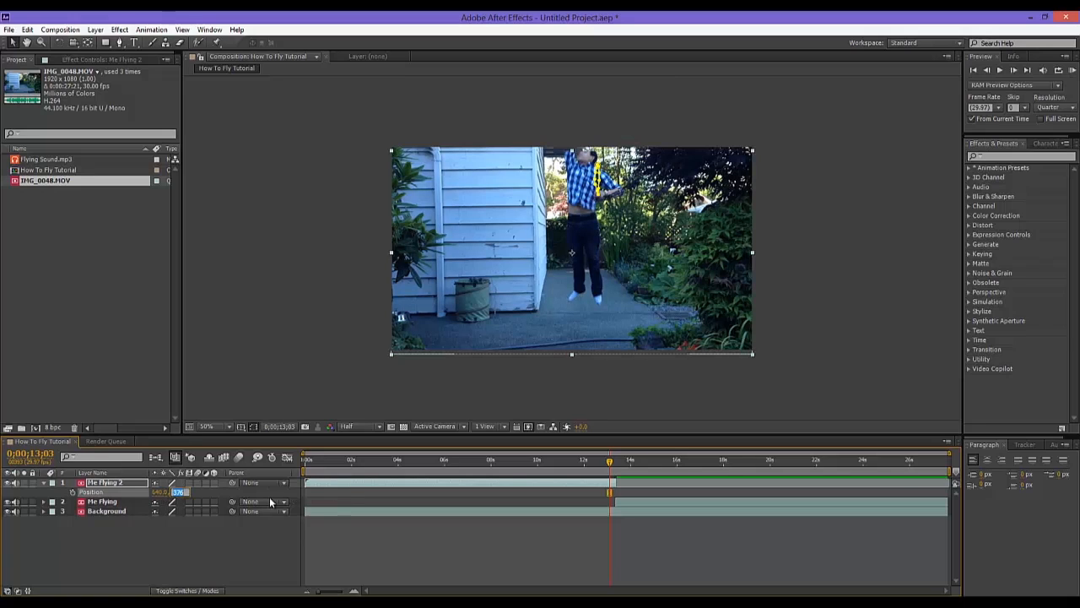
{"action": "type", "text": "380"}
{"action": "key", "text": "Return"}
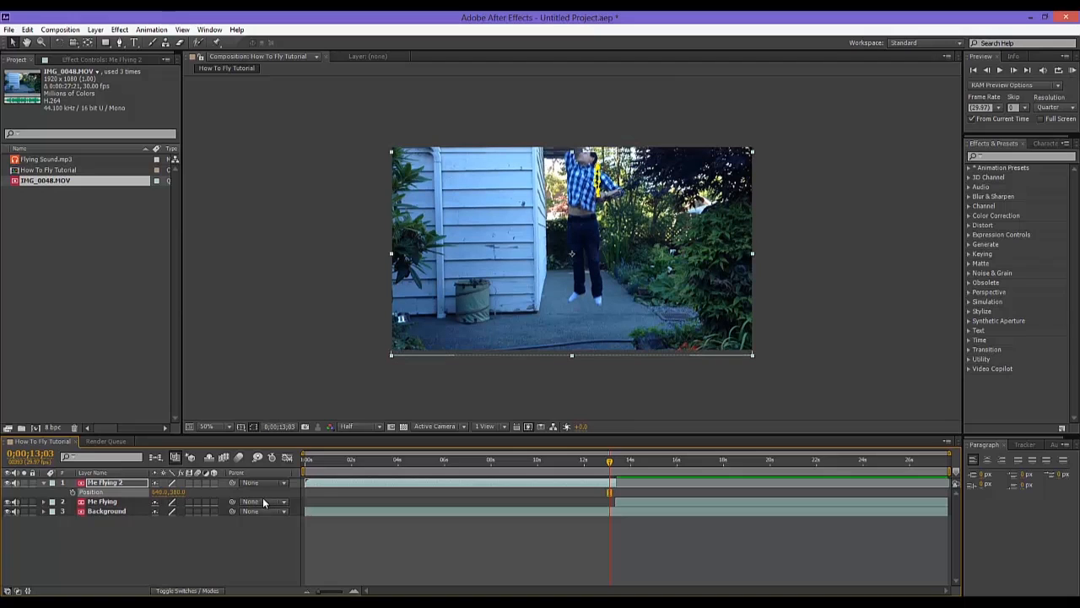
{"action": "left_click", "coordinate": [178, 492]}
{"action": "type", "text": "400"}
{"action": "key", "text": "Return"}
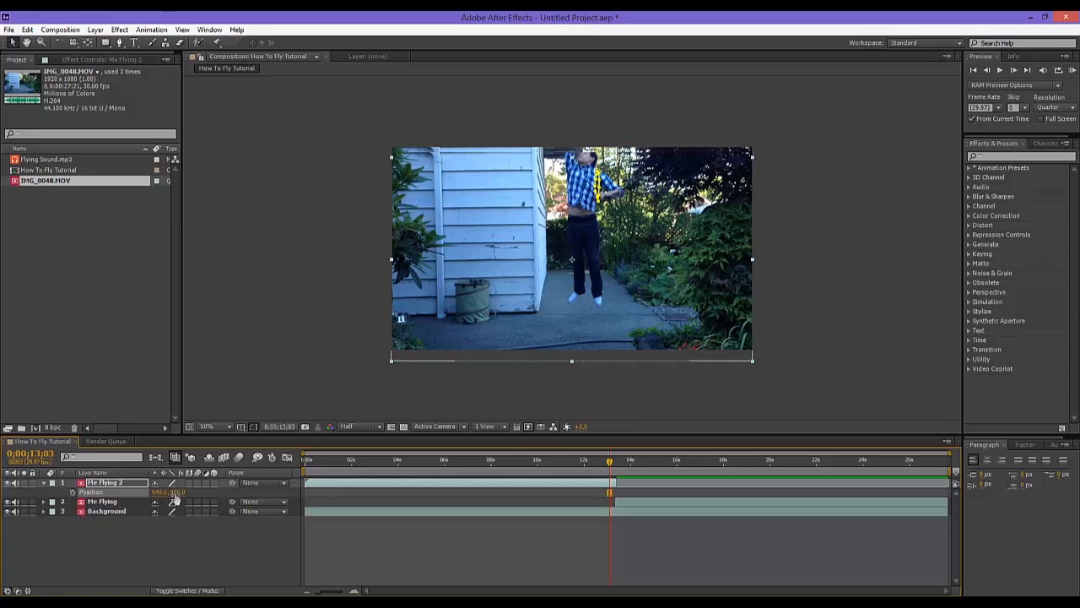
Set the Y Position of Me Flying 2 to 360 and collapse its properties
{"action": "left_click", "coordinate": [178, 492]}
{"action": "type", "text": "360"}
{"action": "key", "text": "Return"}
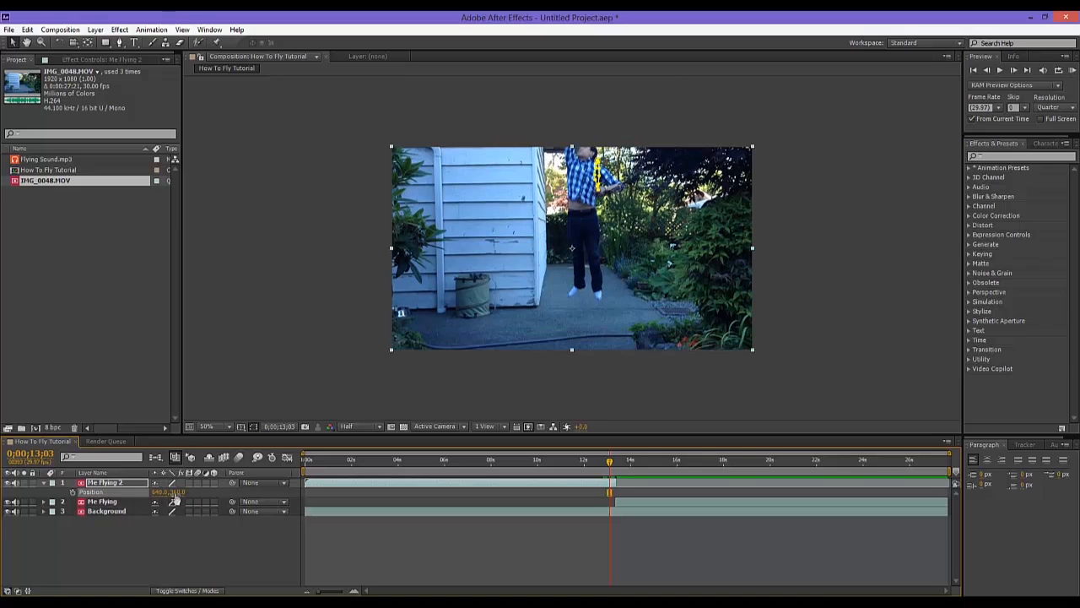
{"action": "left_click", "coordinate": [44, 483]}
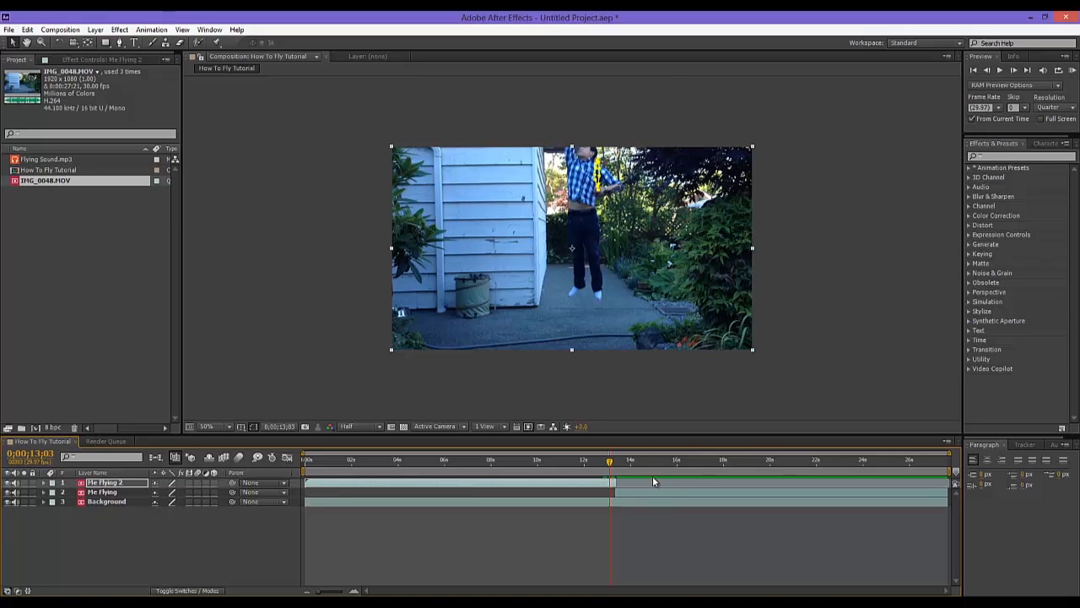
Delete Mask 2 from the Me Flying 2 layer so the jump footage is unmasked
{"action": "key", "text": "/"}
{"action": "left_click", "coordinate": [222, 427]}
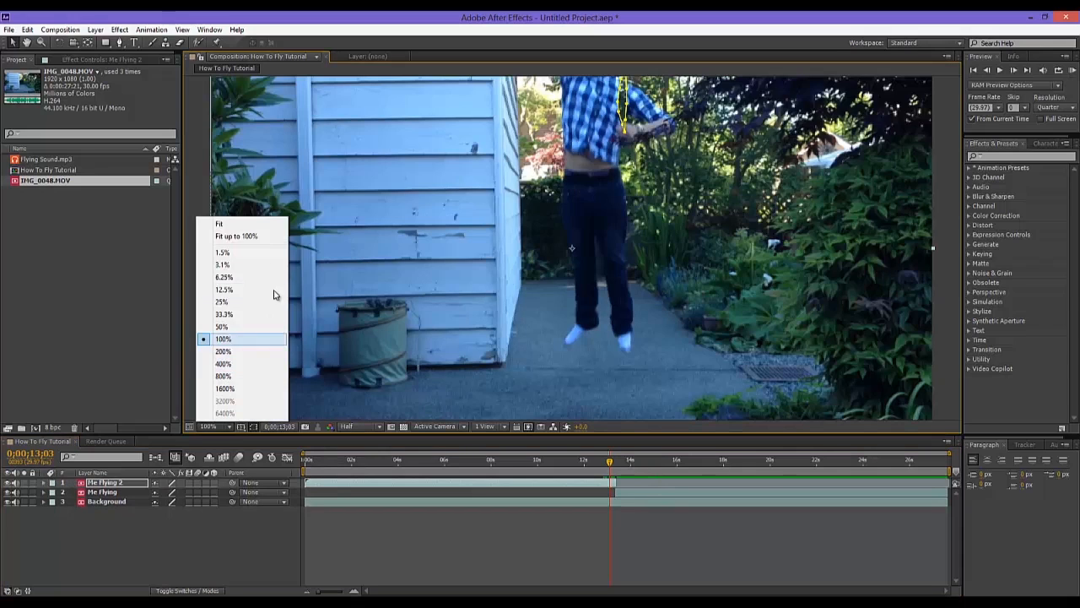
{"action": "left_click", "coordinate": [272, 236]}
{"action": "mouse_move", "coordinate": [610, 463]}
{"action": "left_mouse_down"}
{"action": "mouse_move", "coordinate": [599, 465]}
{"action": "mouse_move", "coordinate": [615, 466]}
{"action": "mouse_move", "coordinate": [609, 477]}
{"action": "left_mouse_up"}
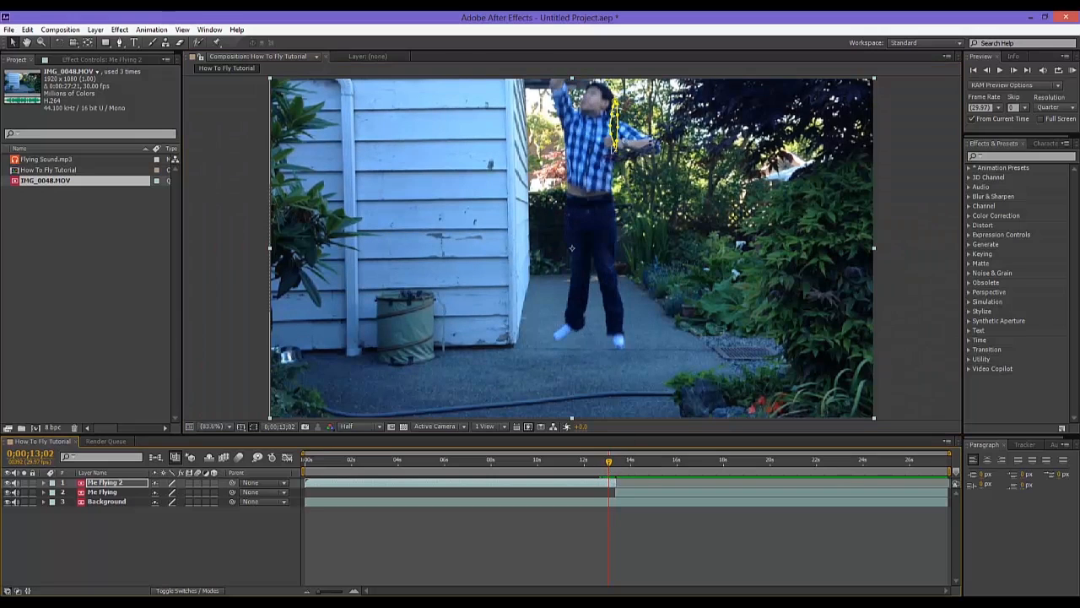
{"action": "key", "text": "/"}
{"action": "key", "text": "m"}
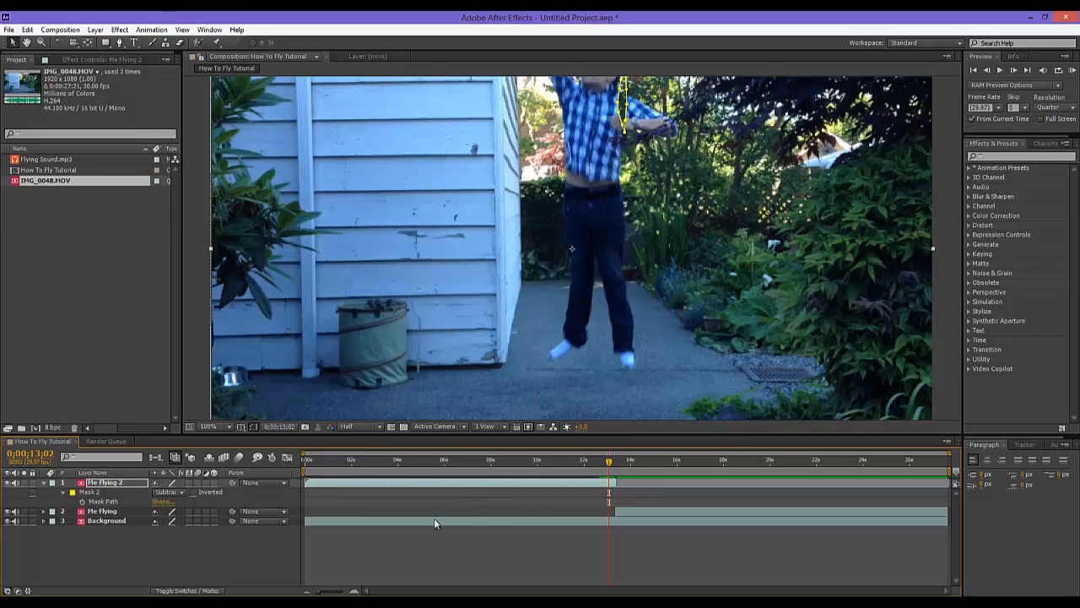
{"action": "key", "text": "m"}
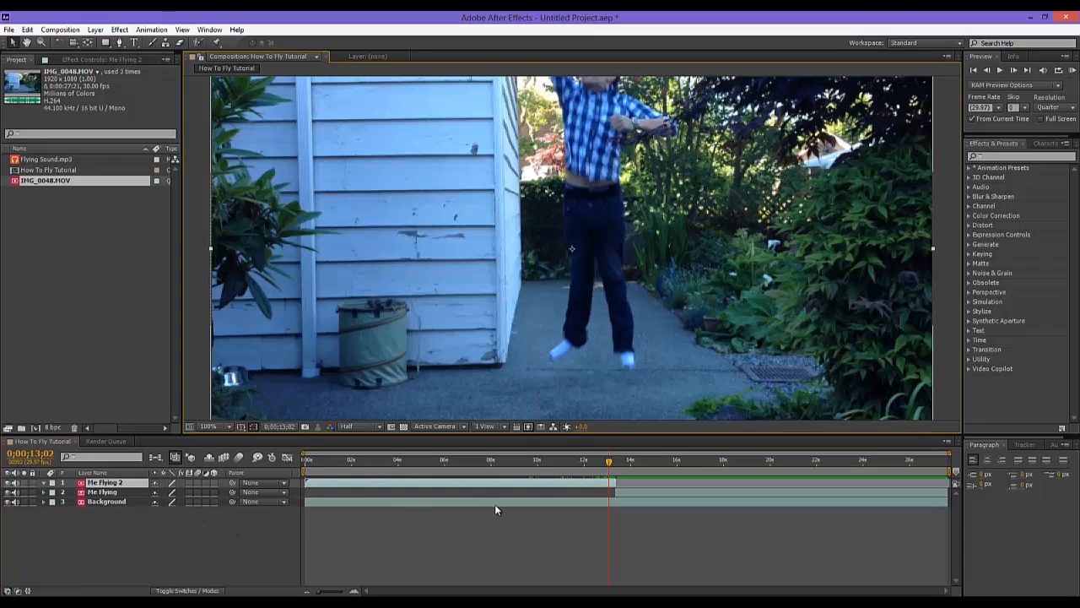
Place the Me Flying layer's end Position keyframe at 0;00;14;00 and set its Y value to -244
{"action": "key", "text": "comma"}
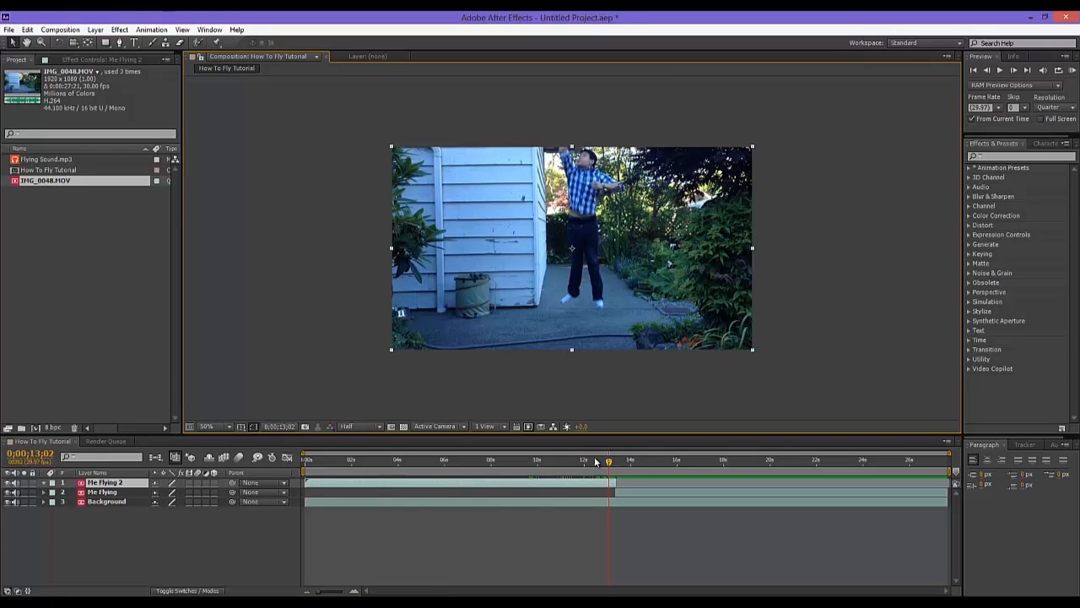
{"action": "left_click", "coordinate": [206, 426]}
{"action": "left_click", "coordinate": [256, 238]}
{"action": "mouse_move", "coordinate": [605, 464]}
{"action": "left_mouse_down"}
{"action": "mouse_move", "coordinate": [308, 475]}
{"action": "mouse_move", "coordinate": [619, 477]}
{"action": "left_mouse_up"}
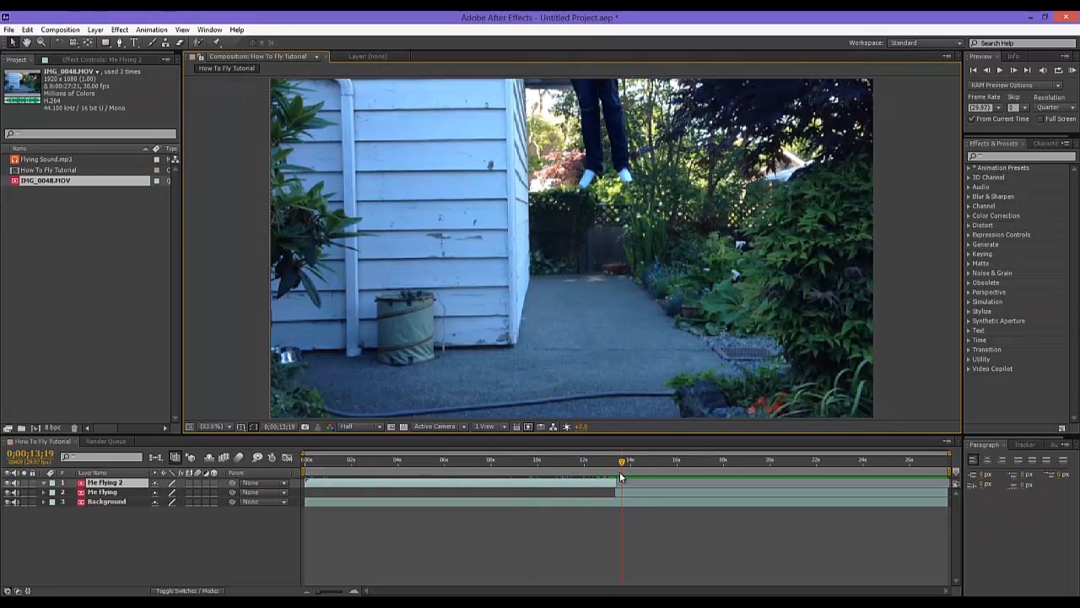
{"action": "left_click", "coordinate": [628, 494]}
{"action": "key", "text": "p"}
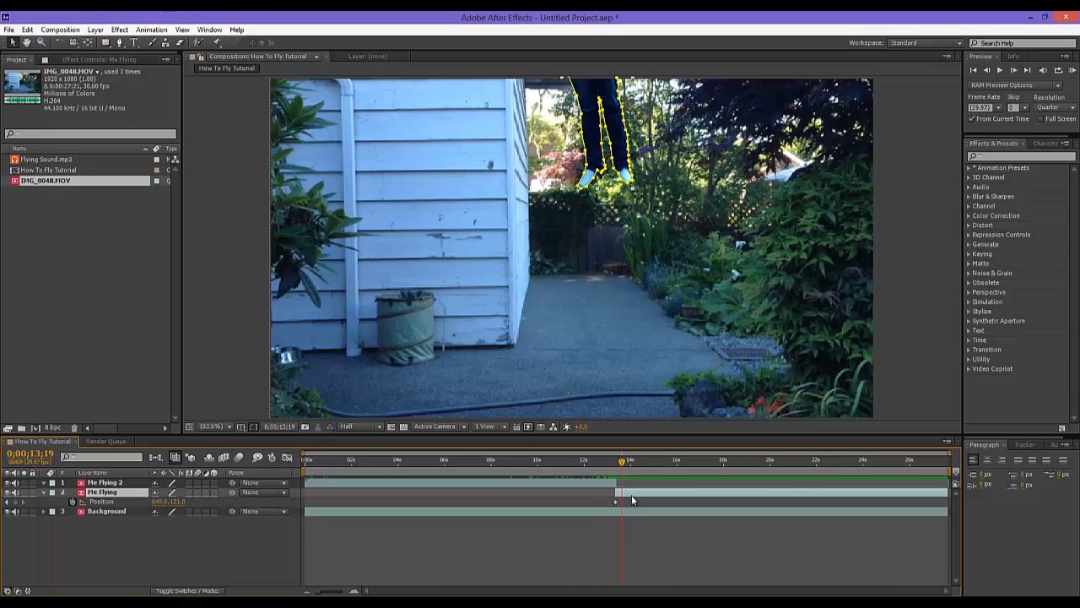
{"action": "left_click_drag", "start_coordinate": [616, 503], "coordinate": [631, 502]}
{"action": "left_click_drag", "start_coordinate": [622, 464], "coordinate": [630, 463]}
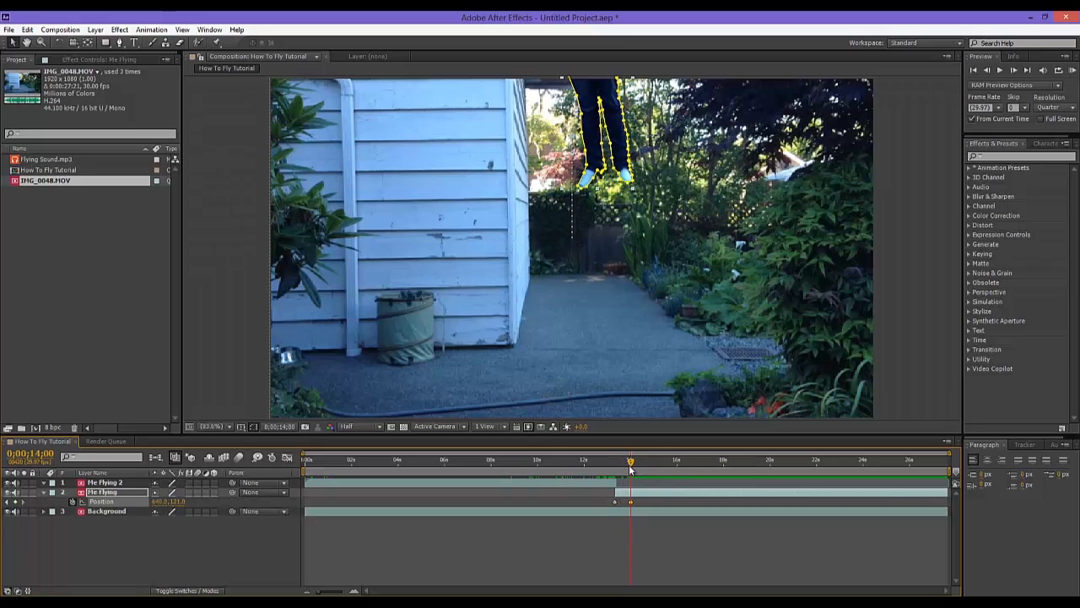
{"action": "mouse_move", "coordinate": [178, 502]}
{"action": "left_mouse_down"}
{"action": "mouse_move", "coordinate": [190, 501]}
{"action": "mouse_move", "coordinate": [160, 501]}
{"action": "mouse_move", "coordinate": [172, 522]}
{"action": "mouse_move", "coordinate": [159, 506]}
{"action": "left_mouse_up"}
{"action": "scroll", "coordinate": [484, 336], "scroll_direction": "down", "scroll_amount": 1}
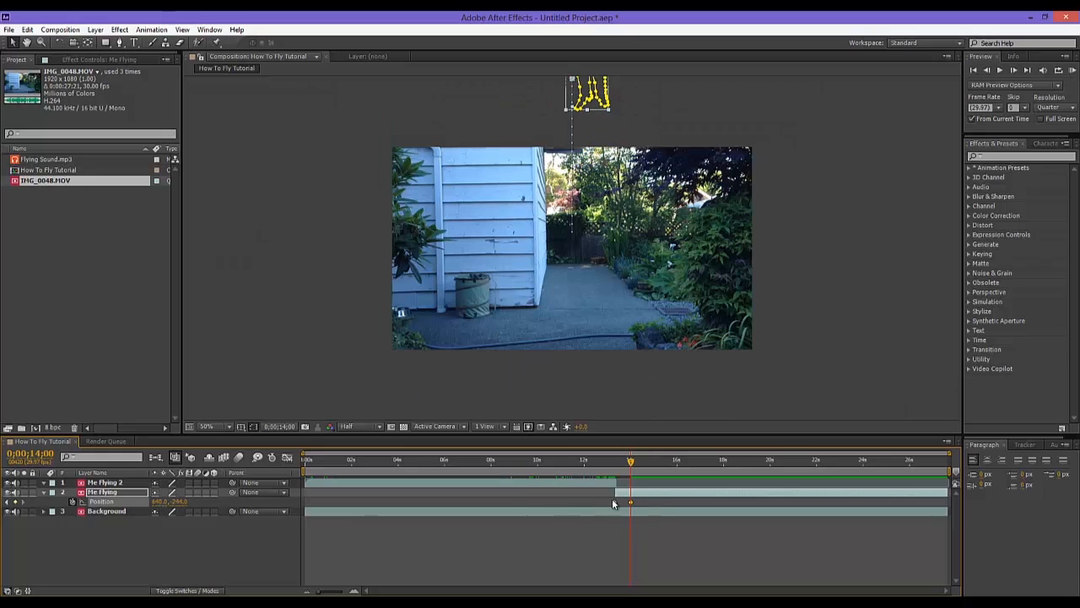
Set the preview resolution to Full and run a RAM preview of the take-off from 0;00;11;29
{"action": "left_click_drag", "start_coordinate": [632, 469], "coordinate": [583, 477]}
{"action": "left_click", "coordinate": [1071, 71]}
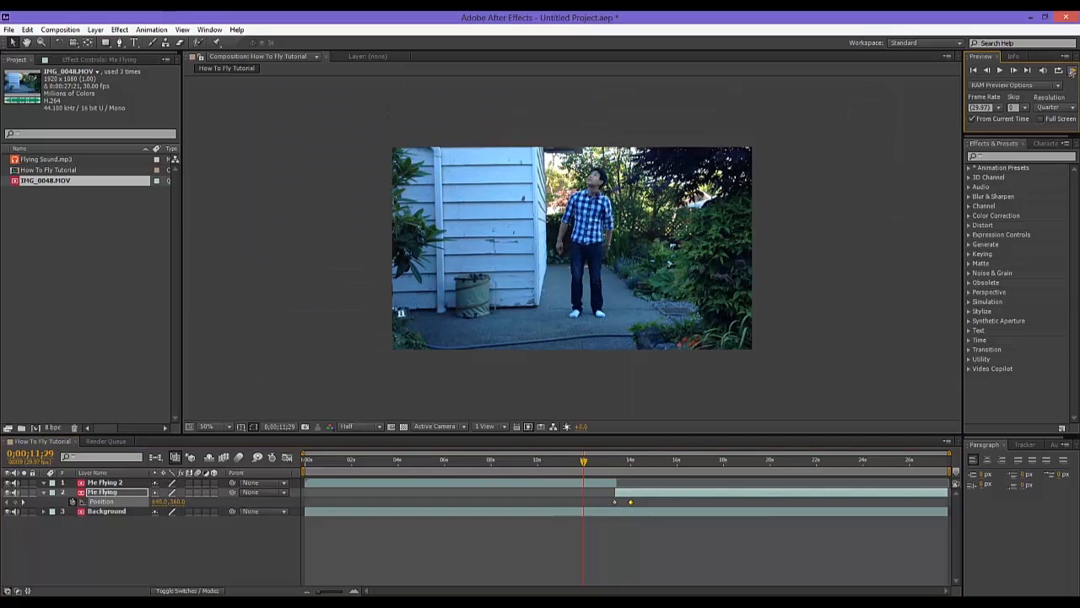
{"action": "left_click", "coordinate": [1065, 107]}
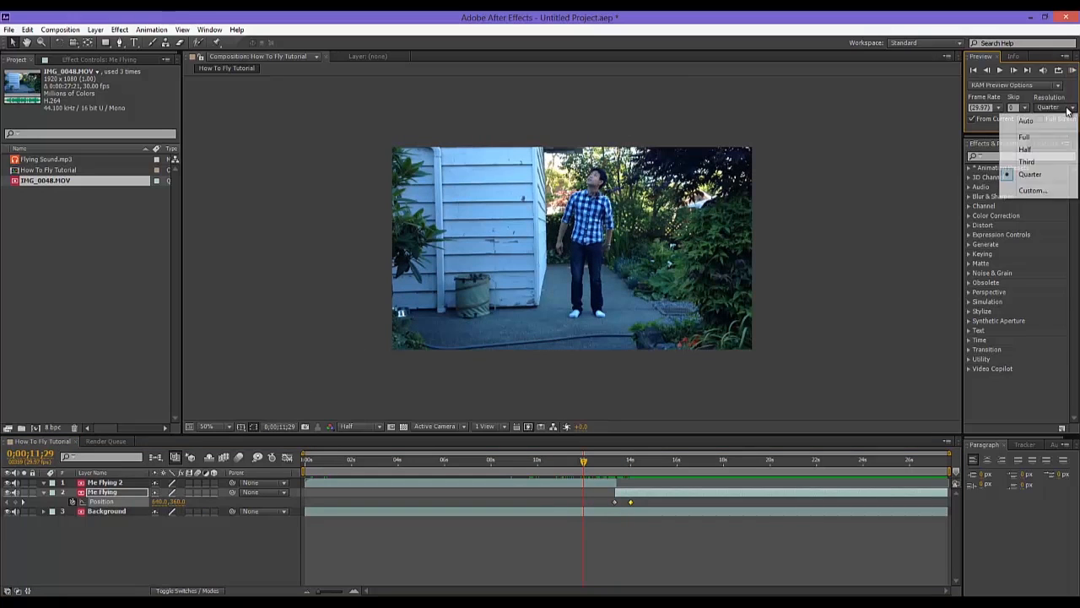
{"action": "left_click", "coordinate": [1025, 136]}
{"action": "left_click", "coordinate": [1072, 71]}
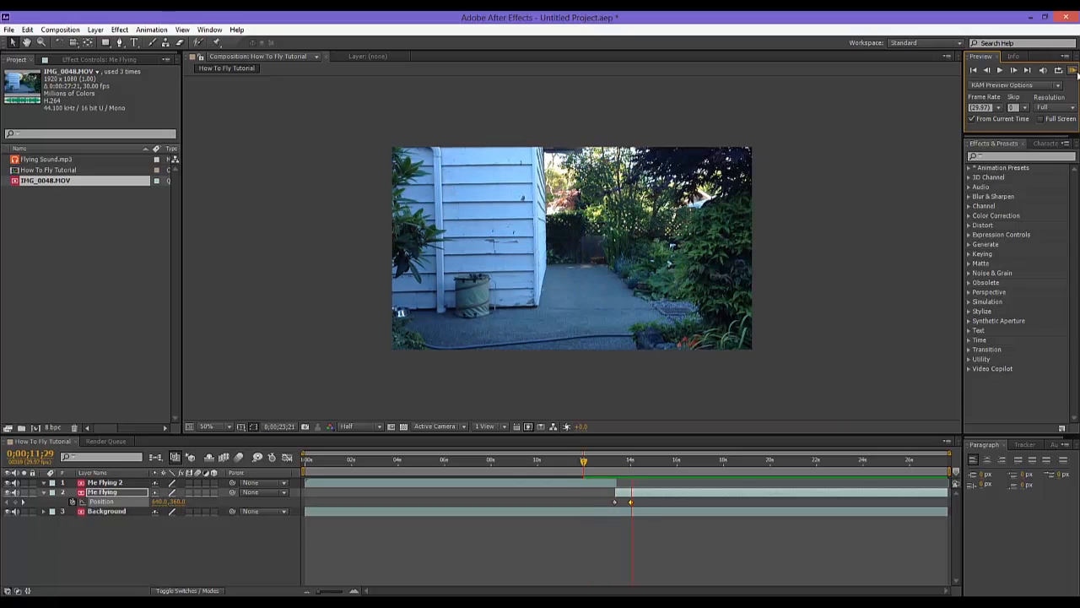
{"action": "left_click", "coordinate": [1074, 70]}
Step through the frames around the join and shift the Me Flying layer one frame later in the timeline
{"action": "left_click_drag", "start_coordinate": [605, 464], "coordinate": [615, 469]}
{"action": "left_click", "coordinate": [986, 71]}
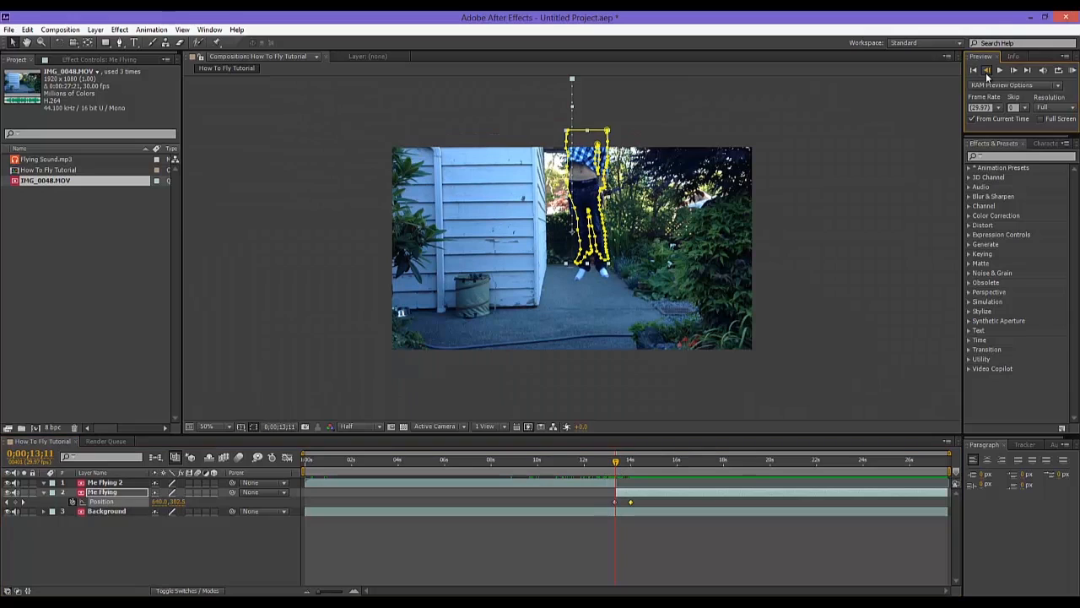
{"action": "left_click", "coordinate": [1013, 71]}
{"action": "left_click", "coordinate": [1014, 71]}
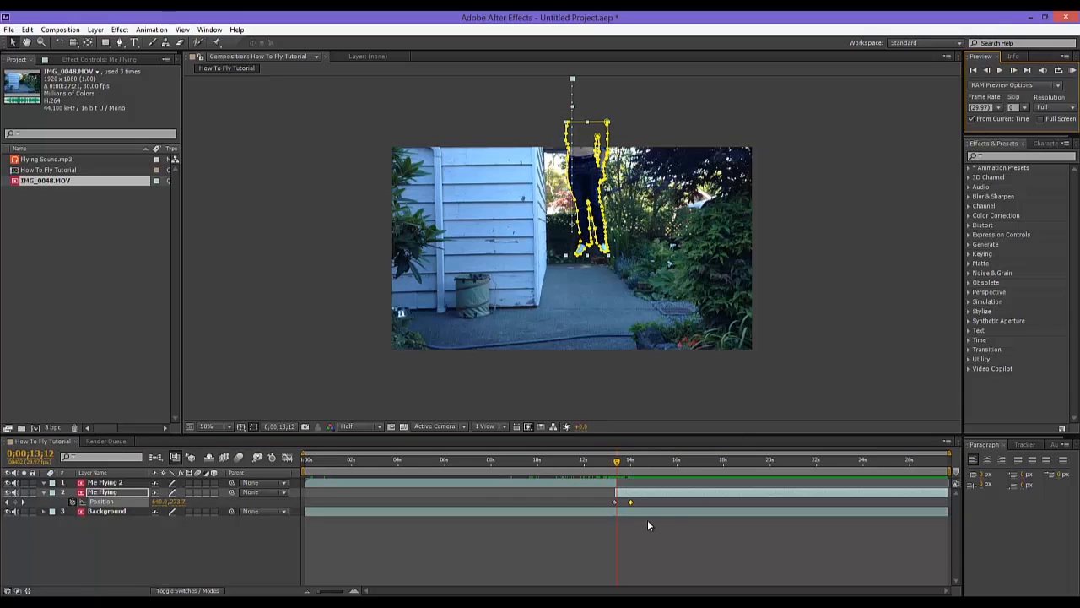
{"action": "left_click", "coordinate": [635, 492]}
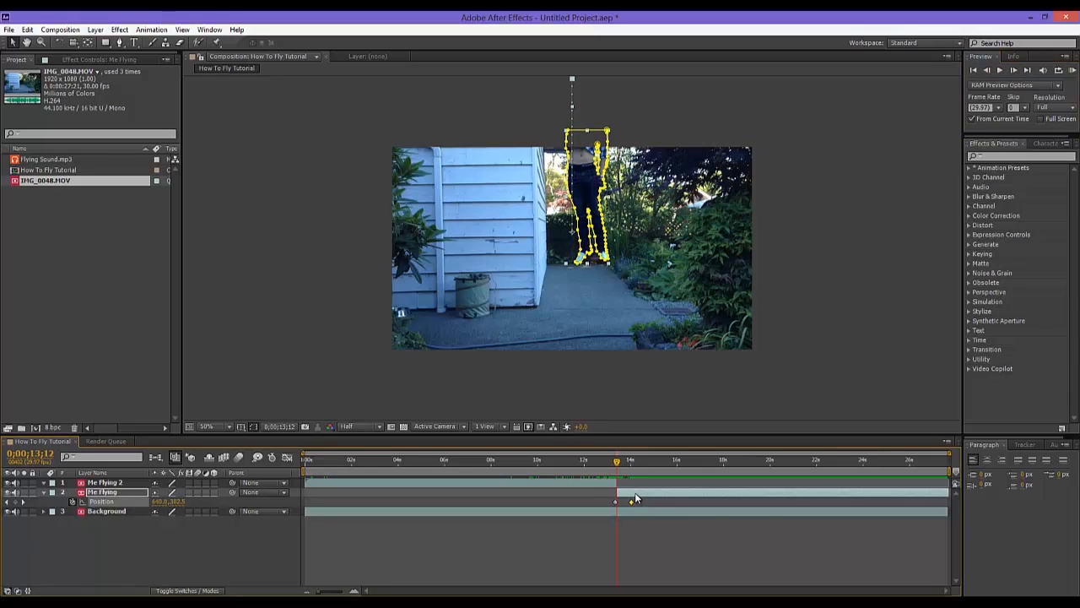
Extend the end of Me Flying 2 to 0;00;13;12 and check the frames around the join
{"action": "left_click", "coordinate": [618, 481]}
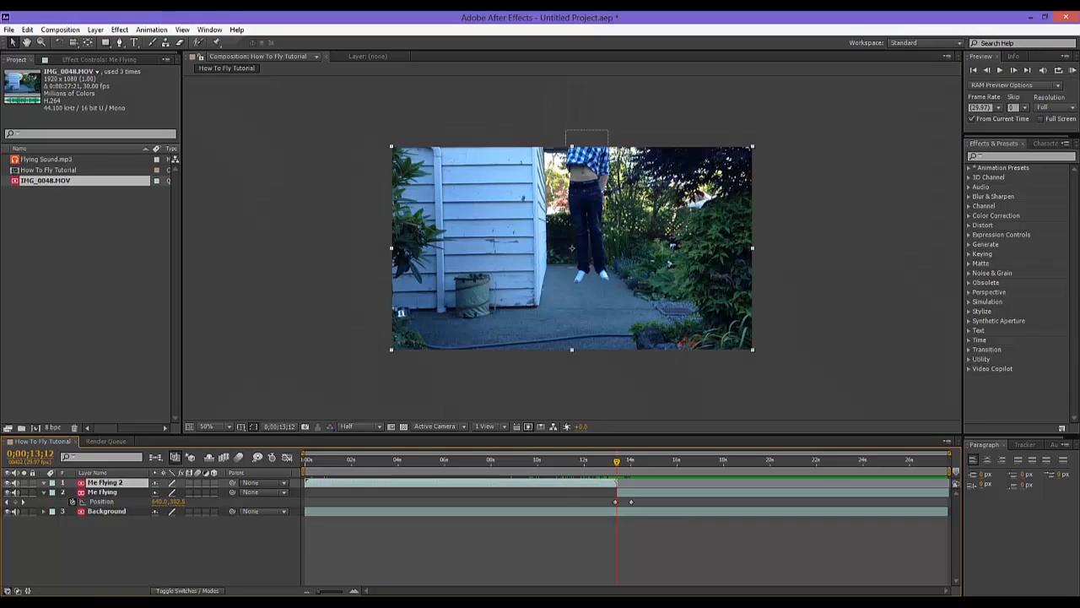
{"action": "left_click_drag", "start_coordinate": [617, 463], "coordinate": [616, 464]}
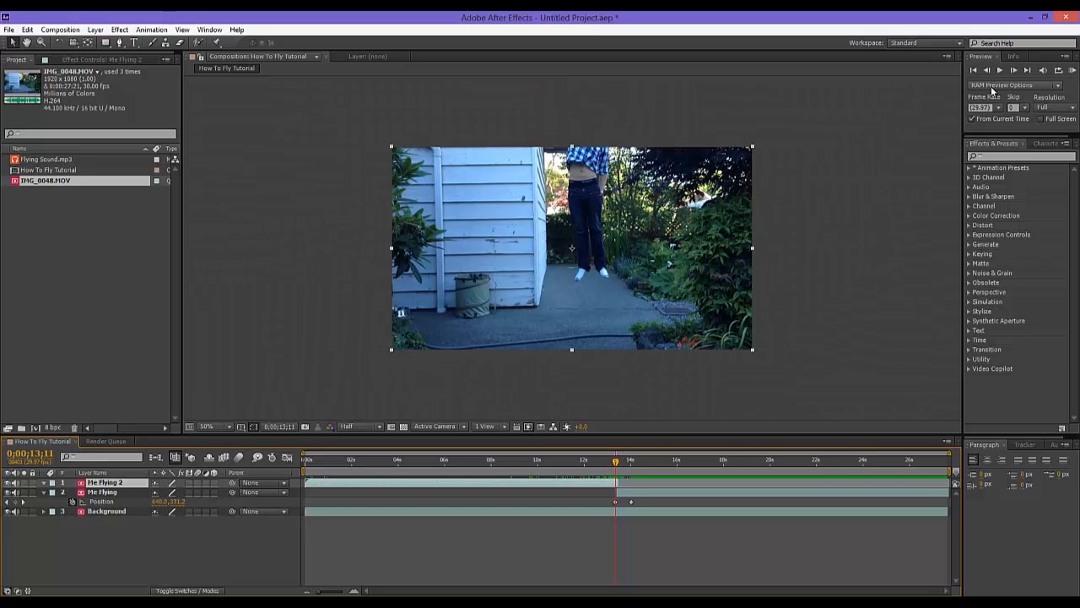
{"action": "left_click", "coordinate": [1016, 71]}
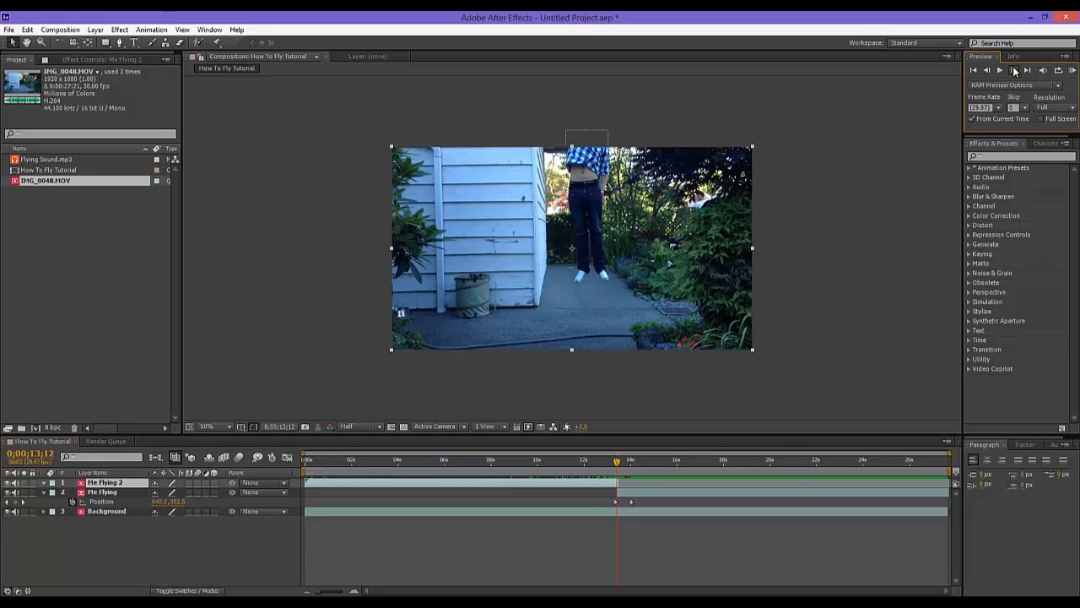
{"action": "left_click", "coordinate": [1015, 71]}
{"action": "left_click", "coordinate": [987, 71]}
{"action": "left_click", "coordinate": [616, 484]}
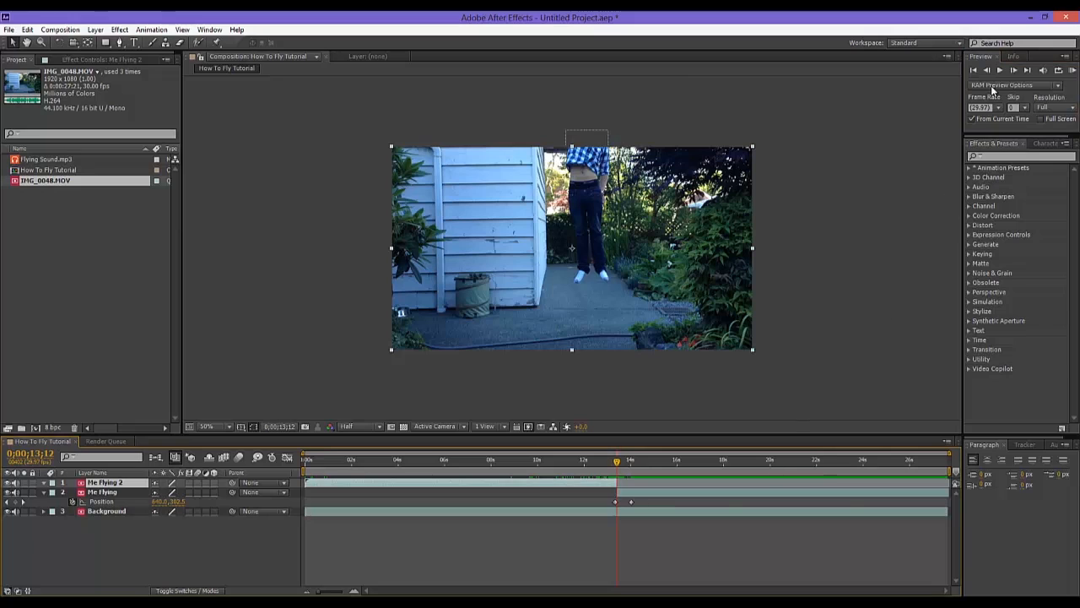
Trim the out point of Me Flying 2 at 0;00;13;12 and compare the frames on either side of the cut
{"action": "left_click", "coordinate": [988, 71]}
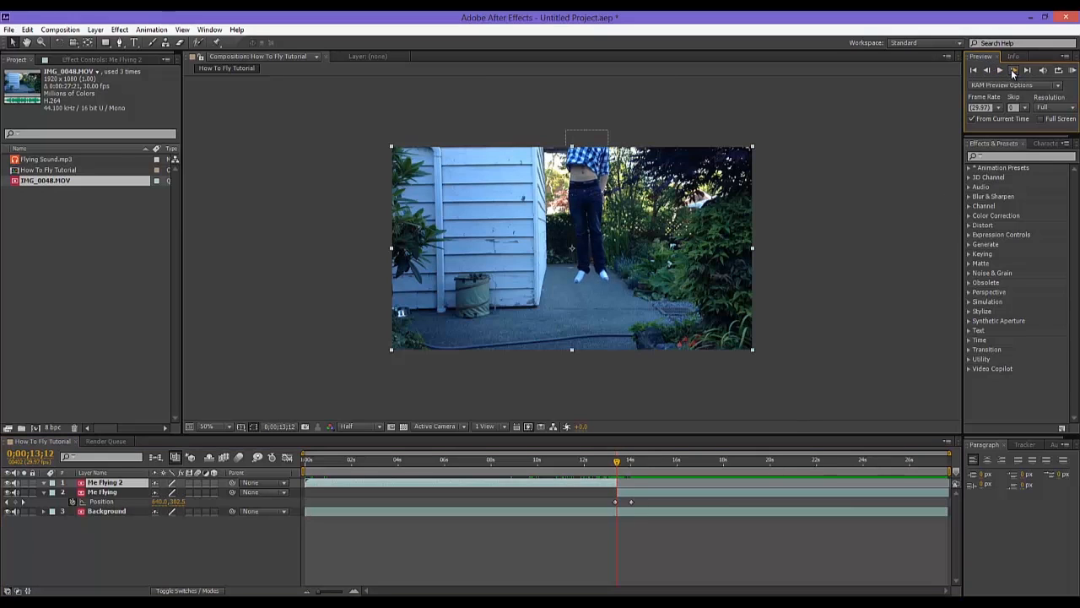
{"action": "left_click", "coordinate": [1013, 73]}
{"action": "left_click", "coordinate": [988, 71]}
{"action": "left_click", "coordinate": [992, 75]}
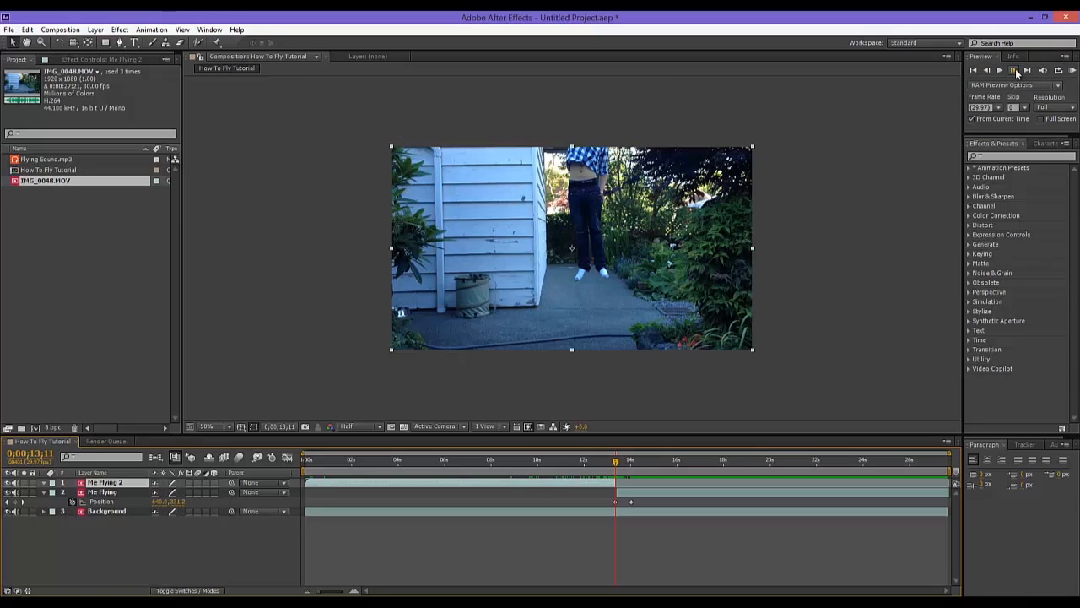
{"action": "left_click", "coordinate": [1013, 71]}
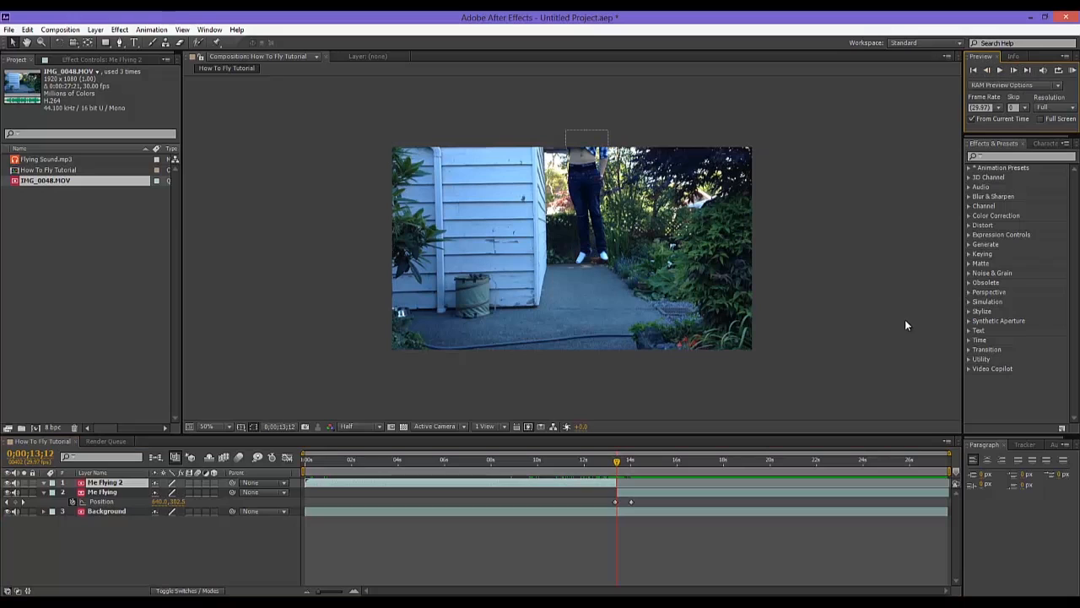
{"action": "key", "text": "alt+]"}
{"action": "left_click", "coordinate": [1013, 71]}
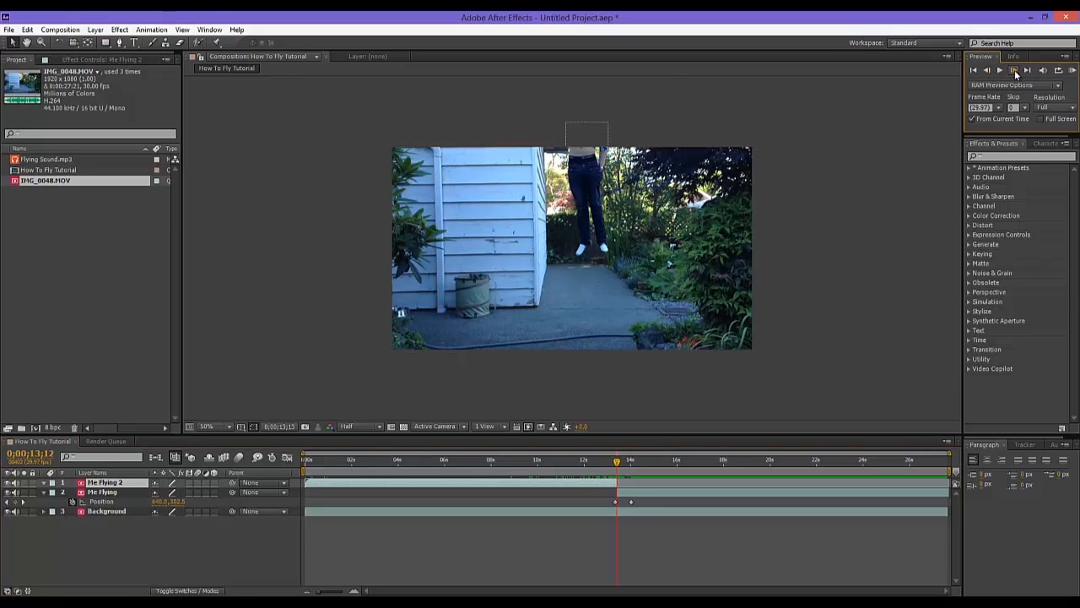
{"action": "left_click", "coordinate": [986, 71]}
{"action": "left_click", "coordinate": [1012, 71]}
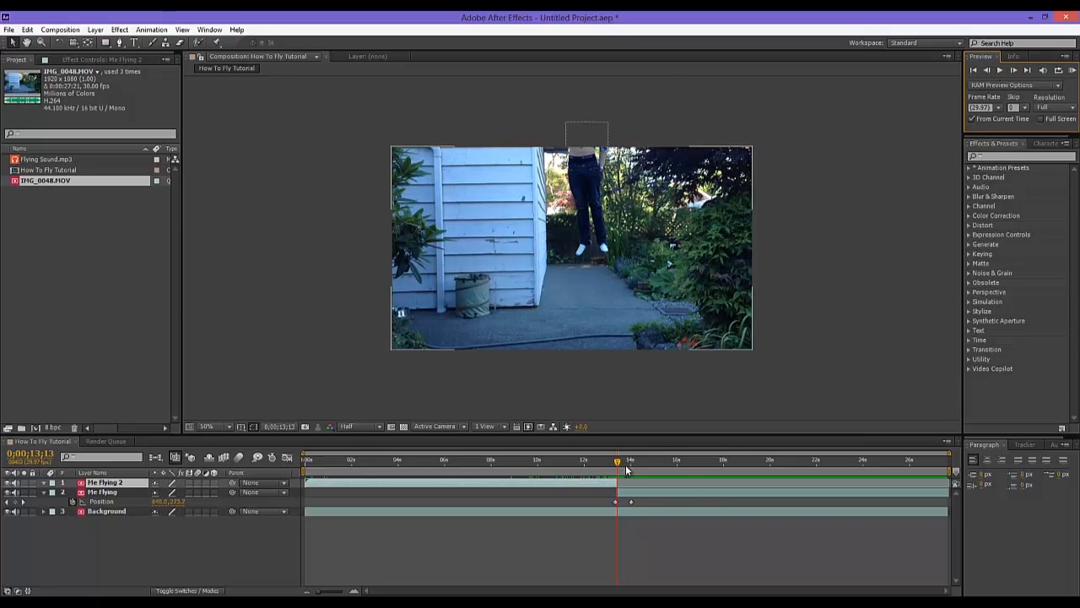
Place the Me Flying layer above Me Flying 2 in the layer stack and RAM-preview the jump from 0;00;12;23
{"action": "left_click_drag", "start_coordinate": [618, 461], "coordinate": [616, 474]}
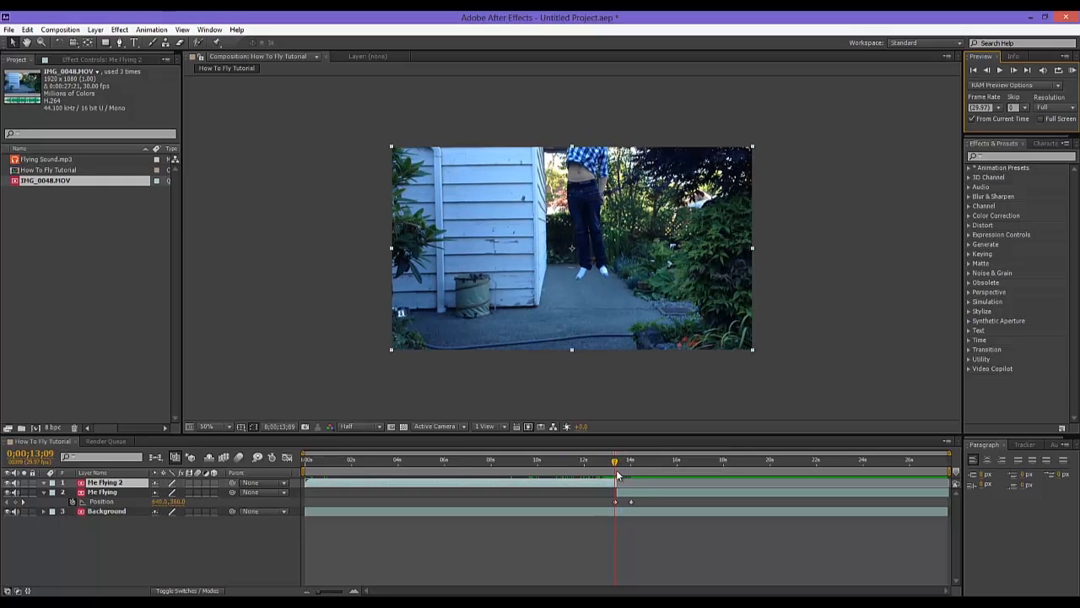
{"action": "left_click", "coordinate": [586, 470]}
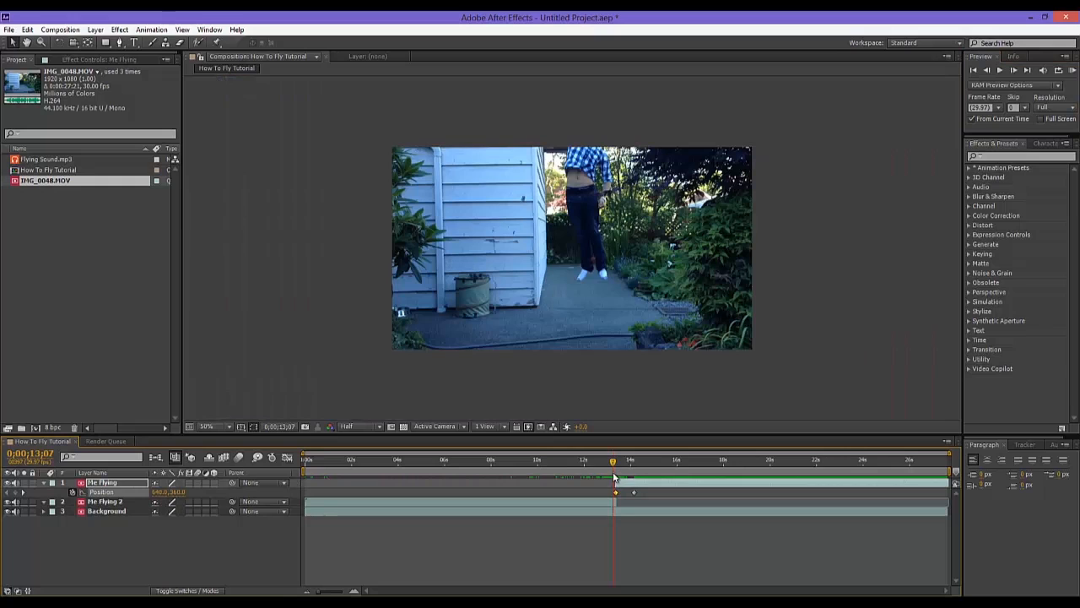
{"action": "left_click_drag", "start_coordinate": [616, 467], "coordinate": [604, 468]}
{"action": "left_click", "coordinate": [1071, 71]}
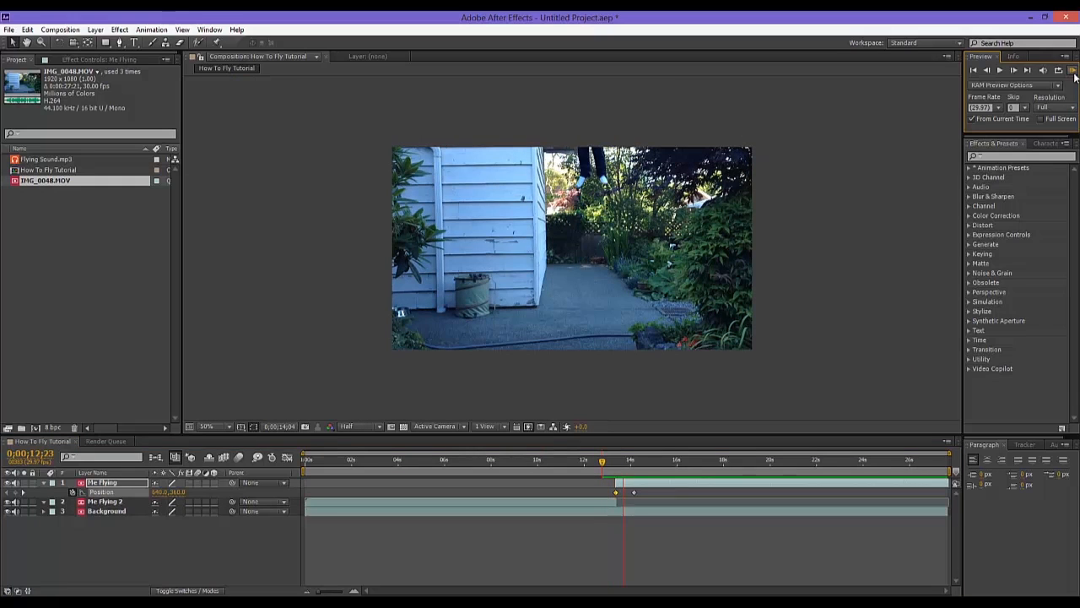
Move Me Flying's end Position keyframe to 0;00;13;23, set its Y value to -1514, and preview the faster flight
{"action": "mouse_move", "coordinate": [619, 464]}
{"action": "left_mouse_down"}
{"action": "mouse_move", "coordinate": [635, 466]}
{"action": "mouse_move", "coordinate": [624, 493]}
{"action": "mouse_move", "coordinate": [627, 478]}
{"action": "left_mouse_up"}
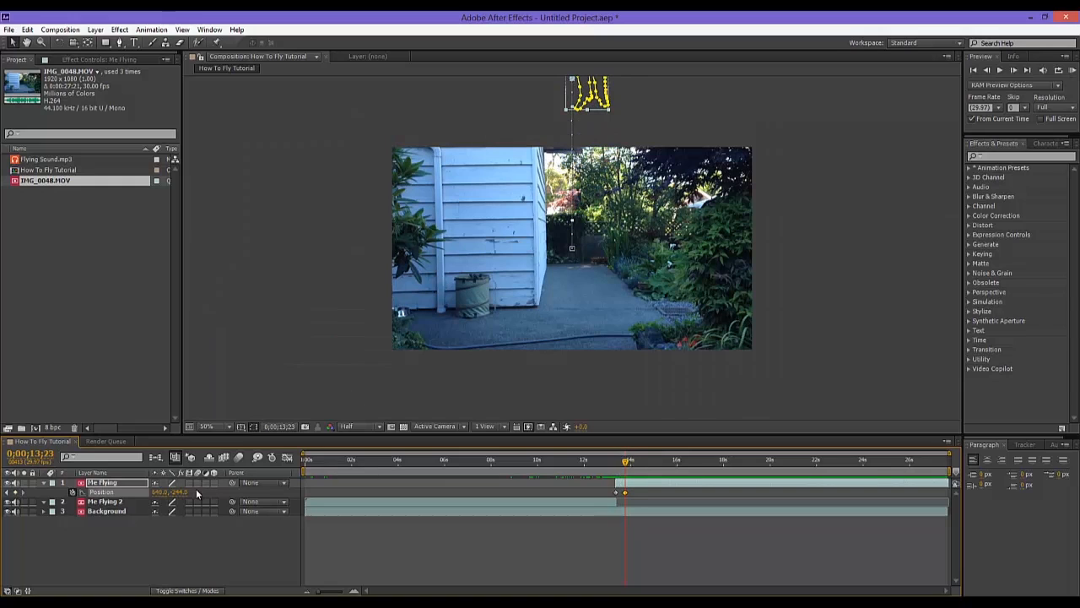
{"action": "scroll", "coordinate": [525, 341], "scroll_direction": "down", "scroll_amount": 4}
{"action": "left_click_drag", "start_coordinate": [181, 492], "coordinate": [129, 489]}
{"action": "scroll", "coordinate": [605, 299], "scroll_direction": "up", "scroll_amount": 6}
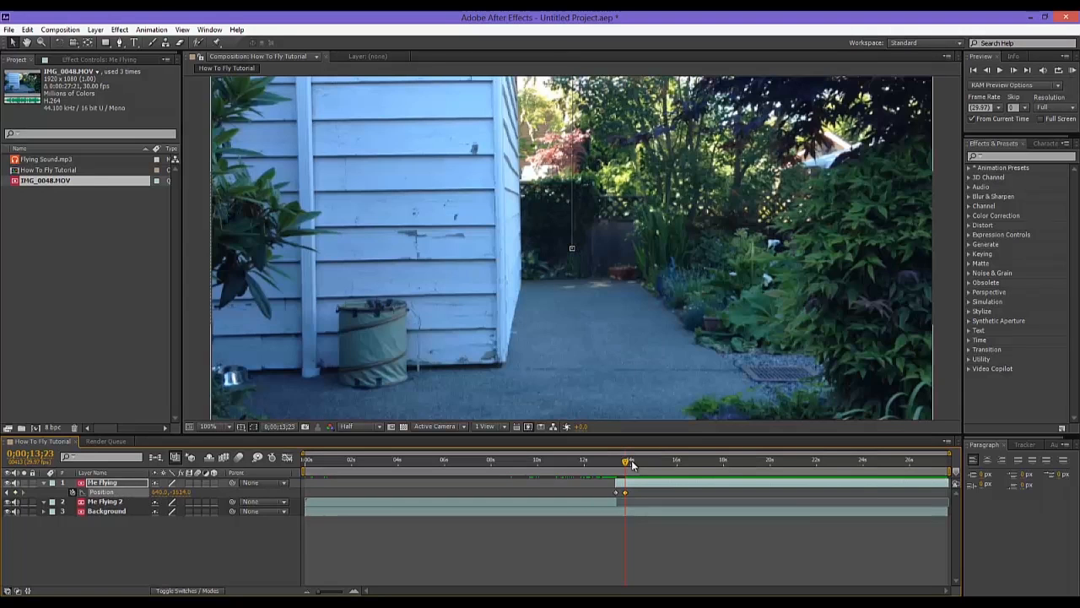
{"action": "left_click_drag", "start_coordinate": [632, 460], "coordinate": [603, 460]}
{"action": "left_click", "coordinate": [1069, 71]}
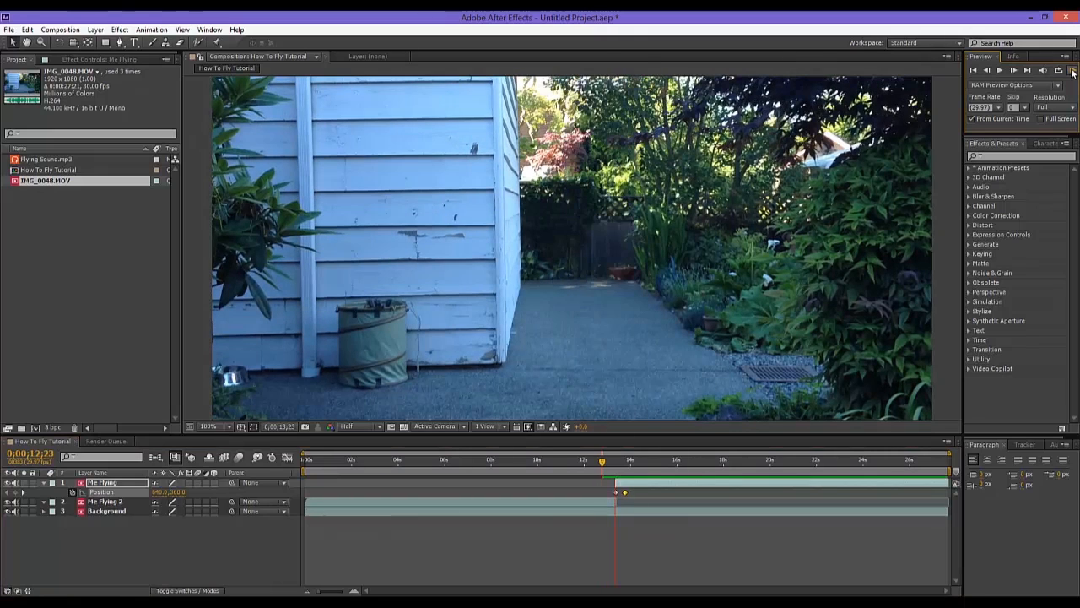
Try starting the Me Flying layer at 0;00;13;08 and preview the jump from 0;00;12;07
{"action": "left_click_drag", "start_coordinate": [603, 460], "coordinate": [614, 464]}
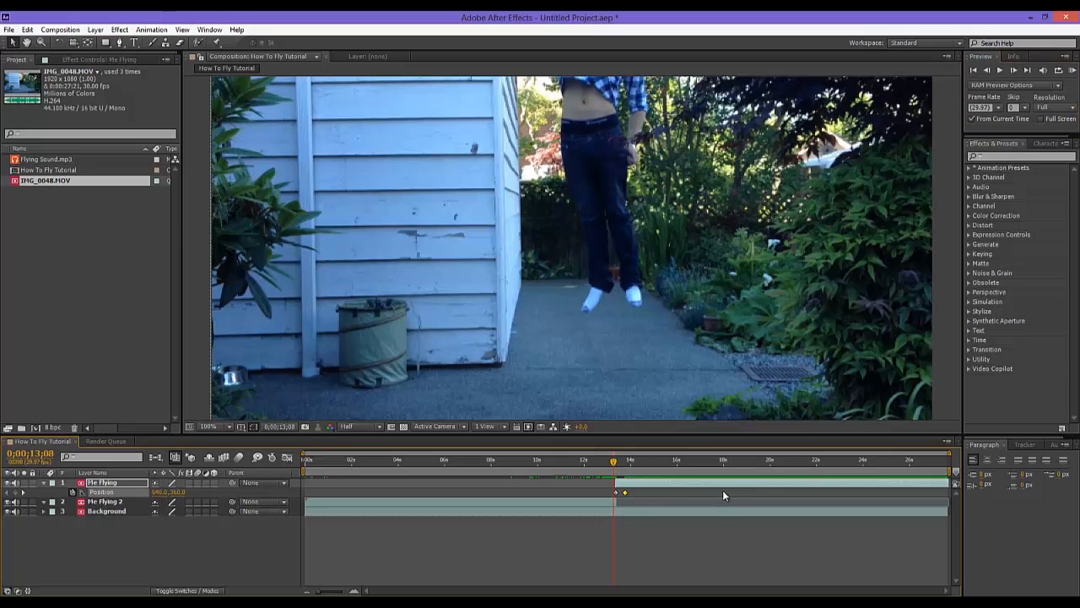
{"action": "key", "text": "["}
{"action": "left_click_drag", "start_coordinate": [613, 463], "coordinate": [589, 466]}
{"action": "left_click", "coordinate": [1072, 72]}
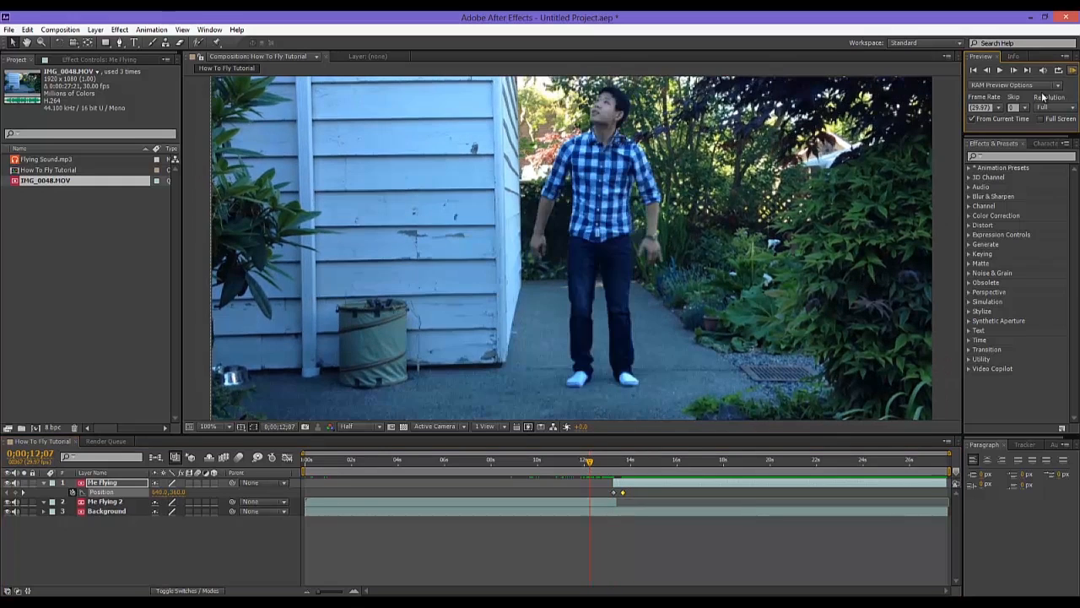
Collapse the Me Flying properties and enable motion blur for that layer and the composition
{"action": "left_click_drag", "start_coordinate": [616, 462], "coordinate": [625, 463]}
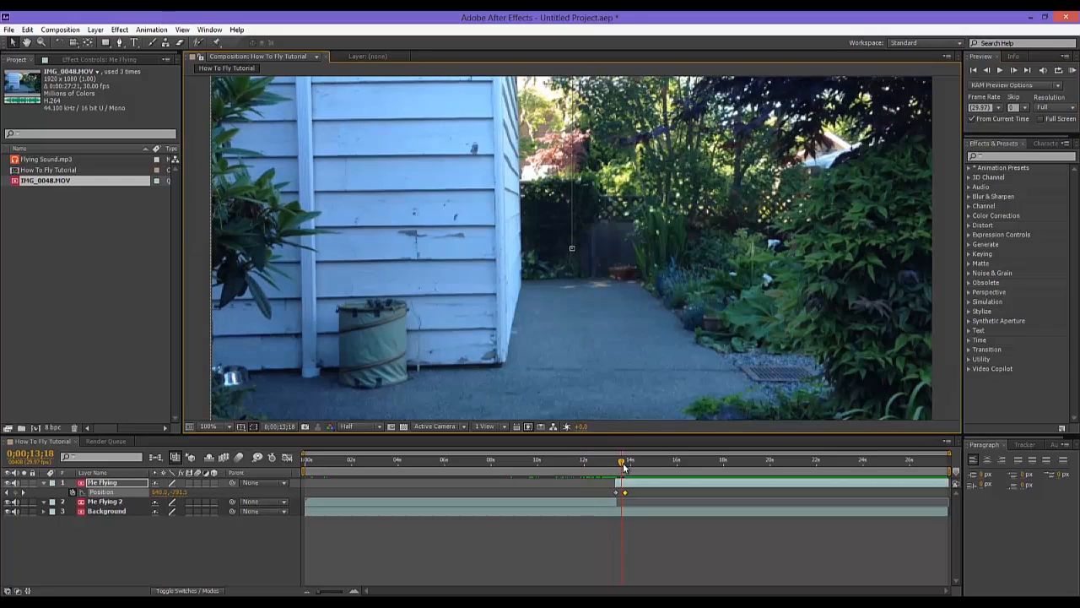
{"action": "left_click", "coordinate": [43, 483]}
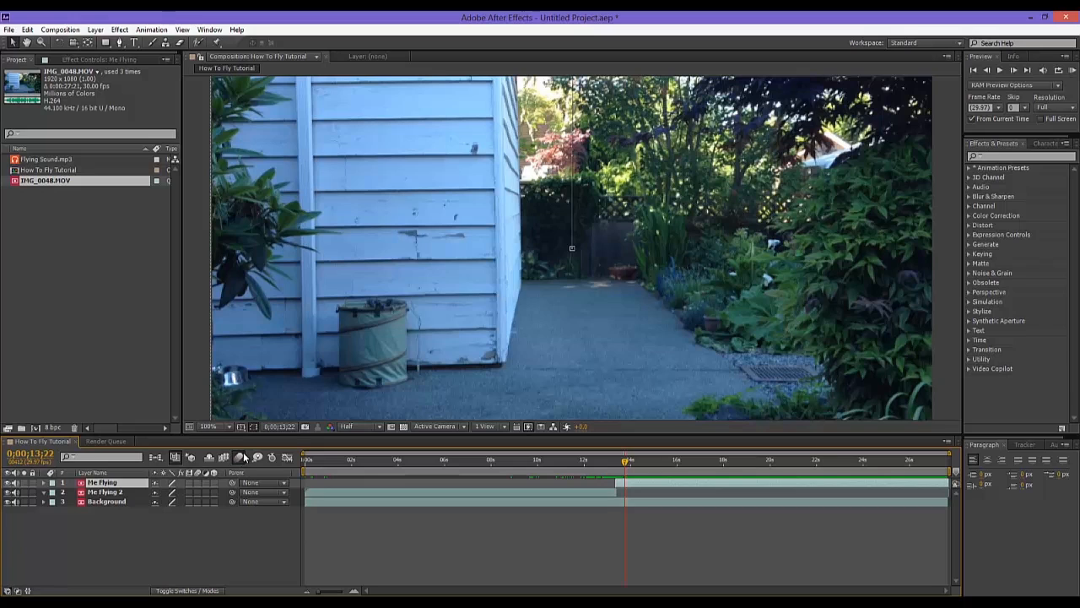
{"action": "left_click", "coordinate": [199, 484]}
{"action": "left_click_drag", "start_coordinate": [625, 463], "coordinate": [602, 466]}
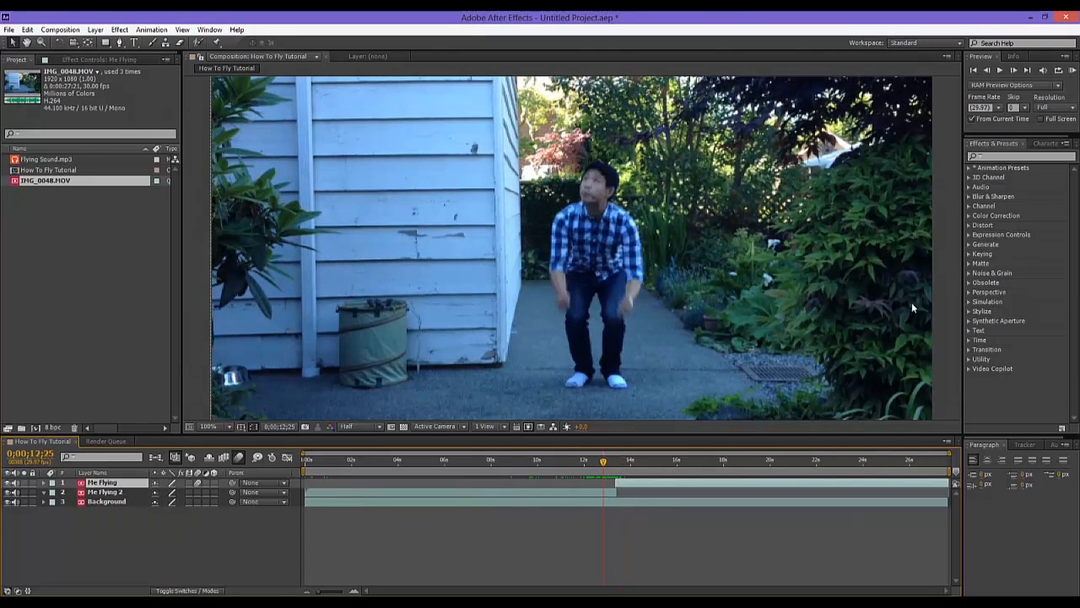
RAM-preview the motion-blurred jump, and add Flying Sound.mp3 below the Background layer, starting at 0;00;12;25
{"action": "left_click", "coordinate": [1071, 71]}
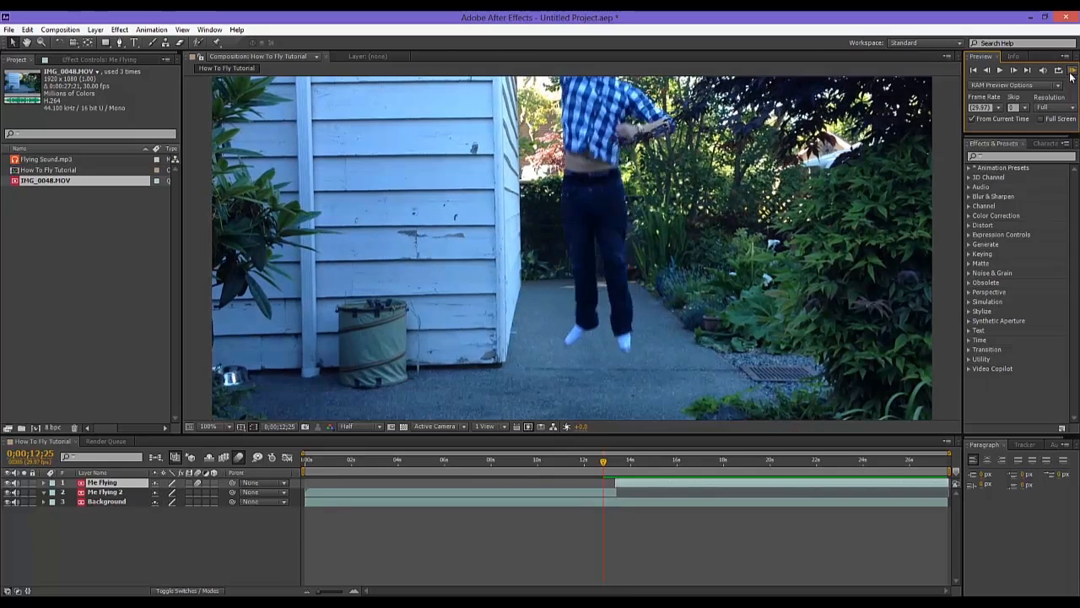
{"action": "left_click", "coordinate": [81, 160]}
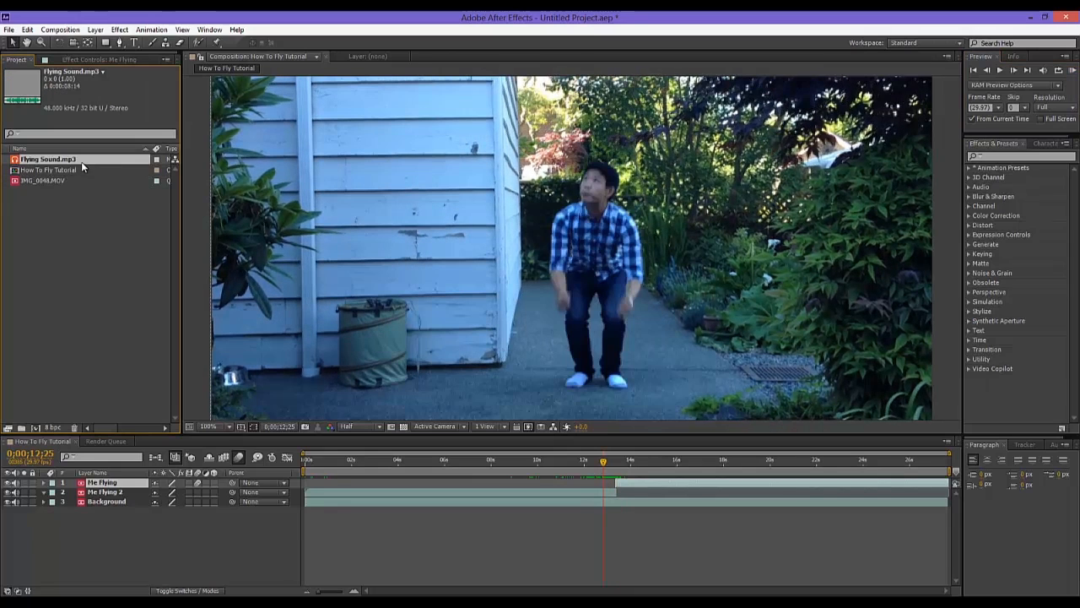
{"action": "left_click_drag", "start_coordinate": [103, 482], "coordinate": [157, 521]}
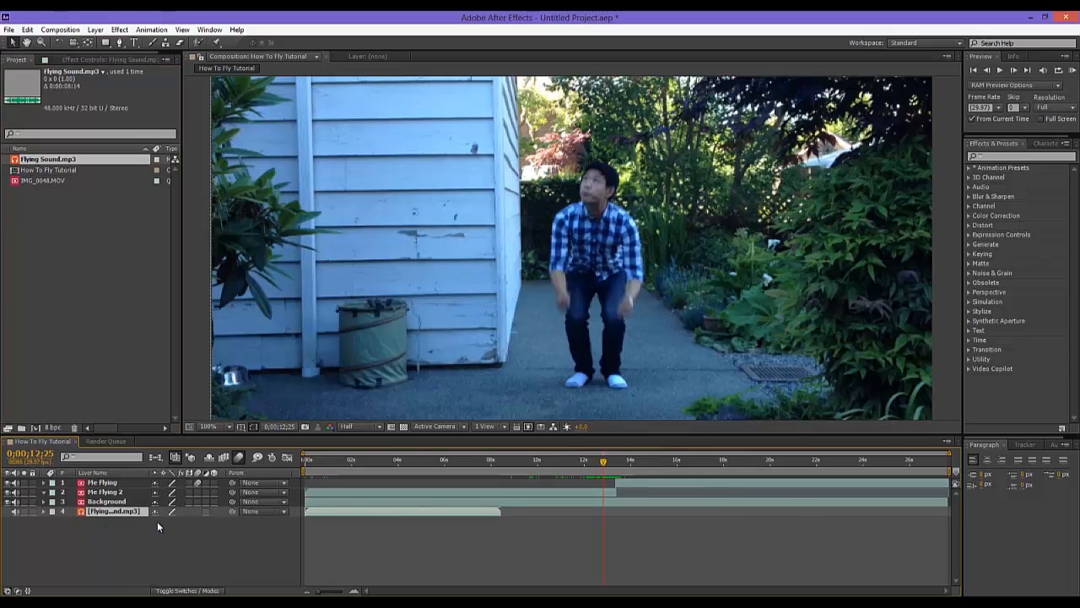
{"action": "key", "text": "bracketleft"}
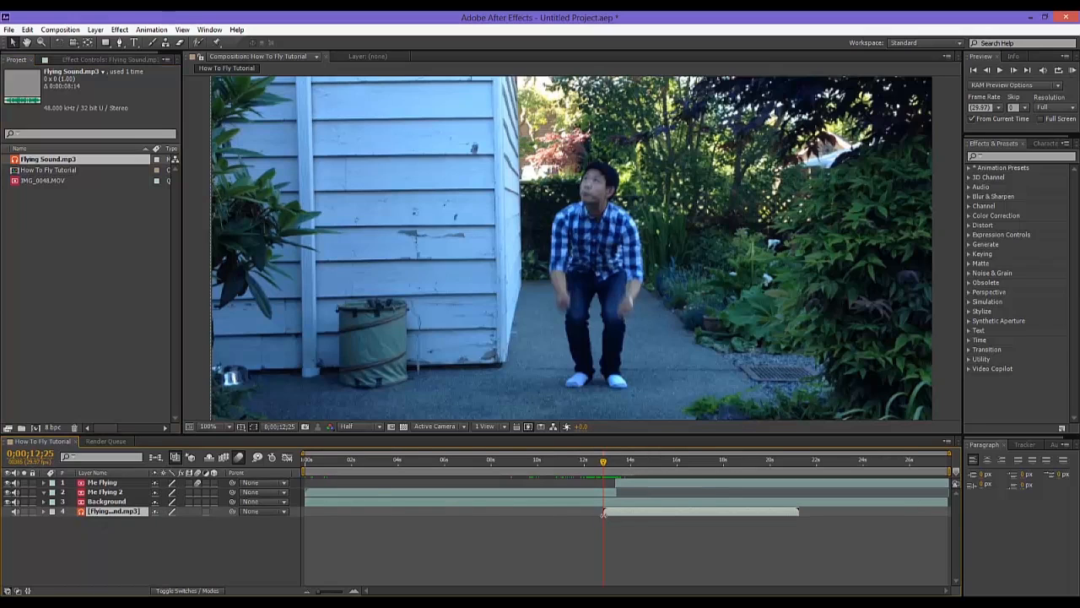
Shift the Flying Sound layer slightly earlier and display its audio waveform
{"action": "left_click_drag", "start_coordinate": [665, 511], "coordinate": [650, 515]}
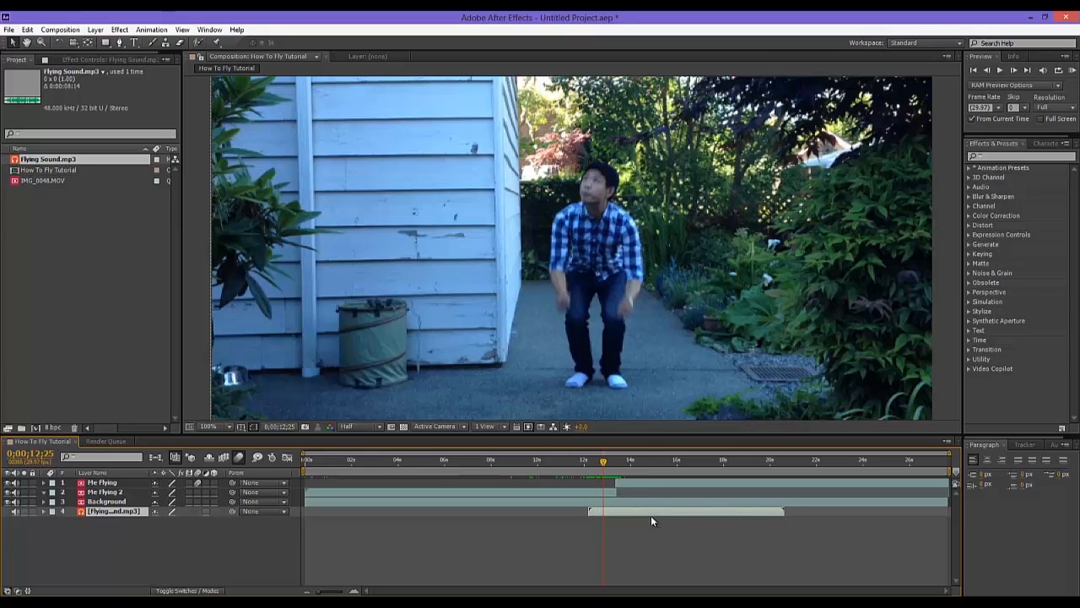
{"action": "left_click_drag", "start_coordinate": [652, 515], "coordinate": [659, 516]}
{"action": "key", "text": "l"}
{"action": "key", "text": "l"}
{"action": "left_click", "coordinate": [62, 530]}
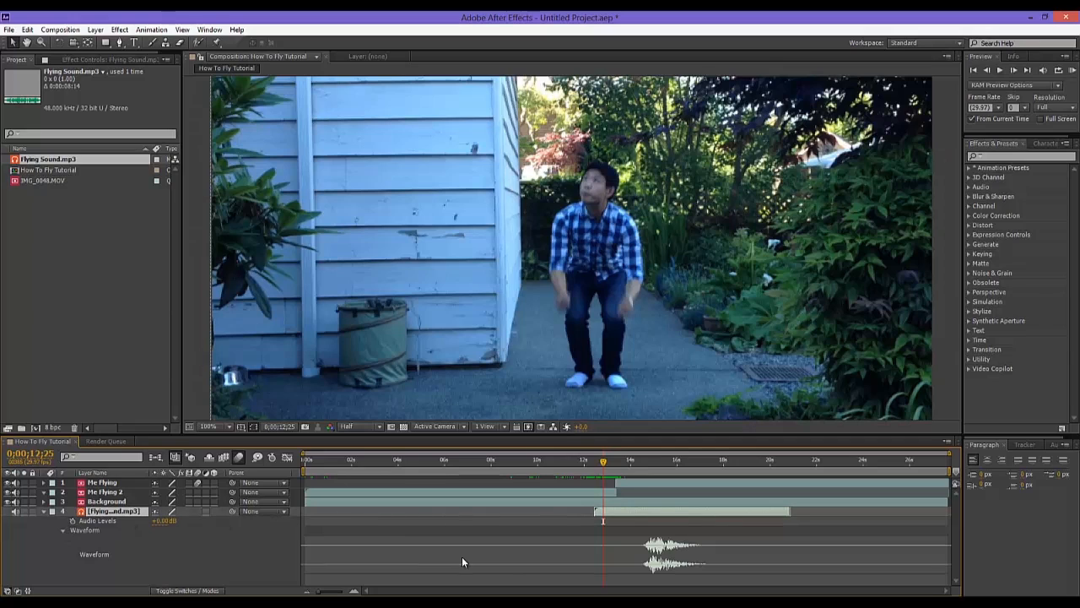
Align the Flying Sound waveform's burst with the takeoff near the Me Flying layer's start, and RAM-preview from 0;00;12;12
{"action": "left_click_drag", "start_coordinate": [673, 511], "coordinate": [636, 514]}
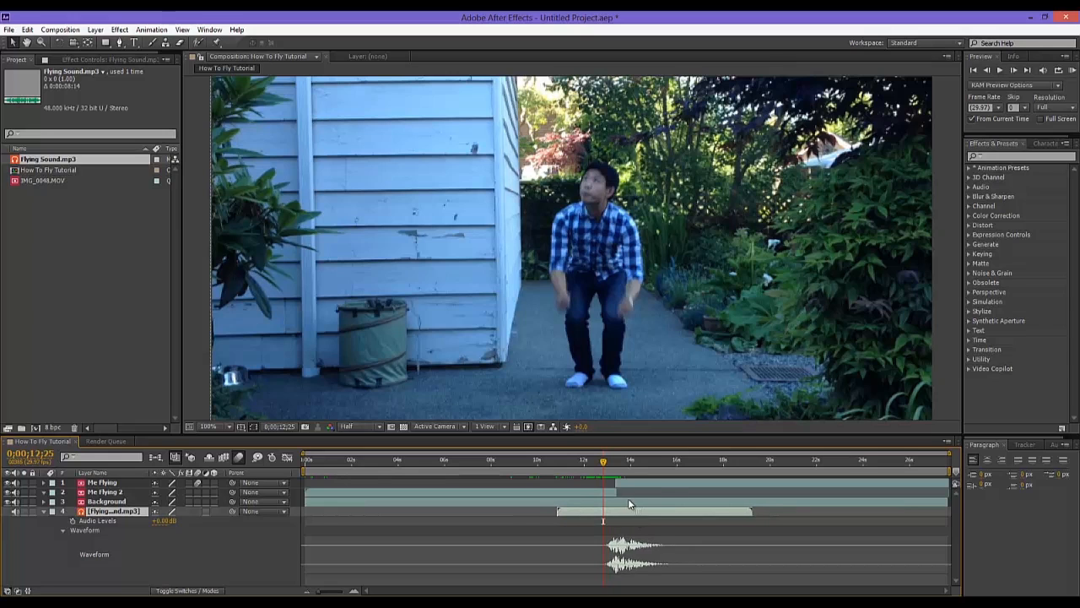
{"action": "left_click_drag", "start_coordinate": [609, 463], "coordinate": [615, 462]}
{"action": "left_click_drag", "start_coordinate": [627, 510], "coordinate": [637, 511]}
{"action": "left_click_drag", "start_coordinate": [615, 462], "coordinate": [592, 461]}
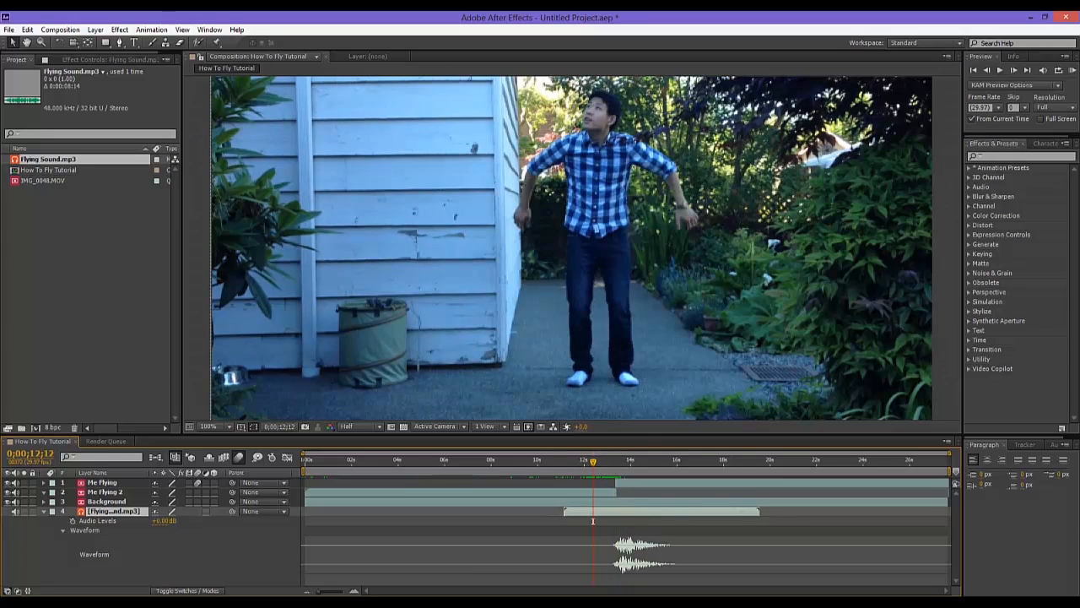
{"action": "left_click", "coordinate": [1073, 73]}
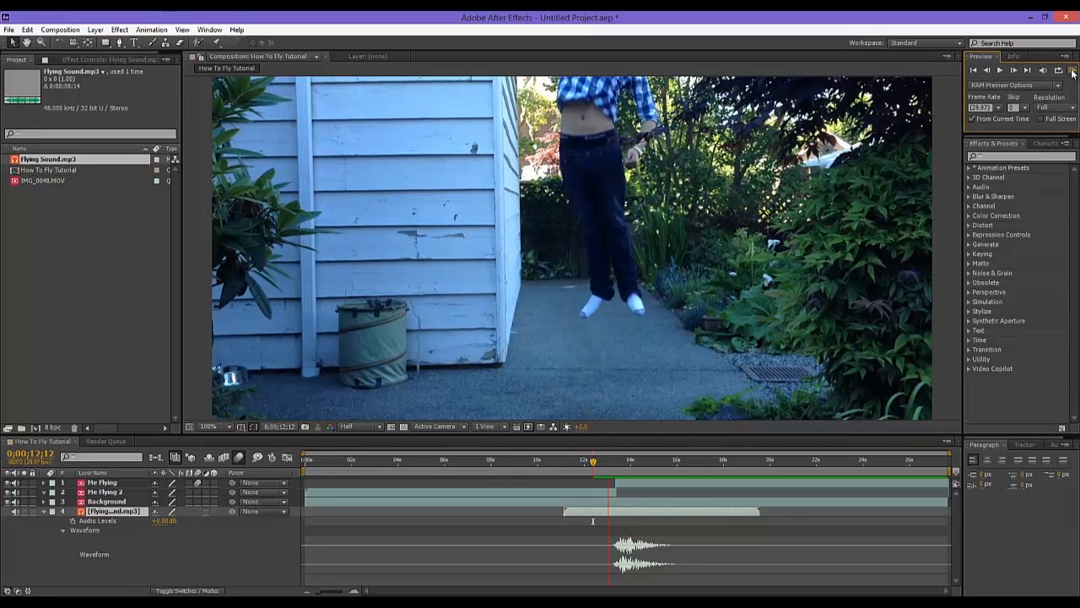
Fine-tune the Flying Sound layer's timing so the burst begins just before Me Flying starts, RAM-previewing each shift
{"action": "left_click_drag", "start_coordinate": [642, 509], "coordinate": [634, 514]}
{"action": "left_click", "coordinate": [1073, 73]}
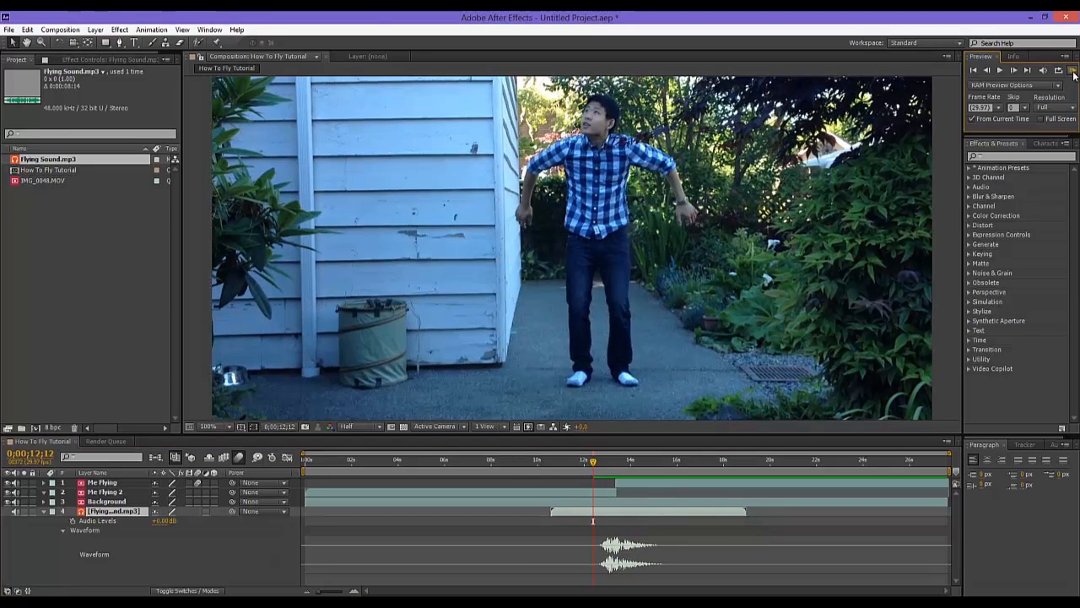
{"action": "left_click_drag", "start_coordinate": [616, 511], "coordinate": [621, 510]}
{"action": "left_click", "coordinate": [1073, 71]}
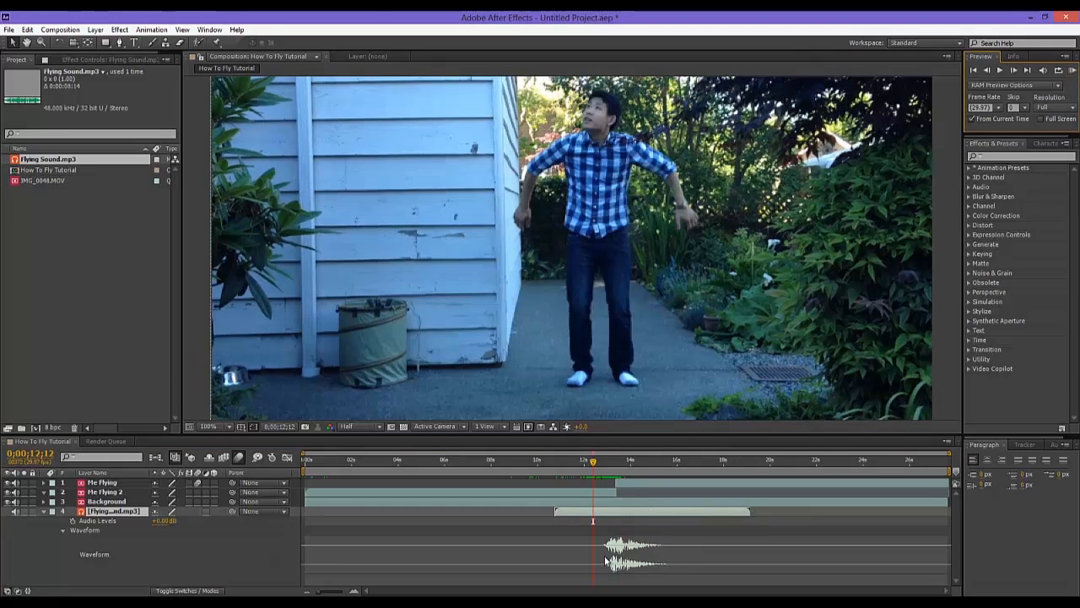
{"action": "left_click_drag", "start_coordinate": [622, 513], "coordinate": [626, 510]}
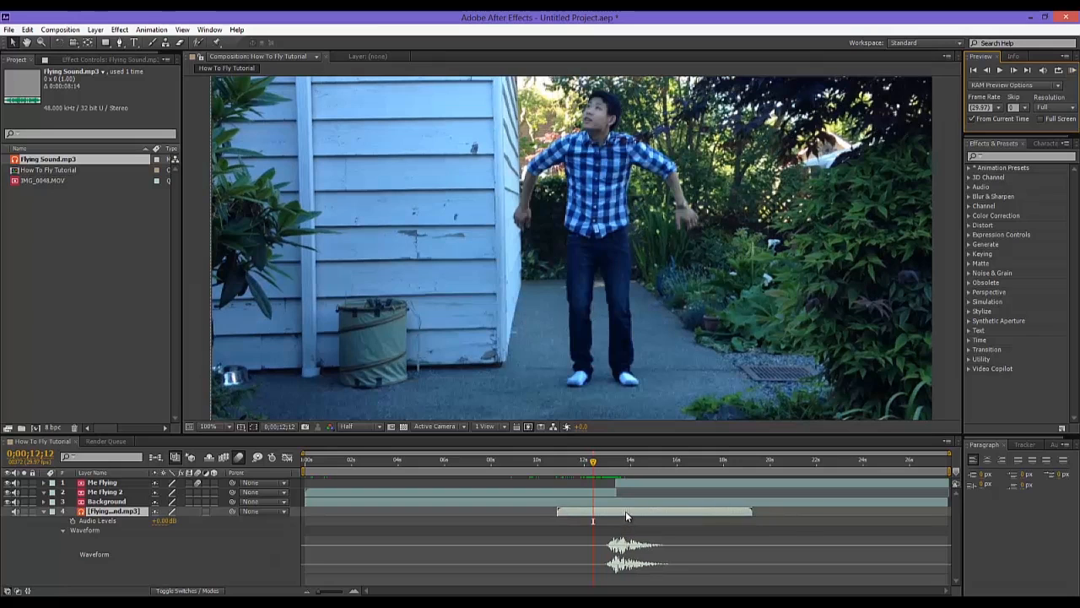
{"action": "left_click", "coordinate": [1073, 71]}
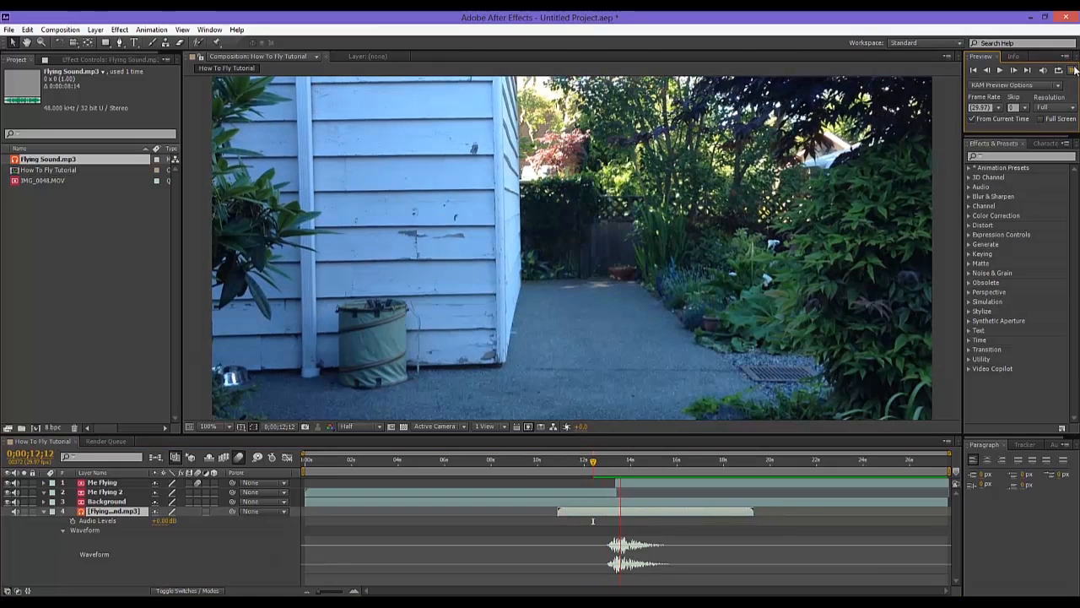
Collapse the Flying Sound properties and add an adjustment layer at the top of the layer stack
{"action": "left_click_drag", "start_coordinate": [615, 461], "coordinate": [622, 462]}
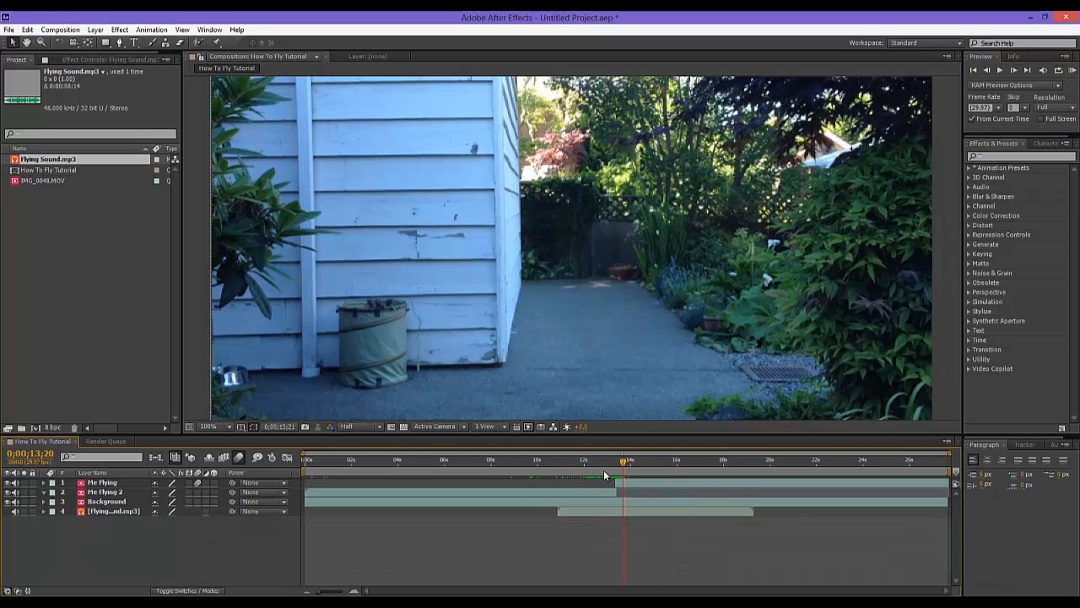
{"action": "left_click_drag", "start_coordinate": [622, 465], "coordinate": [586, 476]}
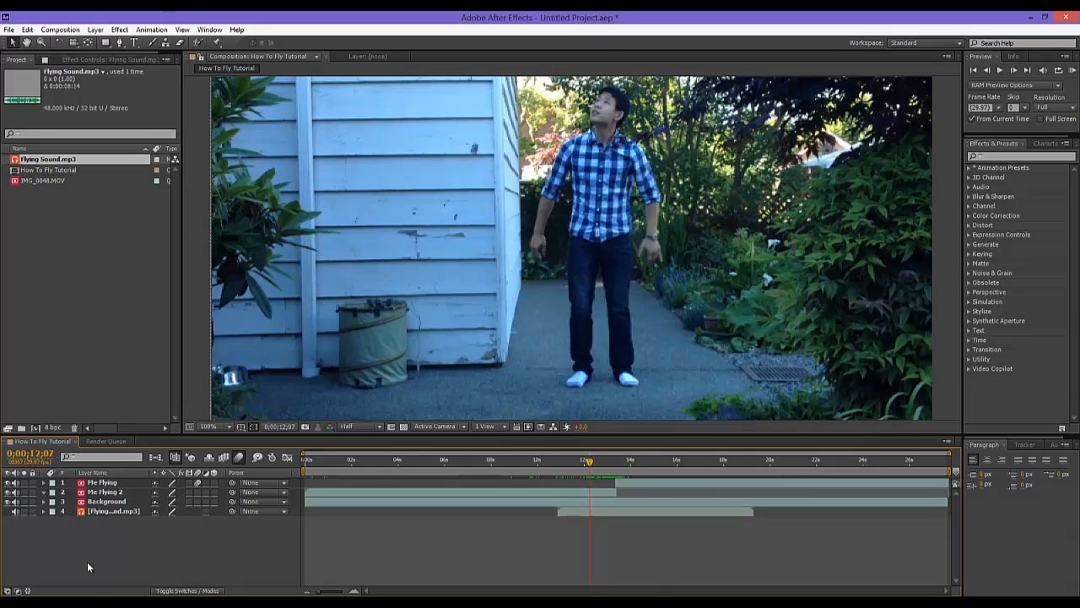
{"action": "right_click", "coordinate": [115, 543]}
{"action": "left_click", "coordinate": [70, 547]}
{"action": "right_click", "coordinate": [104, 546]}
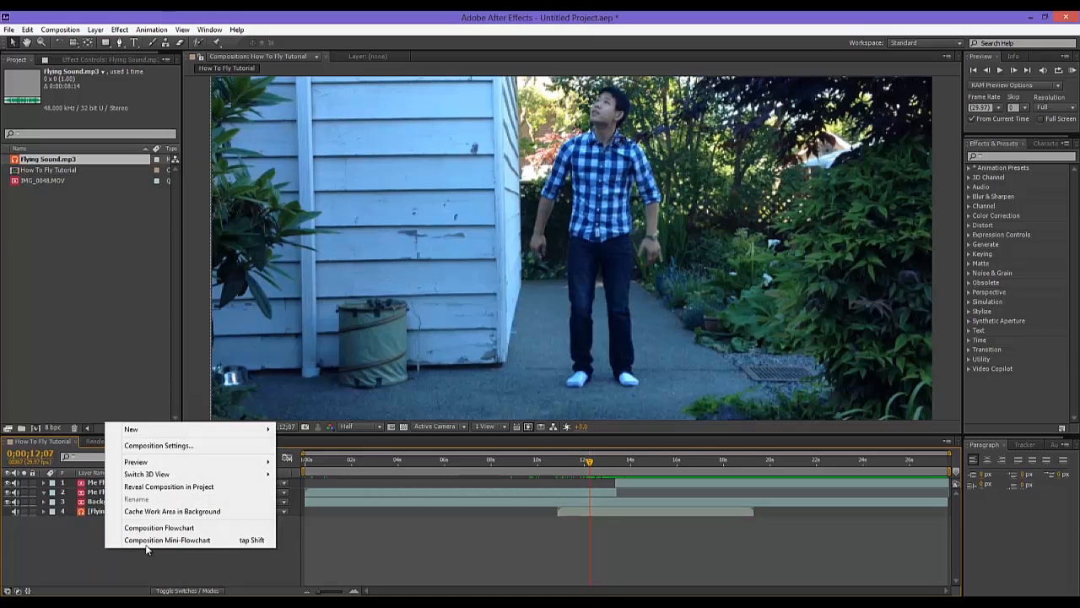
{"action": "mouse_move", "coordinate": [189, 430]}
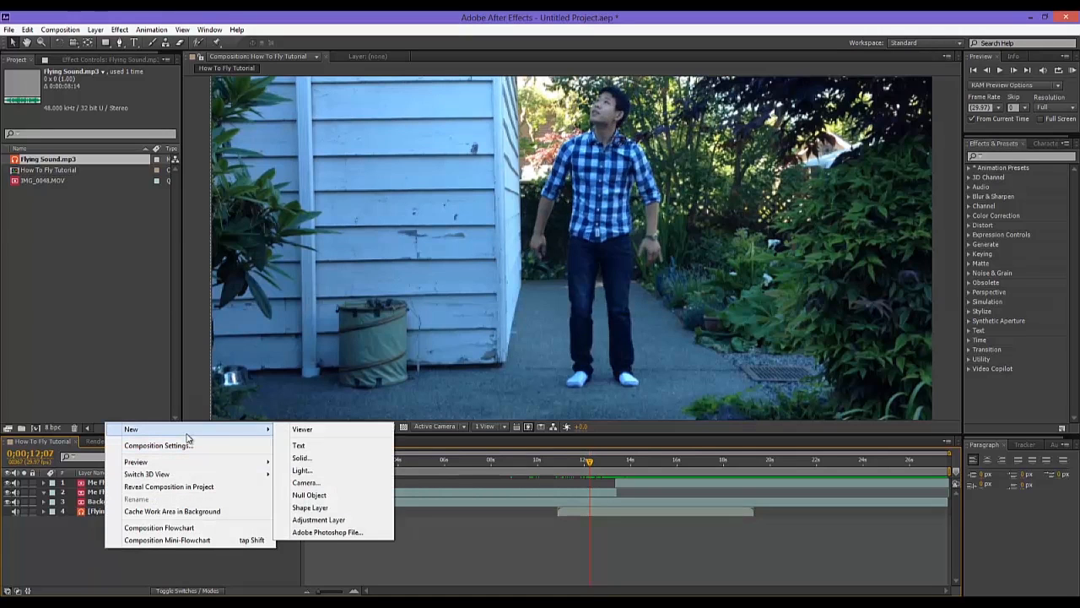
{"action": "left_click", "coordinate": [336, 524]}
Find the CC Rainfall effect by searching for "cc rain" and apply it to the adjustment layer
{"action": "left_click", "coordinate": [1015, 156]}
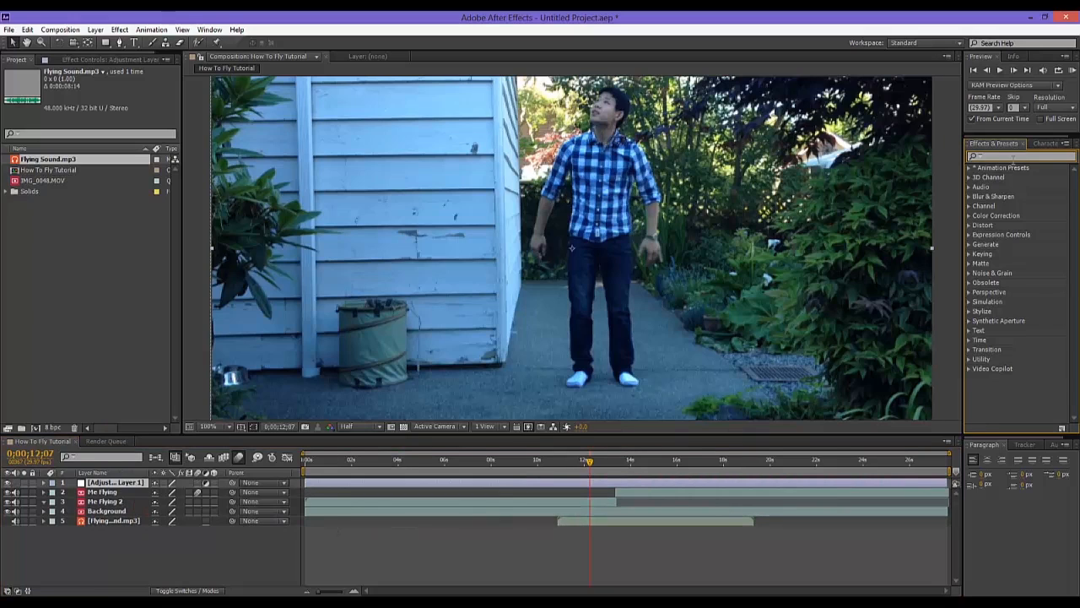
{"action": "type", "text": "cc"}
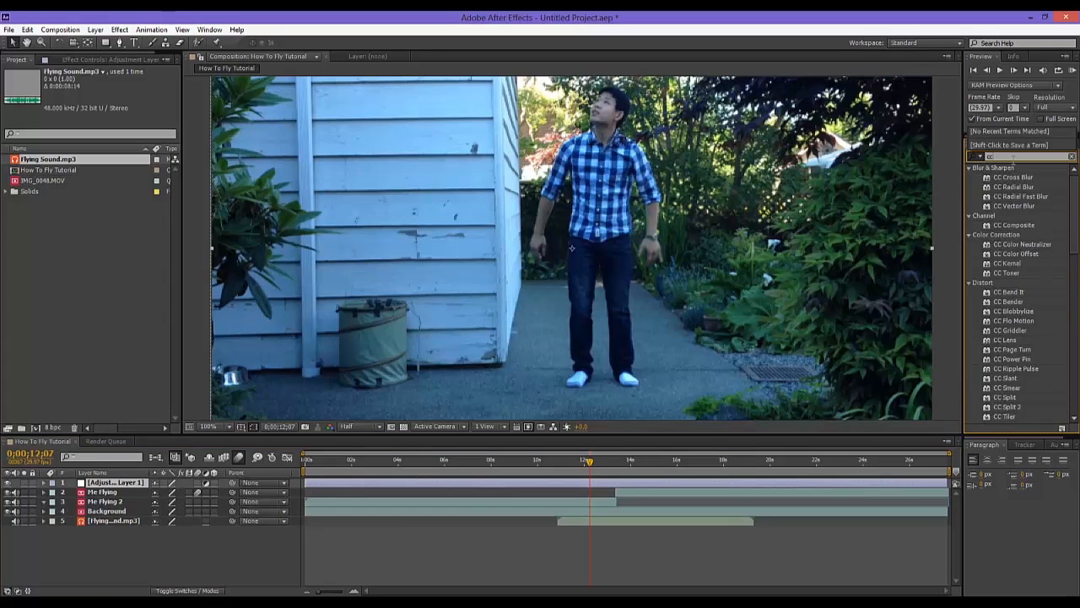
{"action": "type", "text": " rain"}
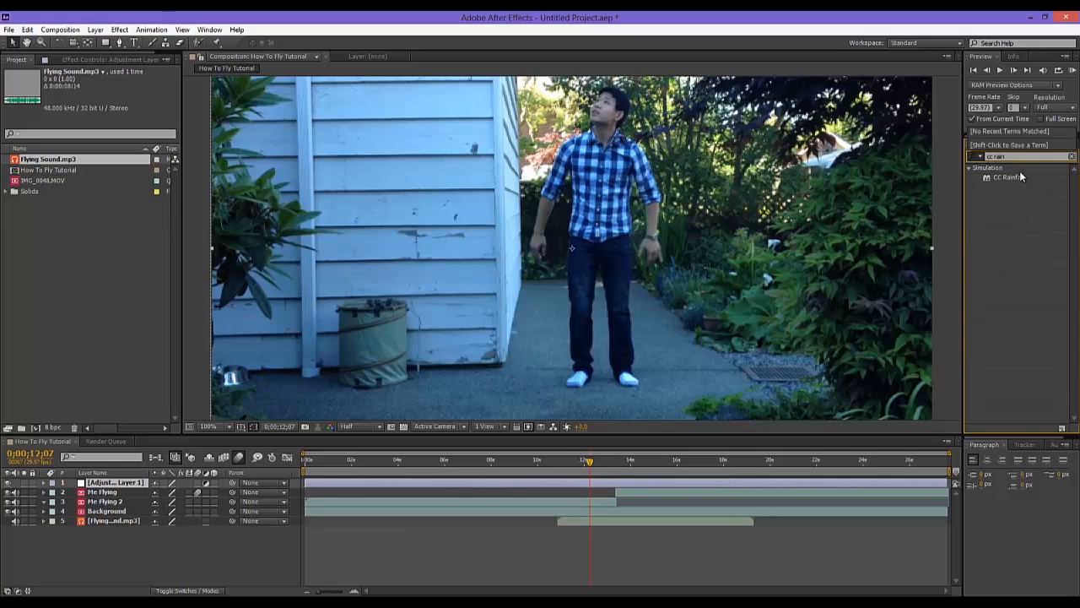
{"action": "left_click", "coordinate": [1021, 176]}
{"action": "left_click_drag", "start_coordinate": [937, 225], "coordinate": [141, 482]}
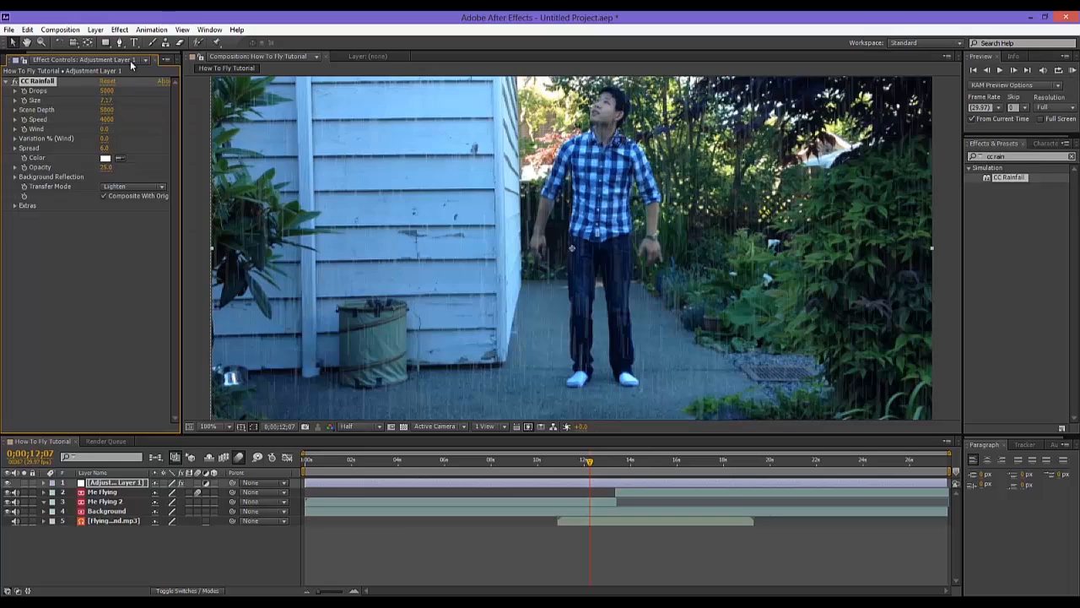
Set CC Rainfall's Speed to 5300 and check the rain at 0;00;04;15
{"action": "left_click", "coordinate": [120, 30]}
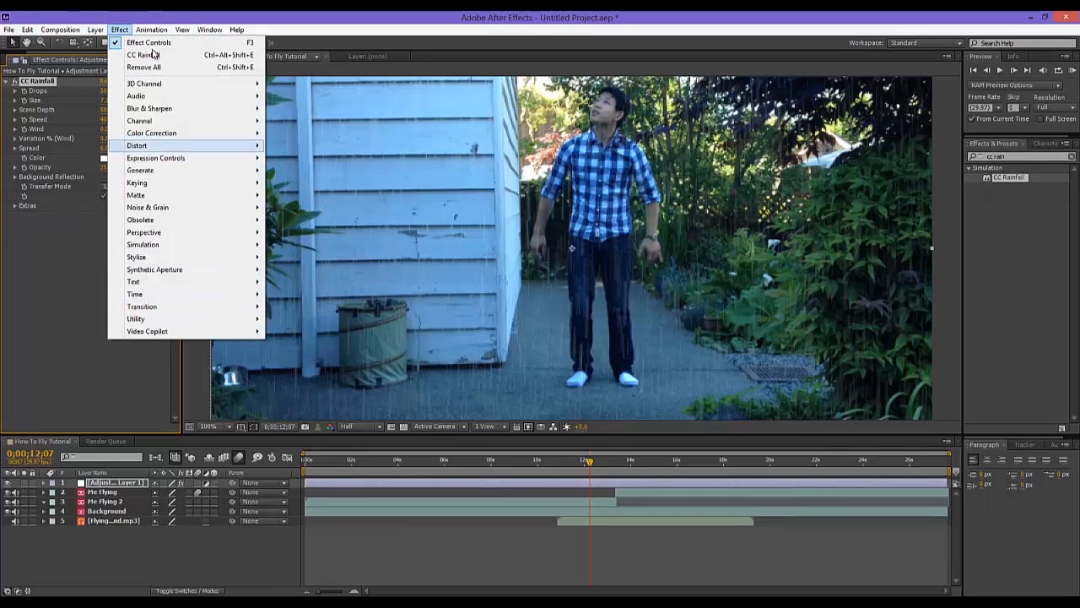
{"action": "left_click", "coordinate": [115, 32]}
{"action": "left_click_drag", "start_coordinate": [104, 122], "coordinate": [114, 123]}
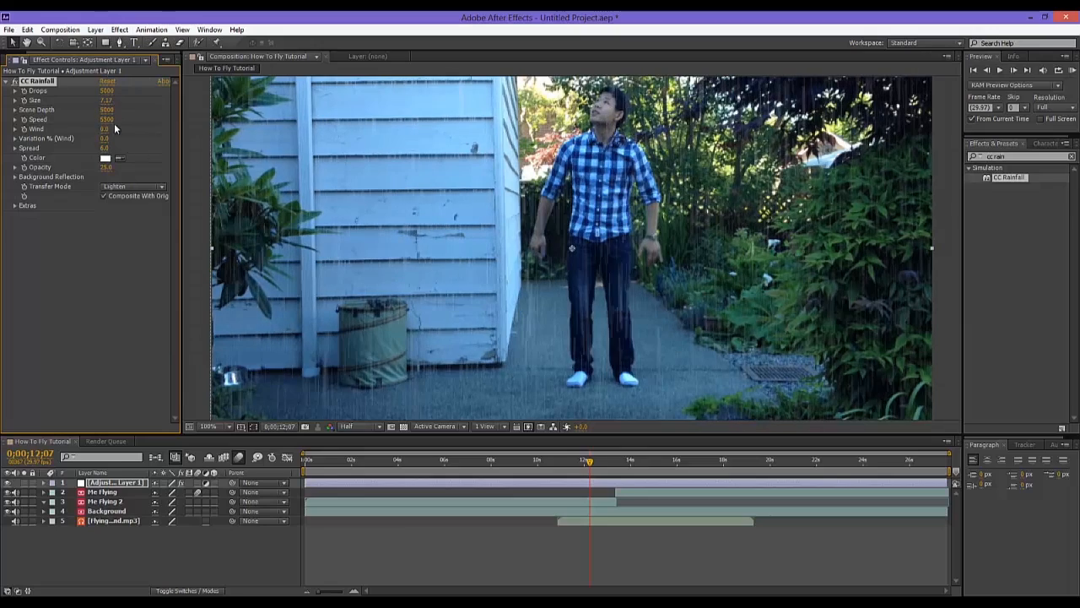
{"action": "left_click_drag", "start_coordinate": [598, 465], "coordinate": [409, 475]}
{"action": "left_click", "coordinate": [82, 582]}
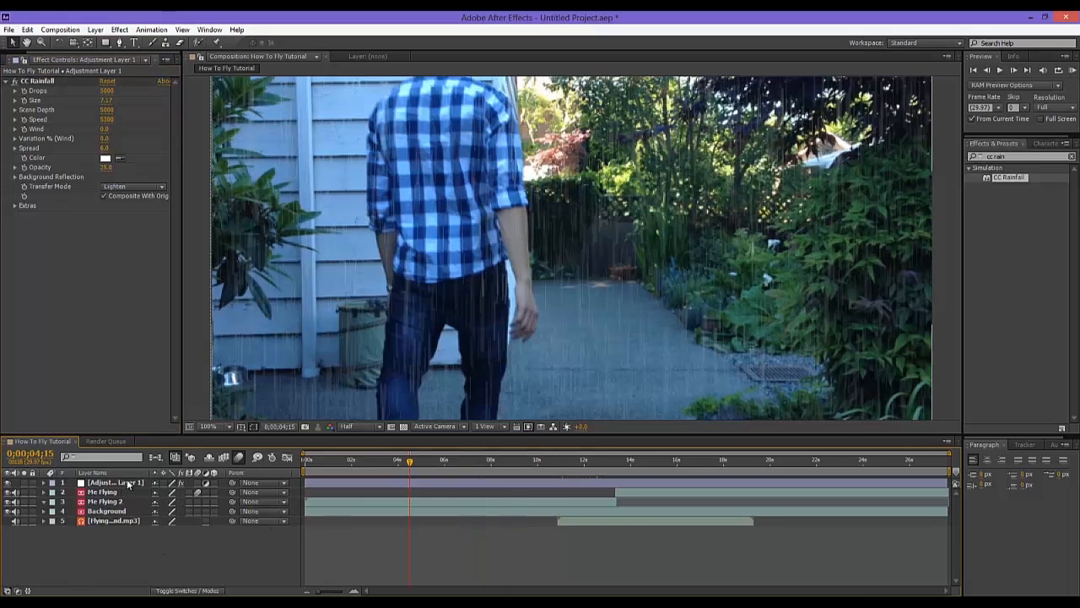
Apply the Curves effect to the adjustment layer, shape its RGB curve into a contrast-boosting S, and check the frame at 0;00;06;15
{"action": "left_click", "coordinate": [126, 481]}
{"action": "left_click", "coordinate": [1011, 177]}
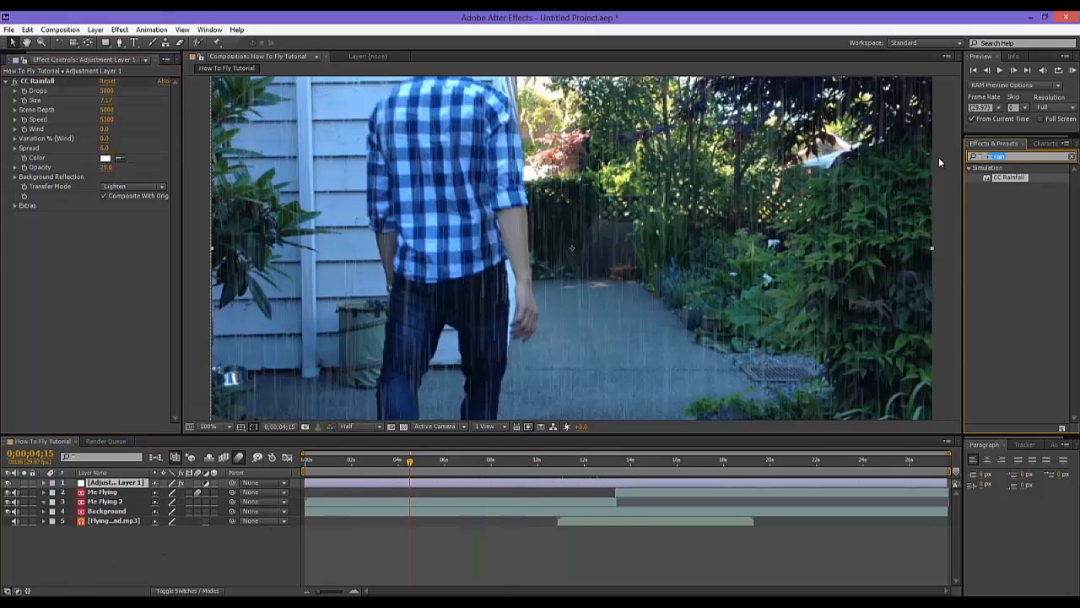
{"action": "key", "text": "BackSpace"}
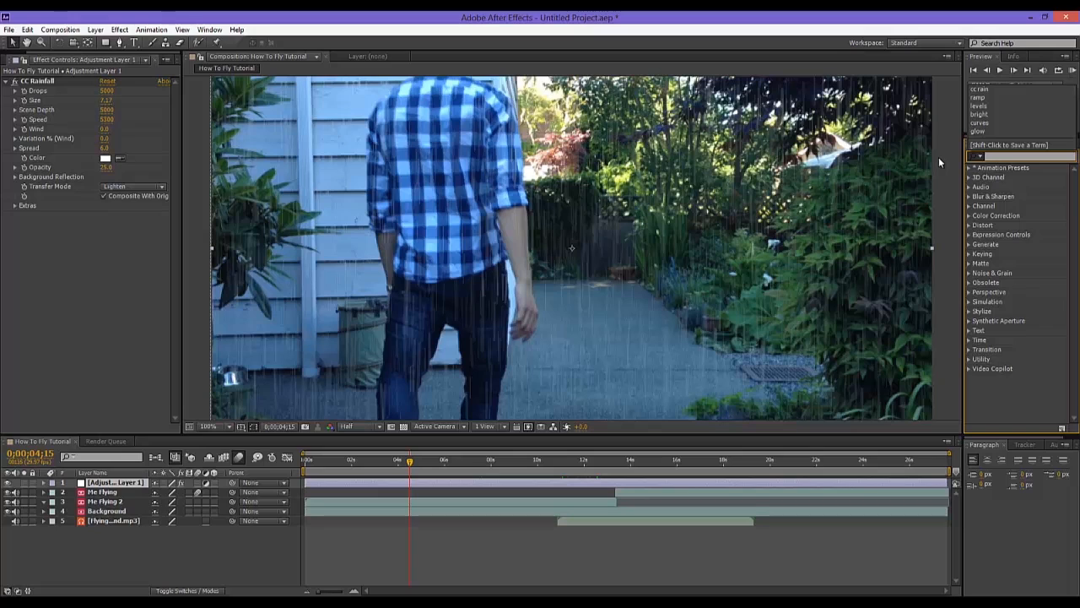
{"action": "type", "text": "curves"}
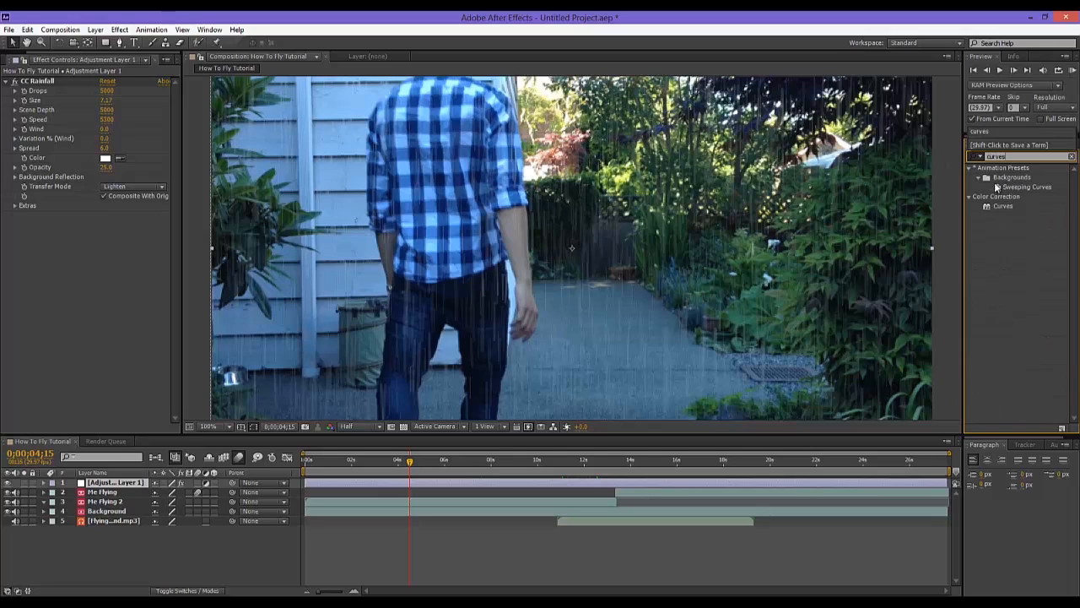
{"action": "left_click_drag", "start_coordinate": [1008, 206], "coordinate": [52, 314]}
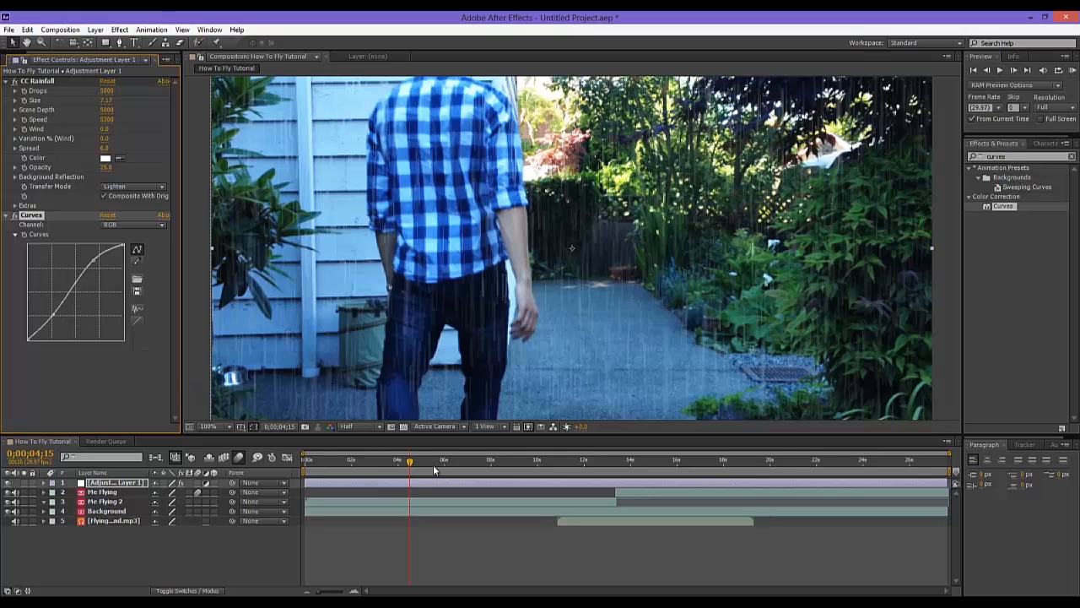
{"action": "left_click_drag", "start_coordinate": [411, 464], "coordinate": [458, 465]}
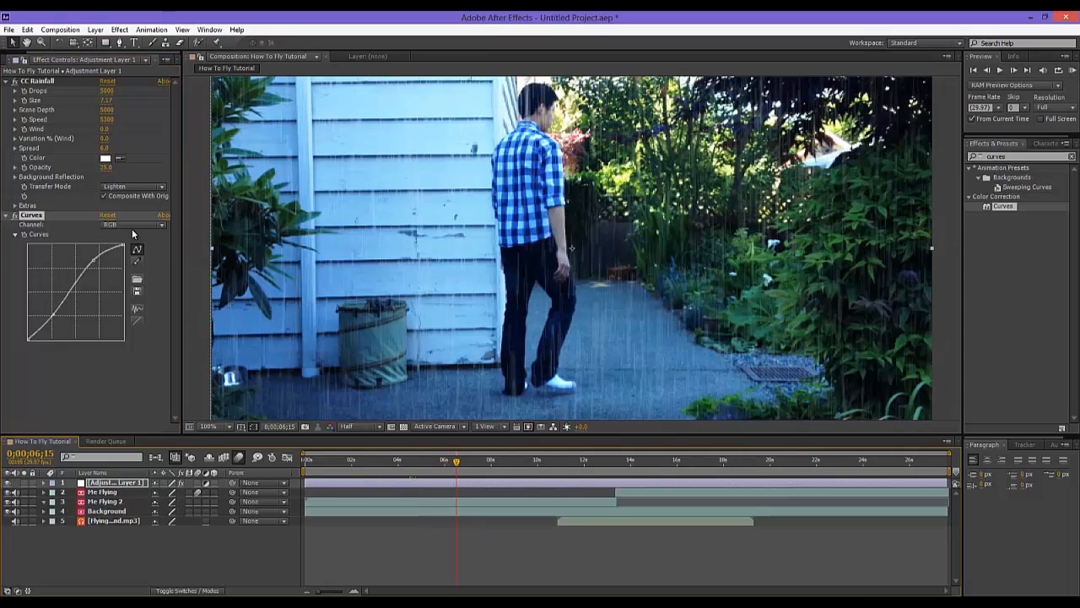
Adjust the Green channel in Curves and bend the Blue channel's curve slightly downward
{"action": "left_click", "coordinate": [133, 225]}
{"action": "left_click", "coordinate": [135, 261]}
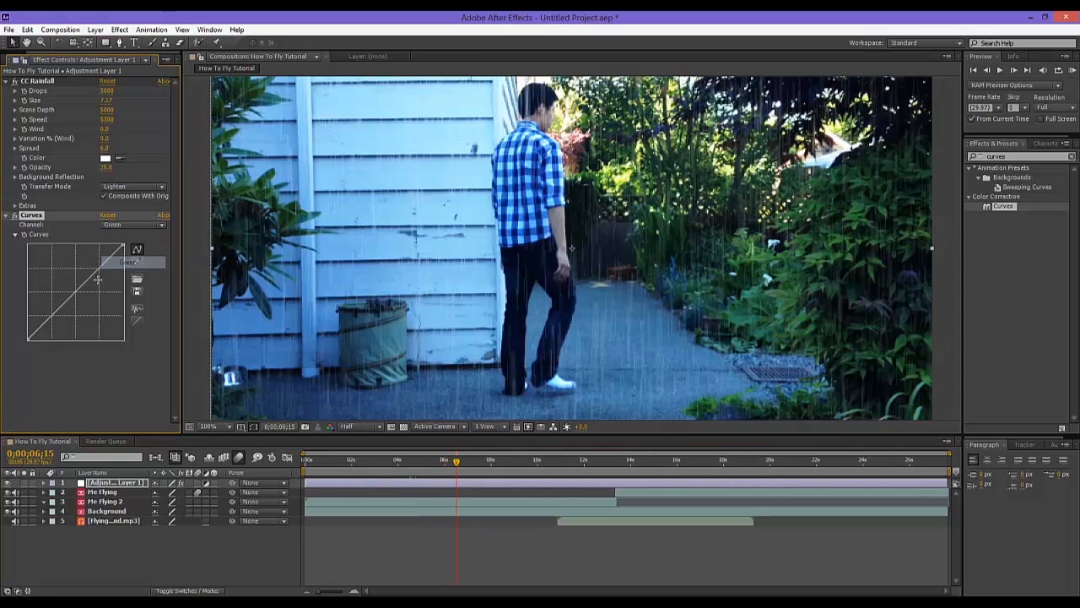
{"action": "left_click_drag", "start_coordinate": [99, 272], "coordinate": [85, 313]}
{"action": "left_click", "coordinate": [122, 226]}
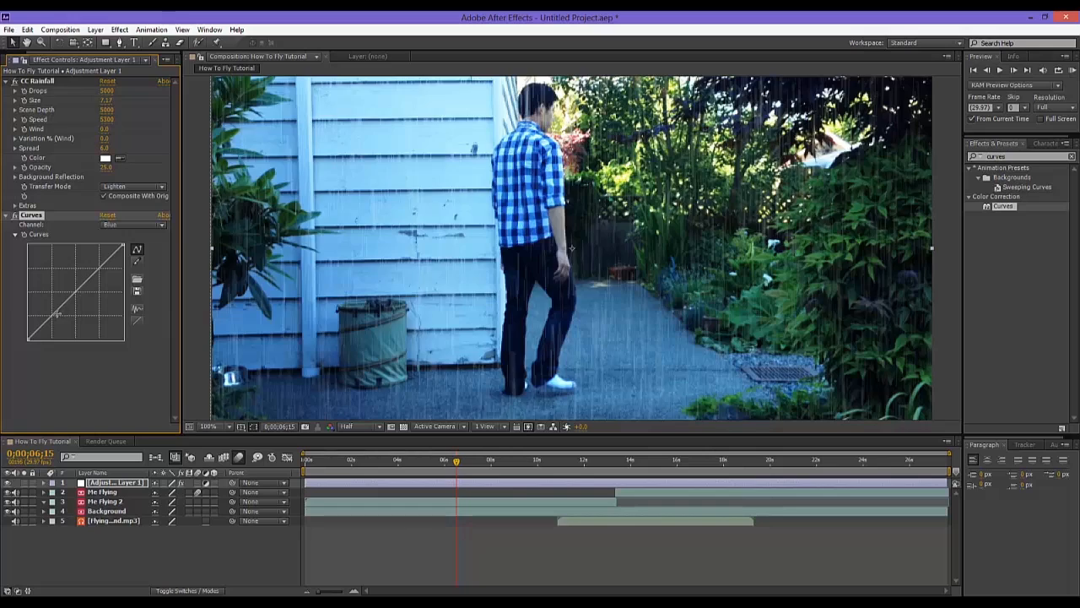
{"action": "left_click_drag", "start_coordinate": [58, 314], "coordinate": [79, 323]}
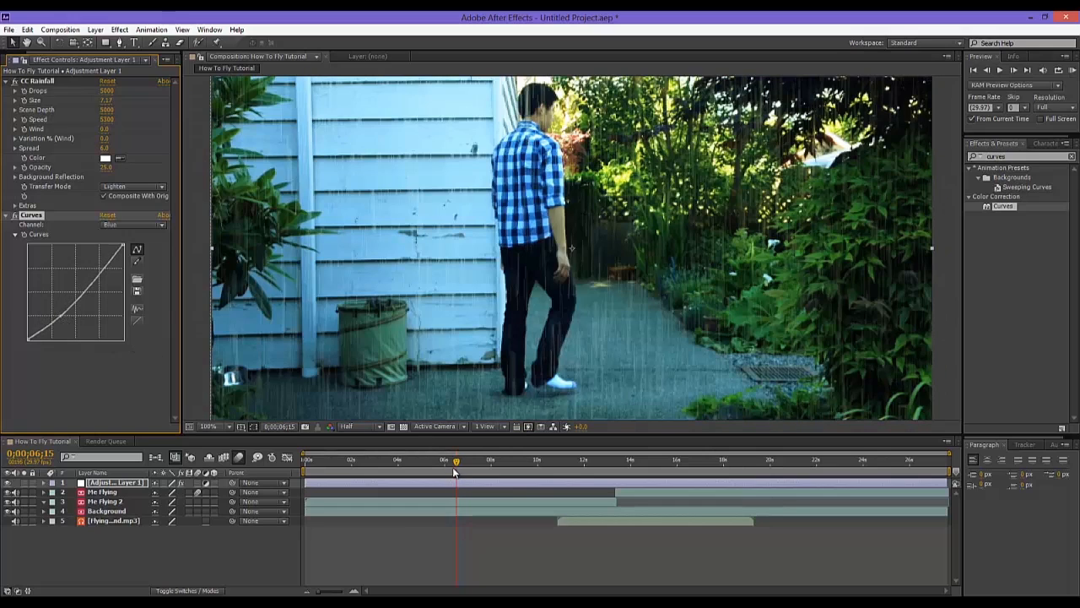
Bend the Alpha channel's curve downward in Curves and RAM-preview the composition from 0;00;00;07
{"action": "left_click_drag", "start_coordinate": [457, 471], "coordinate": [377, 471]}
{"action": "left_click", "coordinate": [118, 225]}
{"action": "left_click", "coordinate": [127, 287]}
{"action": "left_click_drag", "start_coordinate": [76, 300], "coordinate": [90, 306]}
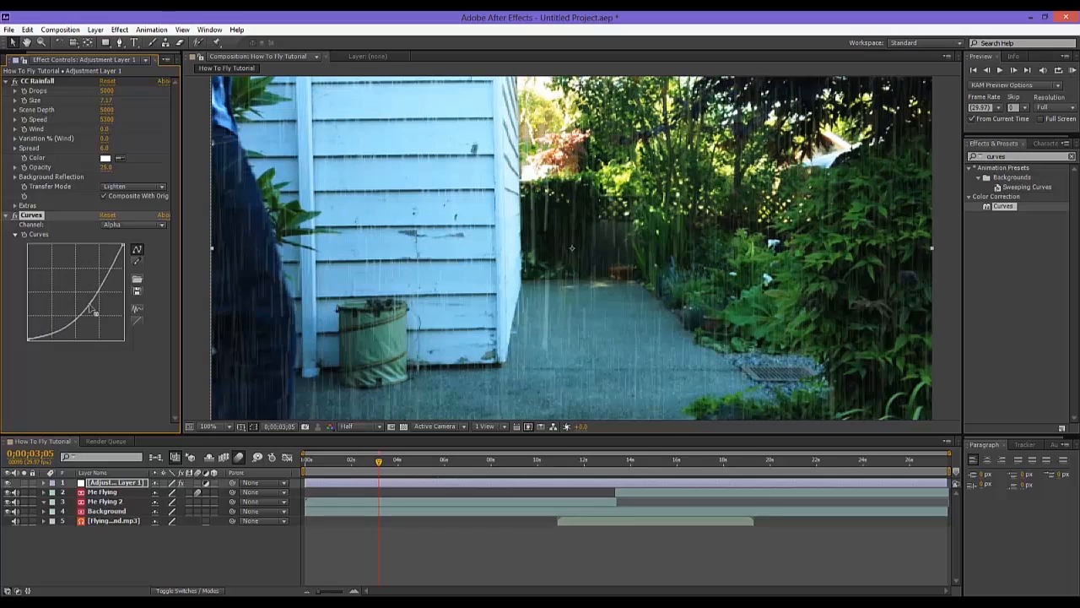
{"action": "left_click_drag", "start_coordinate": [378, 470], "coordinate": [311, 471]}
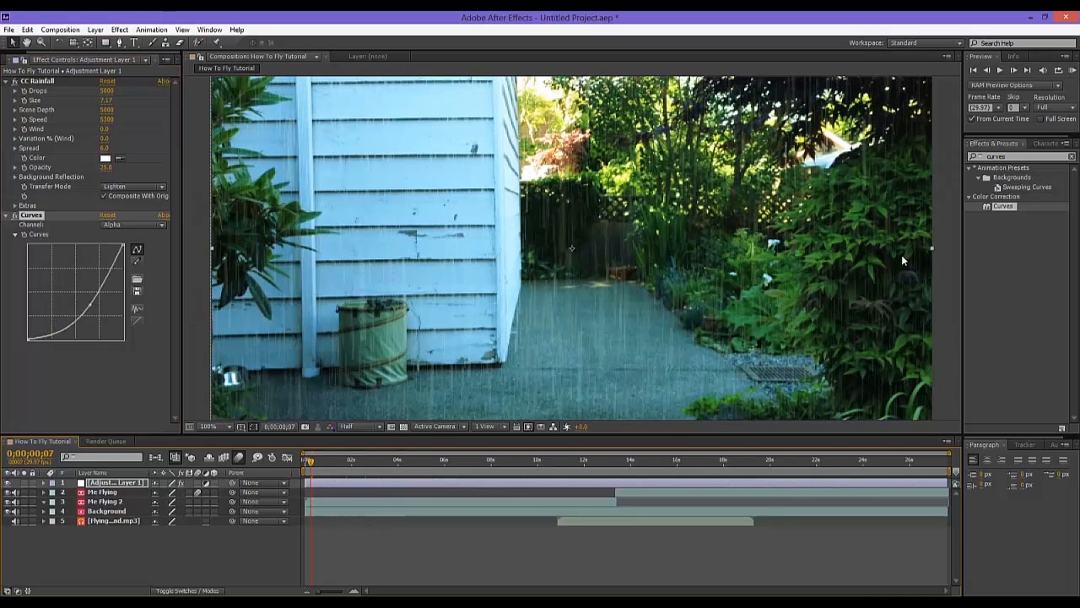
{"action": "left_click", "coordinate": [1072, 73]}
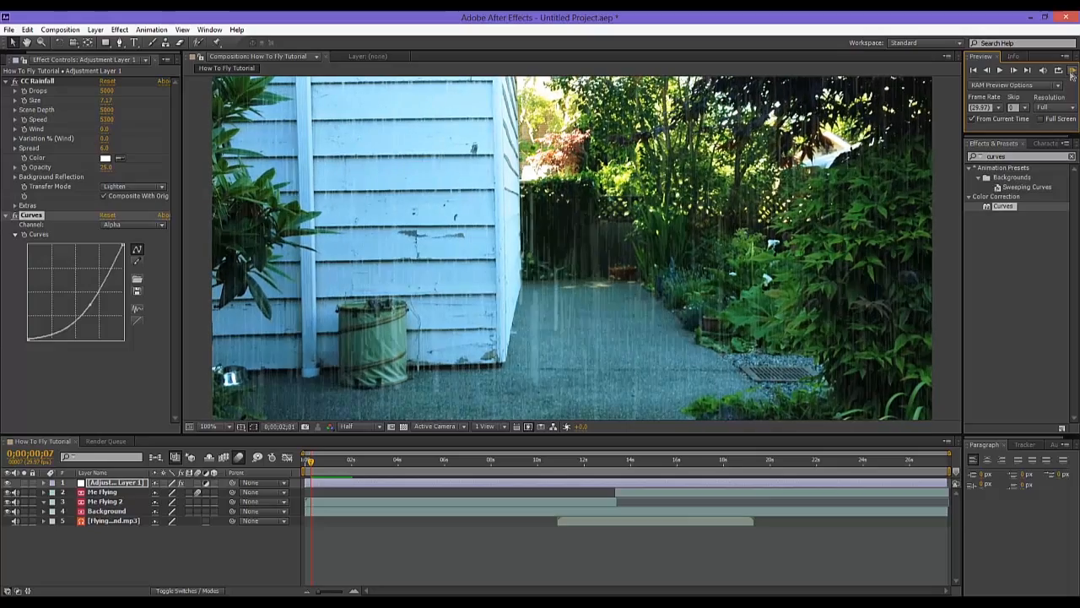
Create a white 1280 x 720 px solid named Burst with the current time at 0;00;13;06
{"action": "left_click", "coordinate": [568, 460]}
{"action": "left_click_drag", "start_coordinate": [585, 464], "coordinate": [612, 472]}
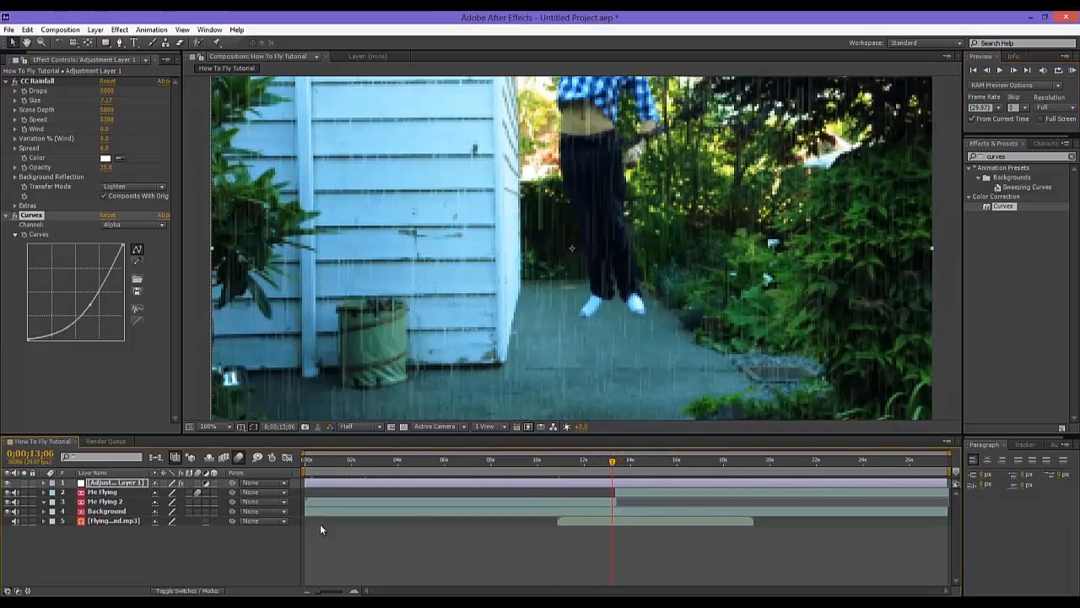
{"action": "right_click", "coordinate": [131, 544]}
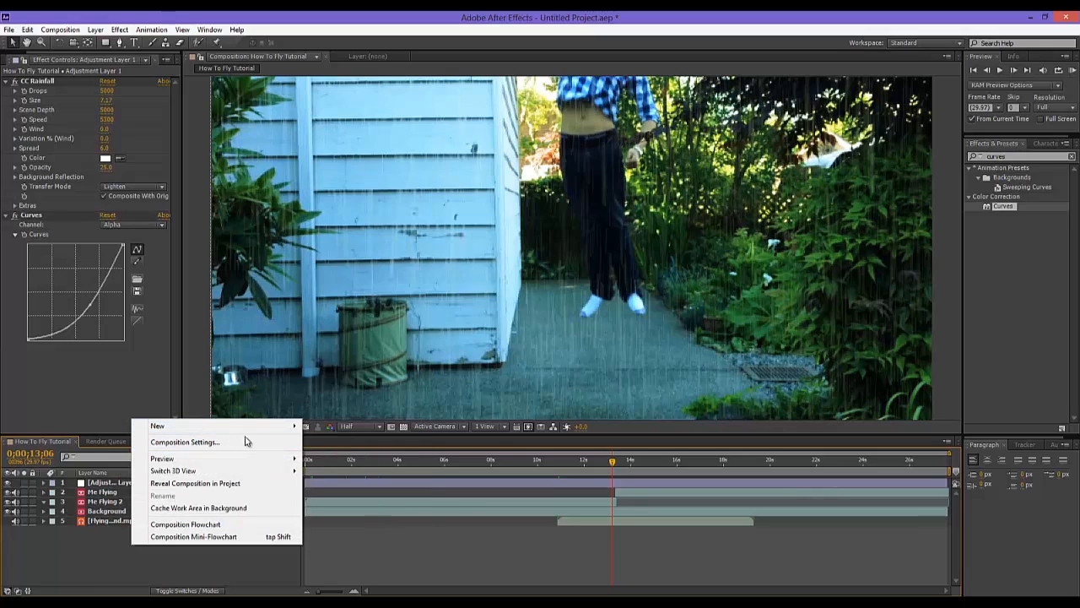
{"action": "mouse_move", "coordinate": [293, 427]}
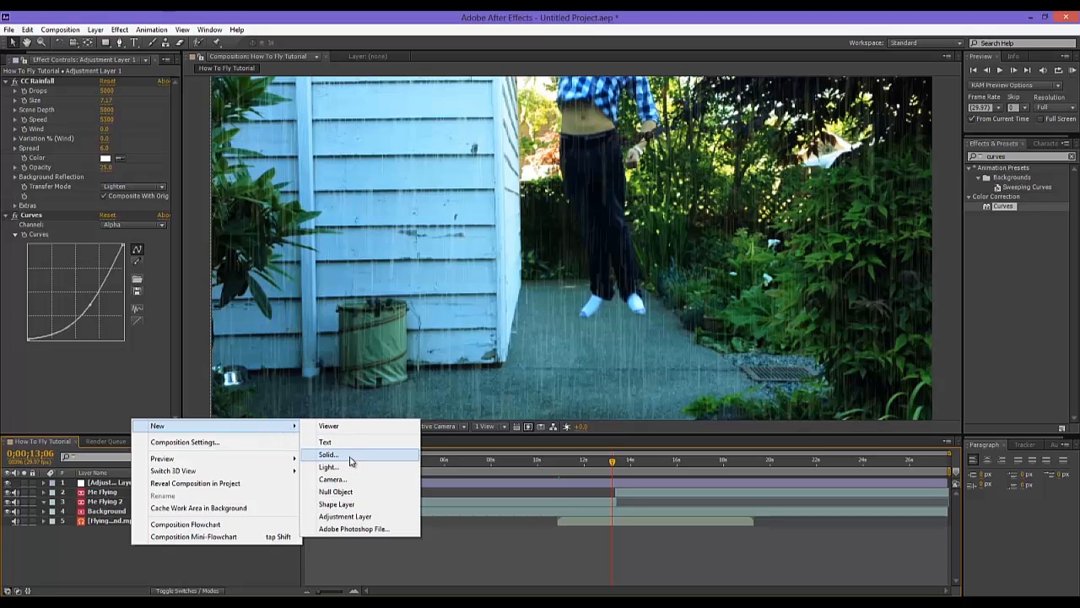
{"action": "left_click", "coordinate": [350, 456]}
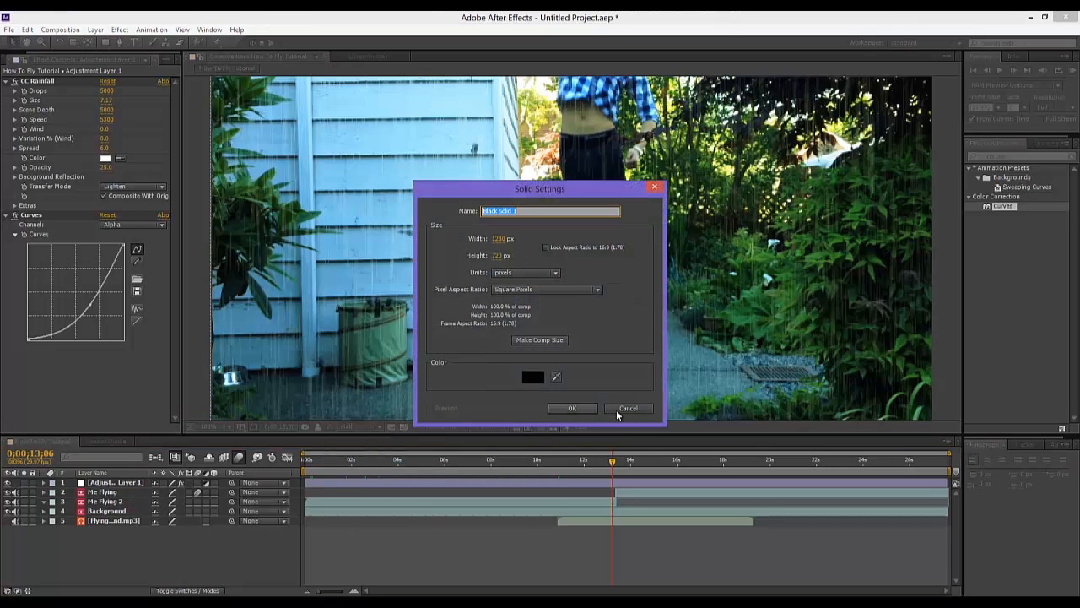
{"action": "key", "text": "BackSpace"}
{"action": "type", "text": "Burst"}
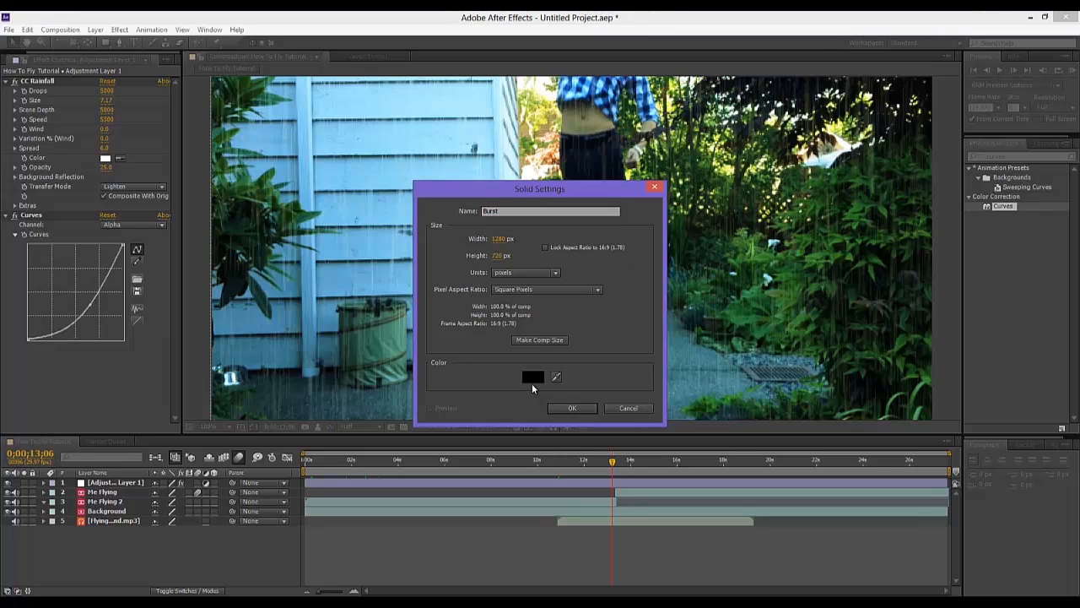
{"action": "left_click", "coordinate": [533, 379]}
{"action": "left_click_drag", "start_coordinate": [430, 252], "coordinate": [406, 240]}
{"action": "left_click", "coordinate": [667, 241]}
{"action": "left_click", "coordinate": [589, 413]}
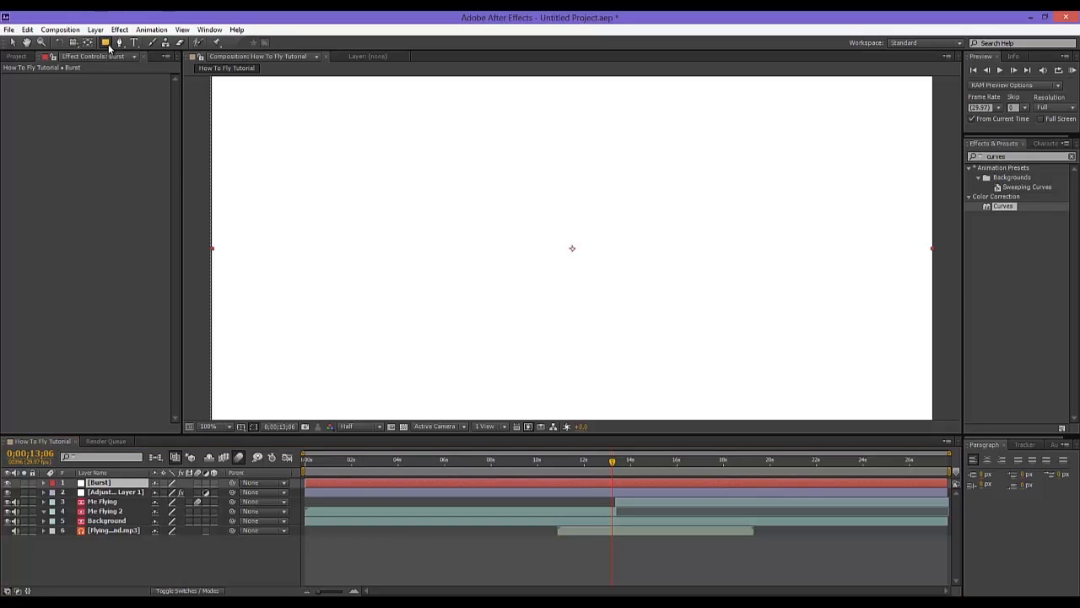
Choose the Ellipse tool and turn the Burst layer into a 3D layer
{"action": "left_click_drag", "start_coordinate": [109, 48], "coordinate": [138, 70]}
{"action": "left_click", "coordinate": [215, 483]}
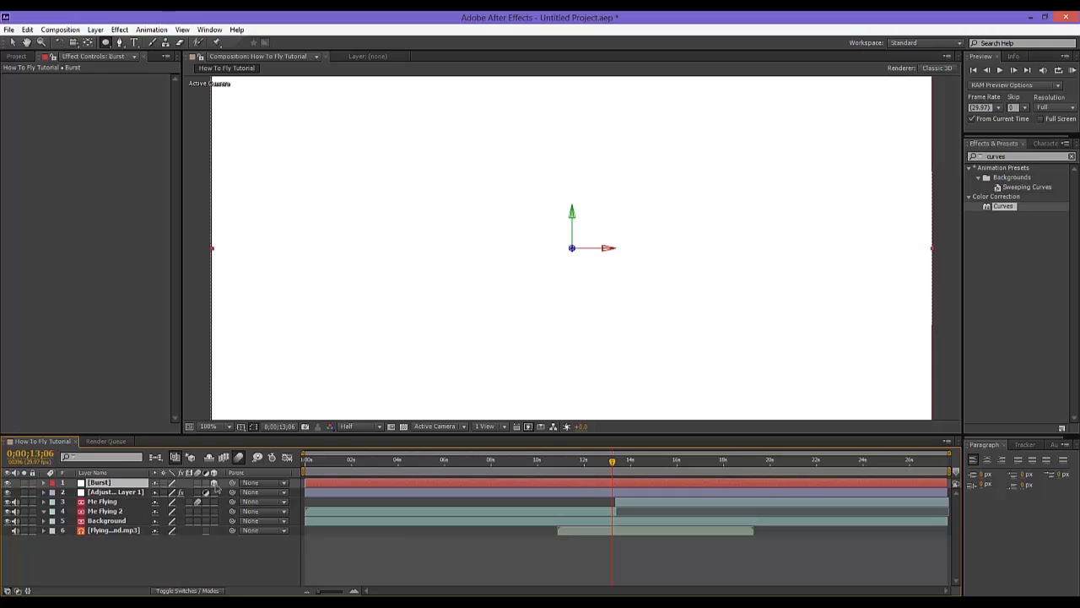
{"action": "left_click", "coordinate": [172, 591]}
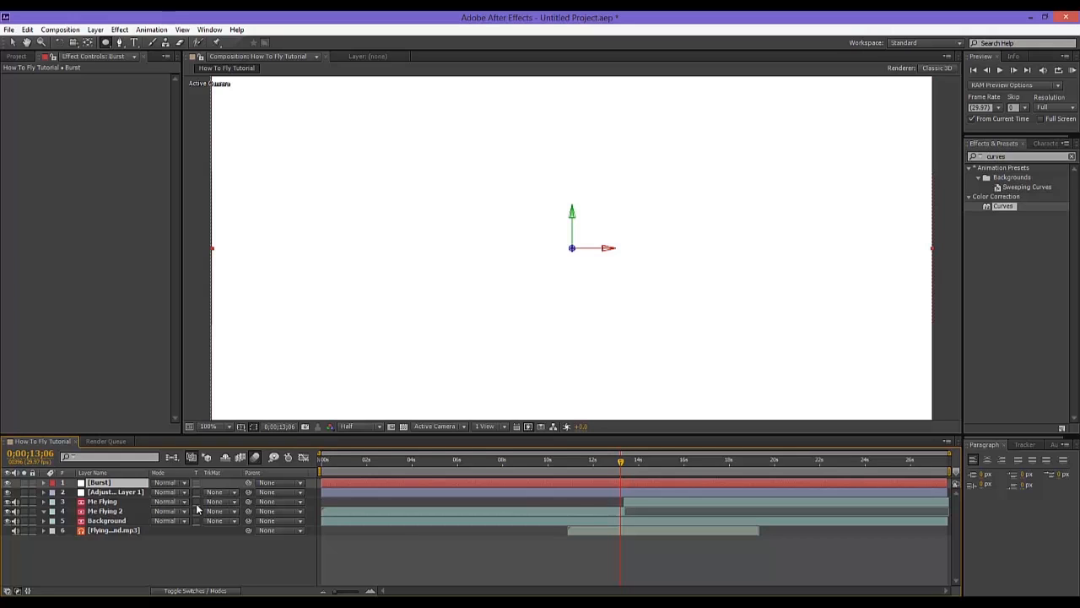
{"action": "left_click", "coordinate": [185, 591]}
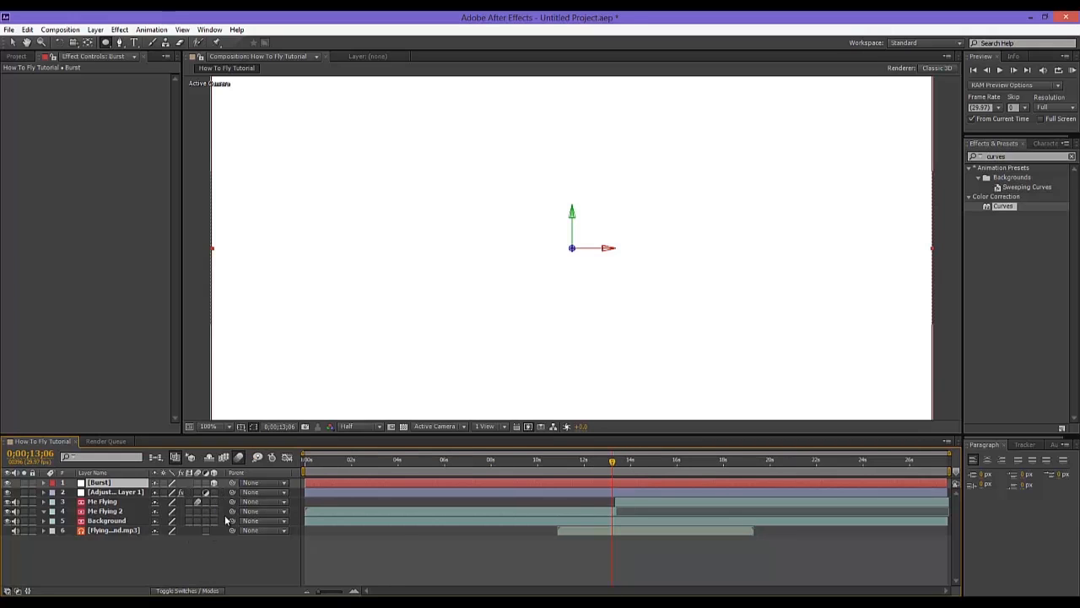
{"action": "left_click", "coordinate": [187, 591]}
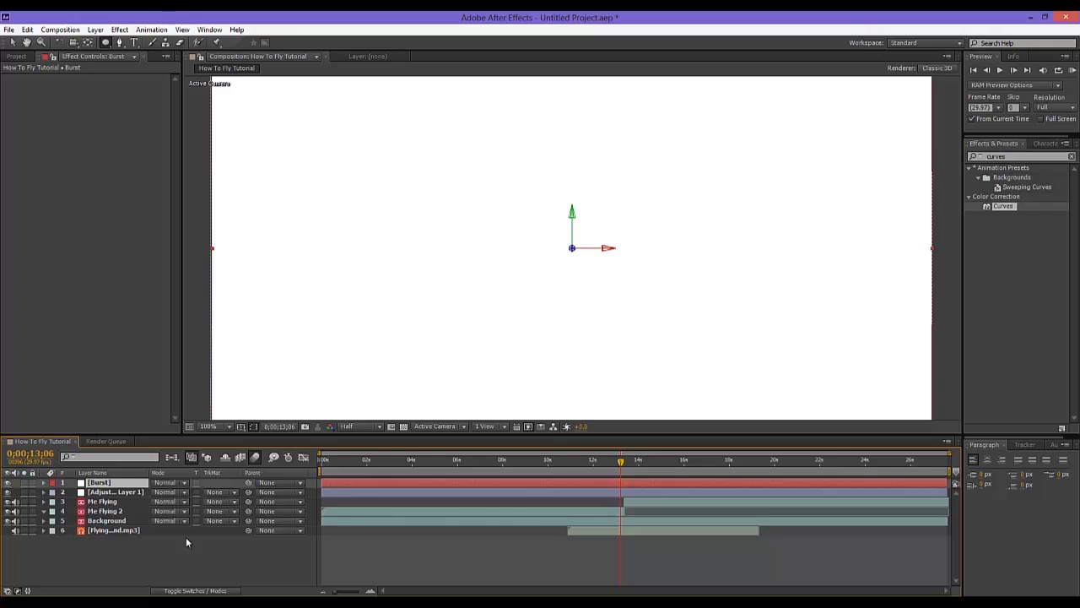
{"action": "left_click", "coordinate": [178, 590]}
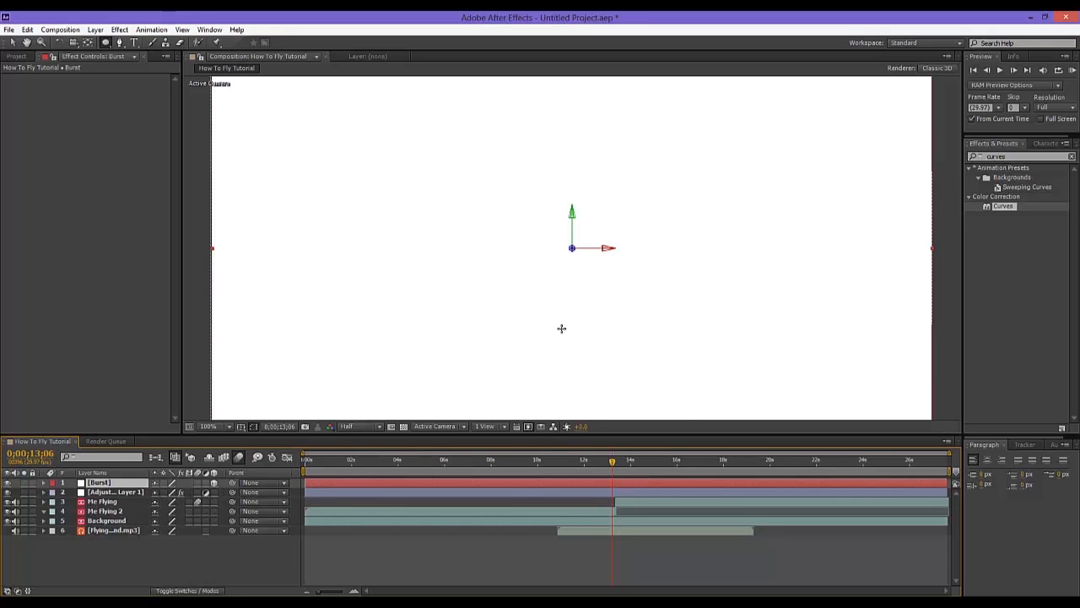
Hide Burst while drawing an elliptical mask on it around the man's feet, and show it again at 0;00;11;28
{"action": "scroll", "coordinate": [566, 320], "scroll_direction": "down", "scroll_amount": 2}
{"action": "scroll", "coordinate": [591, 257], "scroll_direction": "up", "scroll_amount": 2}
{"action": "scroll", "coordinate": [586, 258], "scroll_direction": "down", "scroll_amount": 2}
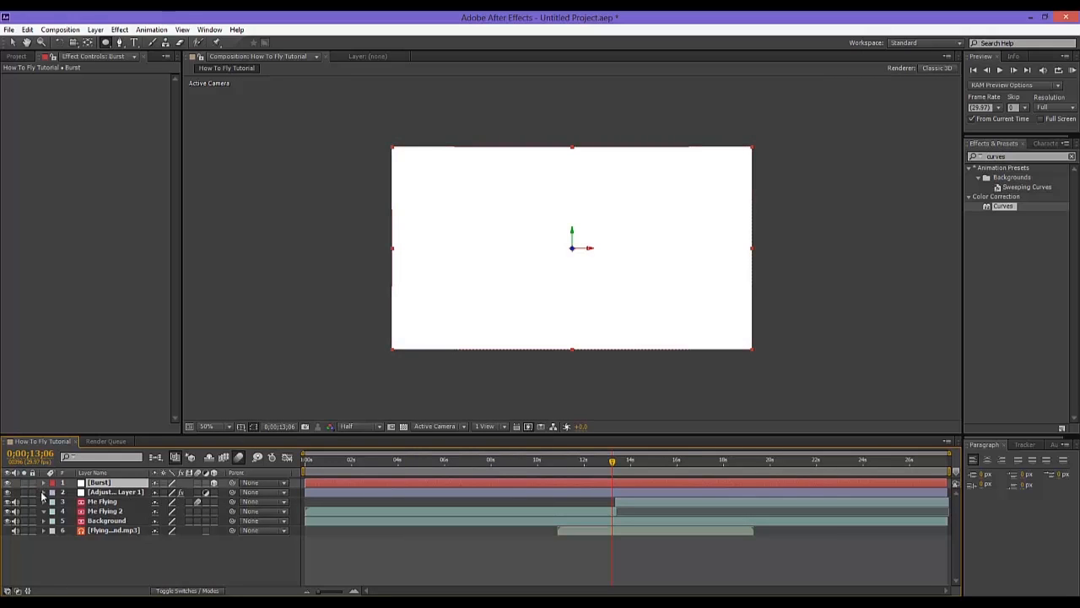
{"action": "left_click", "coordinate": [8, 483]}
{"action": "scroll", "coordinate": [509, 341], "scroll_direction": "up", "scroll_amount": 2}
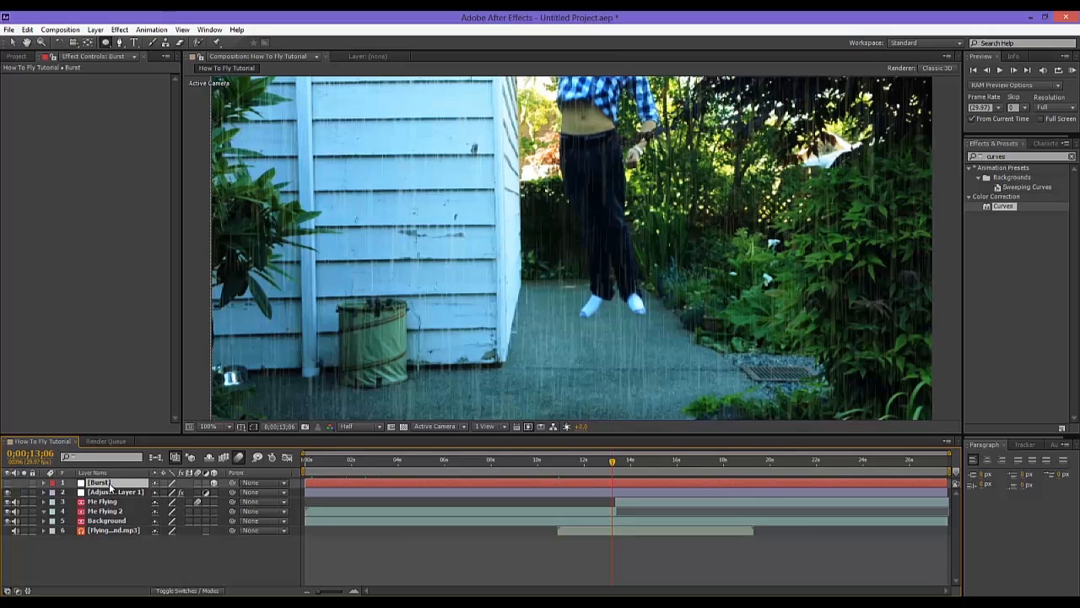
{"action": "left_click_drag", "start_coordinate": [532, 340], "coordinate": [686, 404]}
{"action": "left_click", "coordinate": [584, 463]}
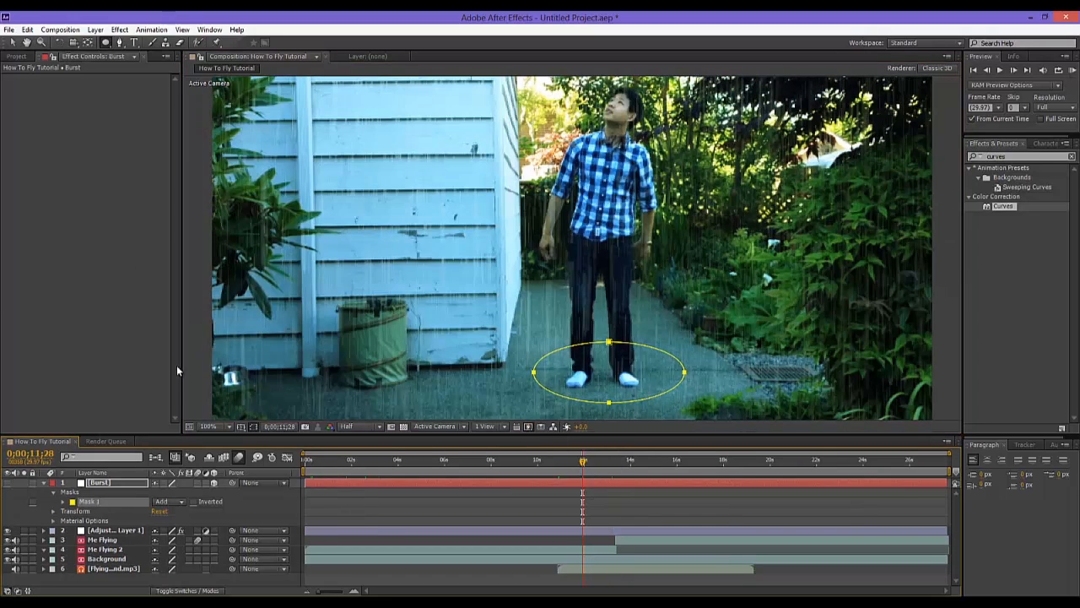
{"action": "left_click", "coordinate": [108, 484]}
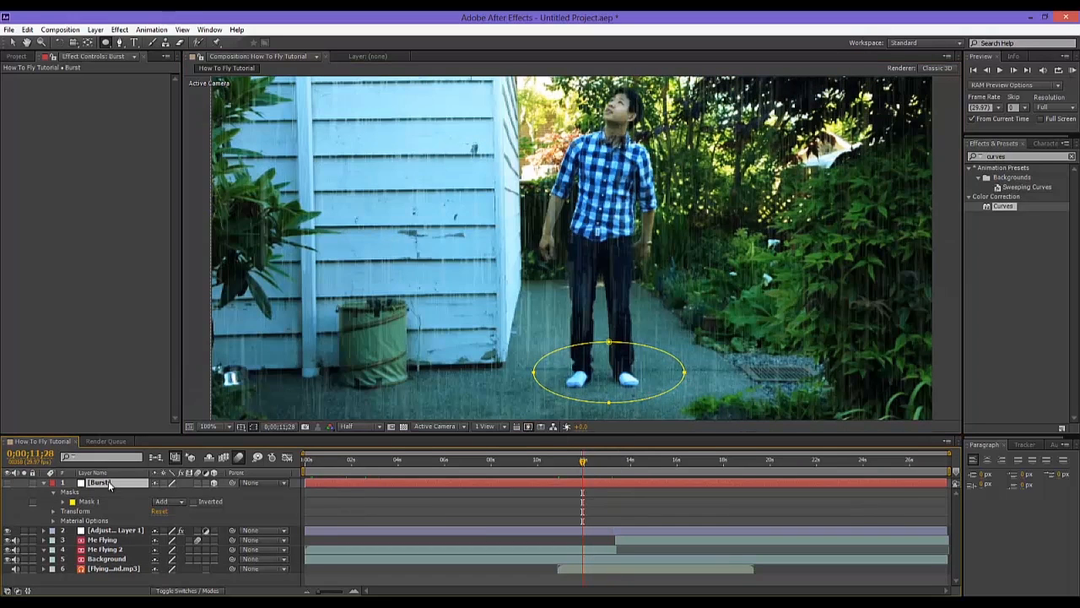
{"action": "left_click", "coordinate": [9, 483]}
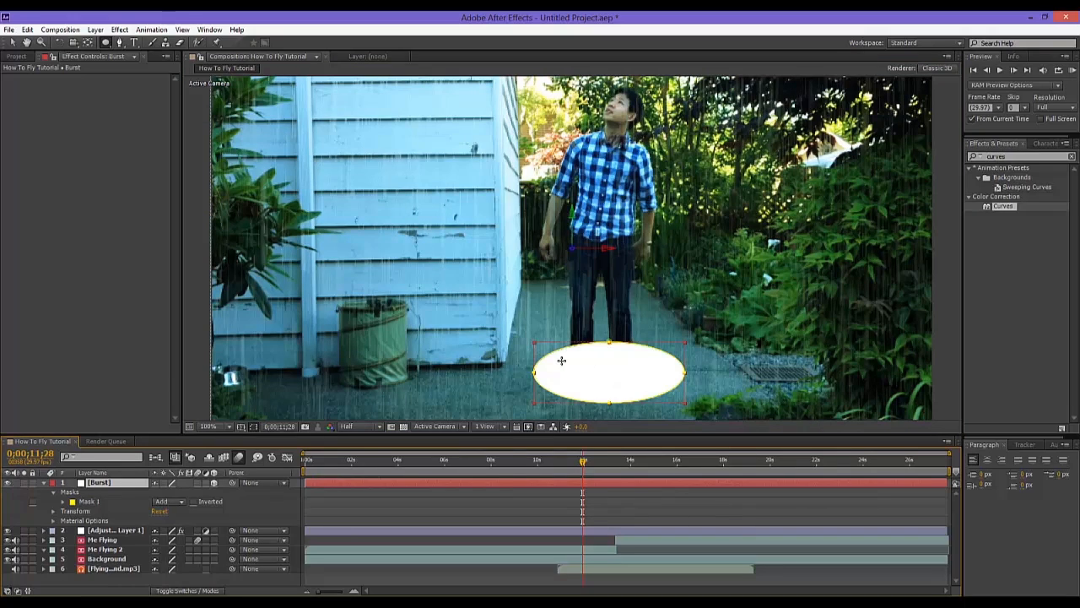
Draw a smaller elliptical mask inside the first one on Burst and set its mode to Subtract to form a ring
{"action": "left_click_drag", "start_coordinate": [555, 356], "coordinate": [666, 388]}
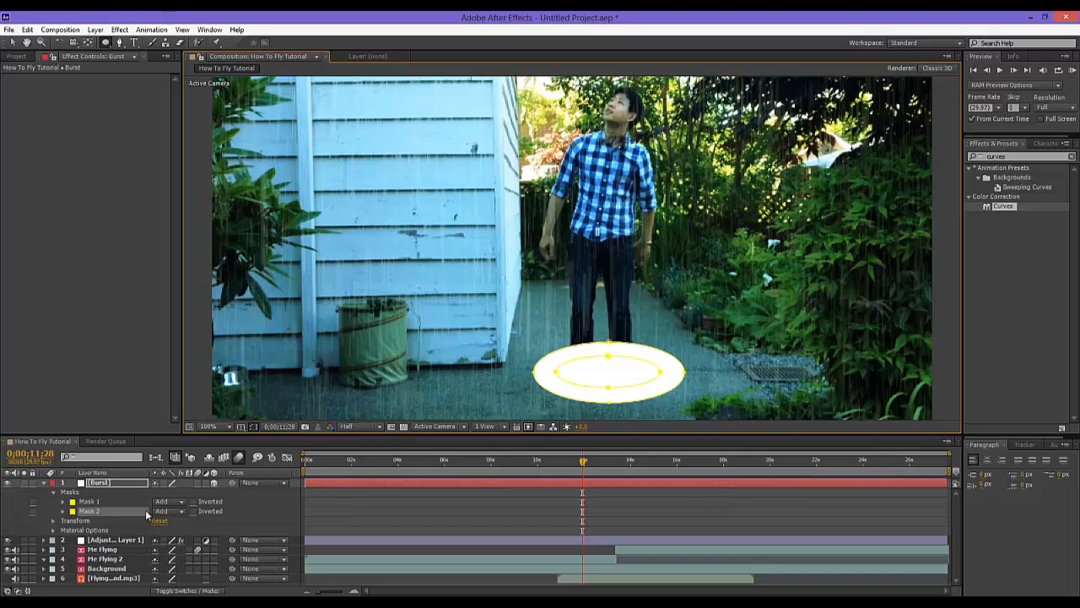
{"action": "left_click", "coordinate": [115, 512]}
{"action": "left_click", "coordinate": [168, 512]}
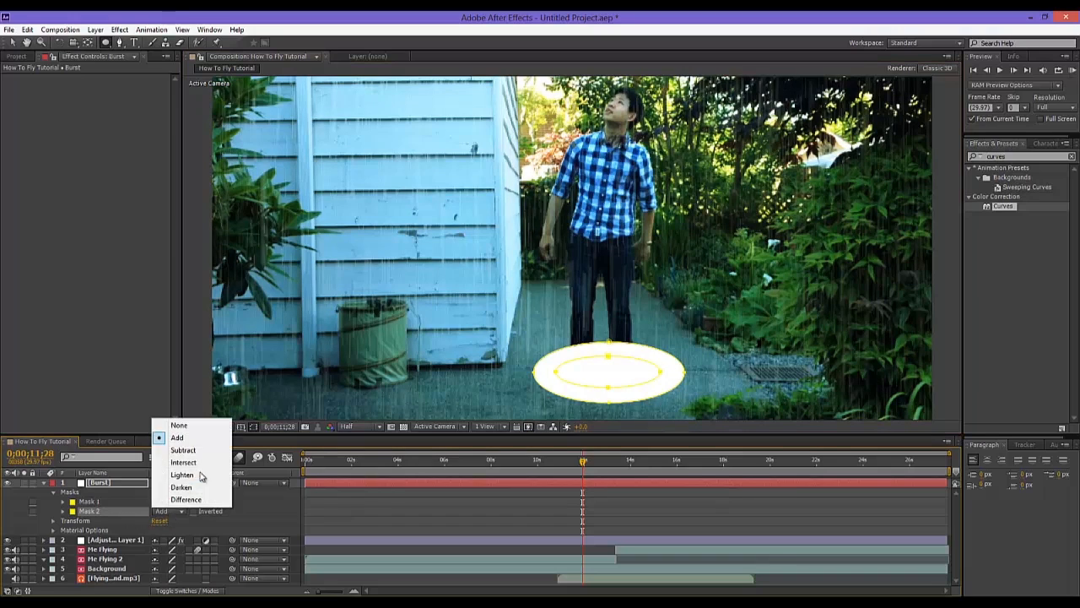
{"action": "left_click", "coordinate": [196, 449]}
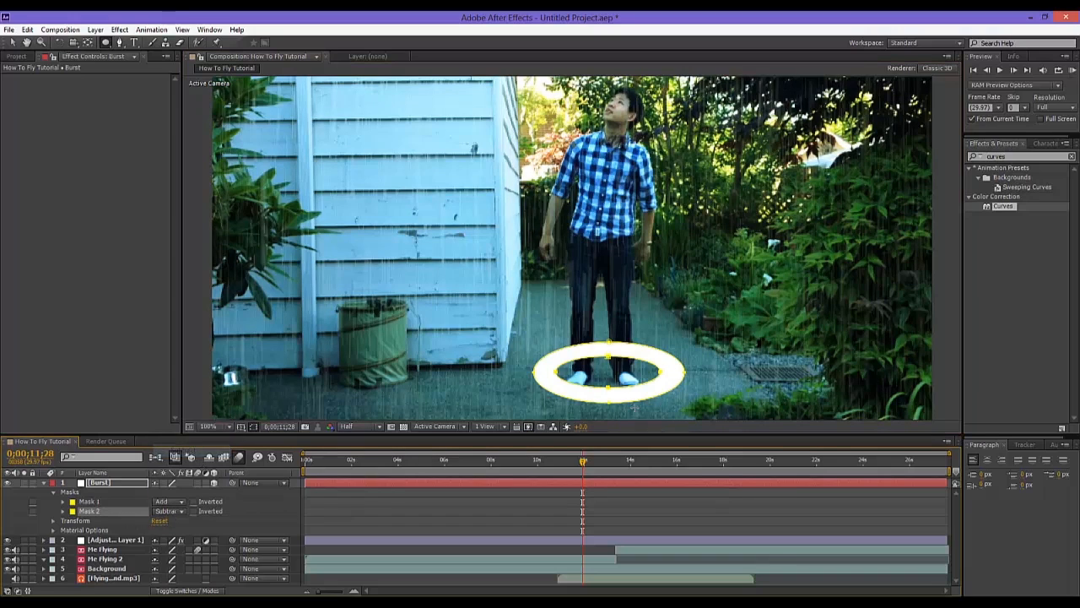
{"action": "left_click", "coordinate": [45, 483]}
{"action": "left_click", "coordinate": [108, 551]}
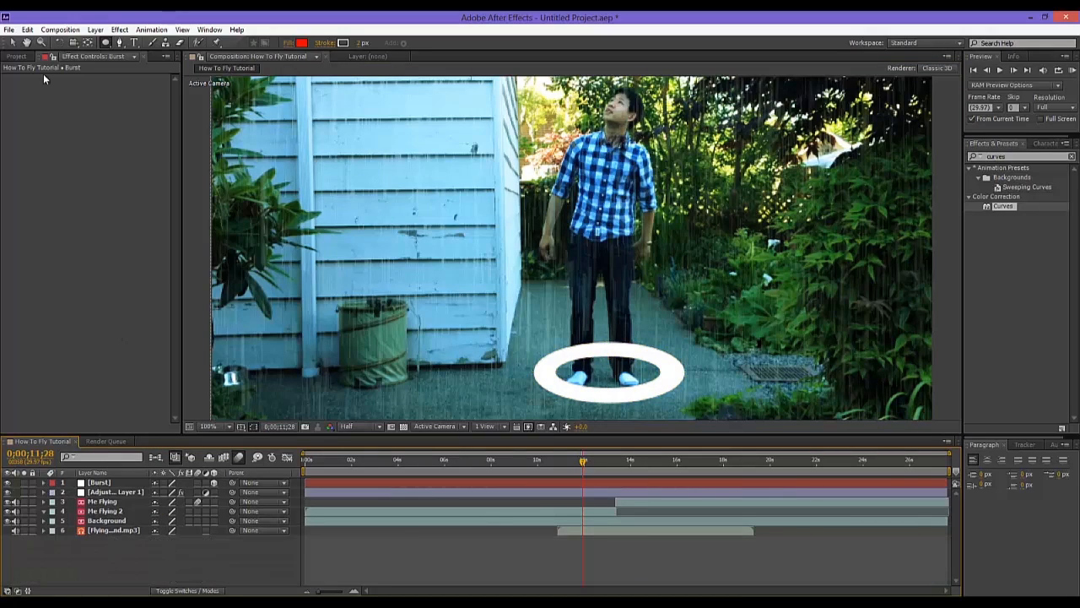
Set the Mask Feather of both Burst masks to 14 pixels
{"action": "left_click", "coordinate": [13, 42]}
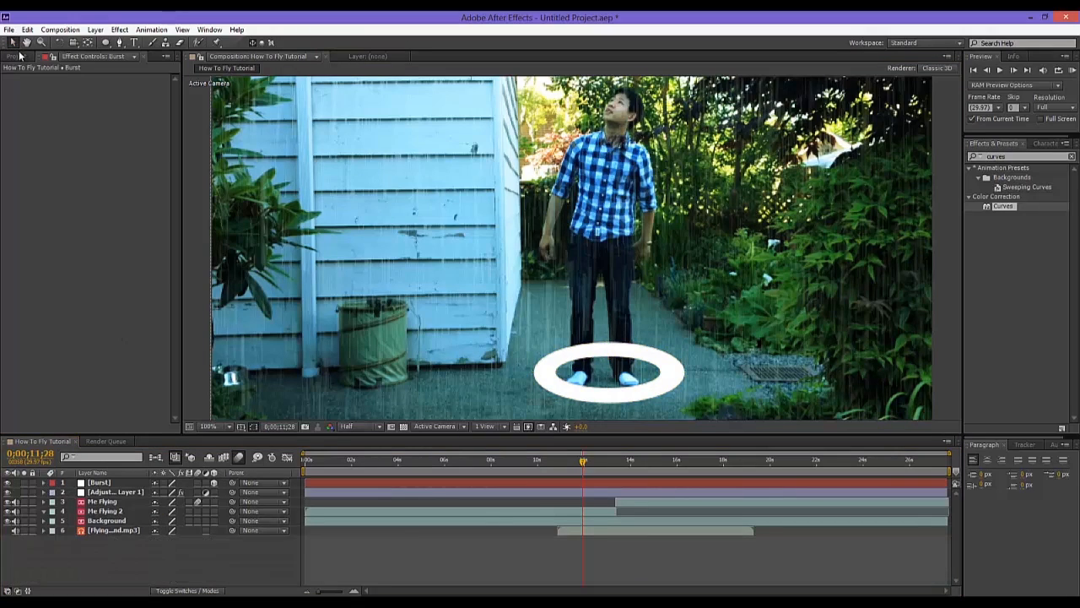
{"action": "left_click", "coordinate": [115, 485]}
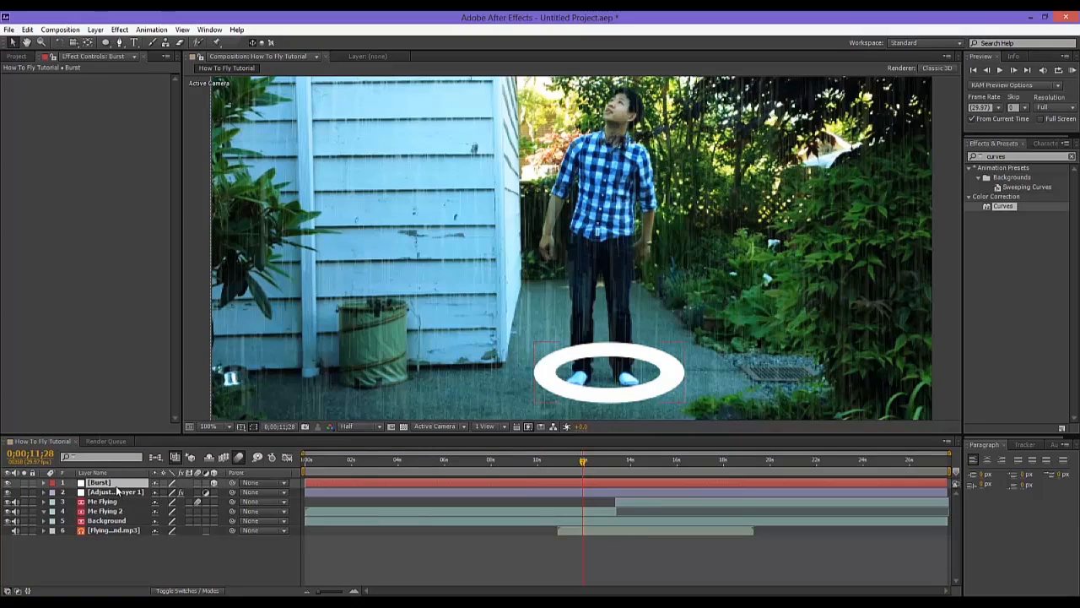
{"action": "key", "text": "f"}
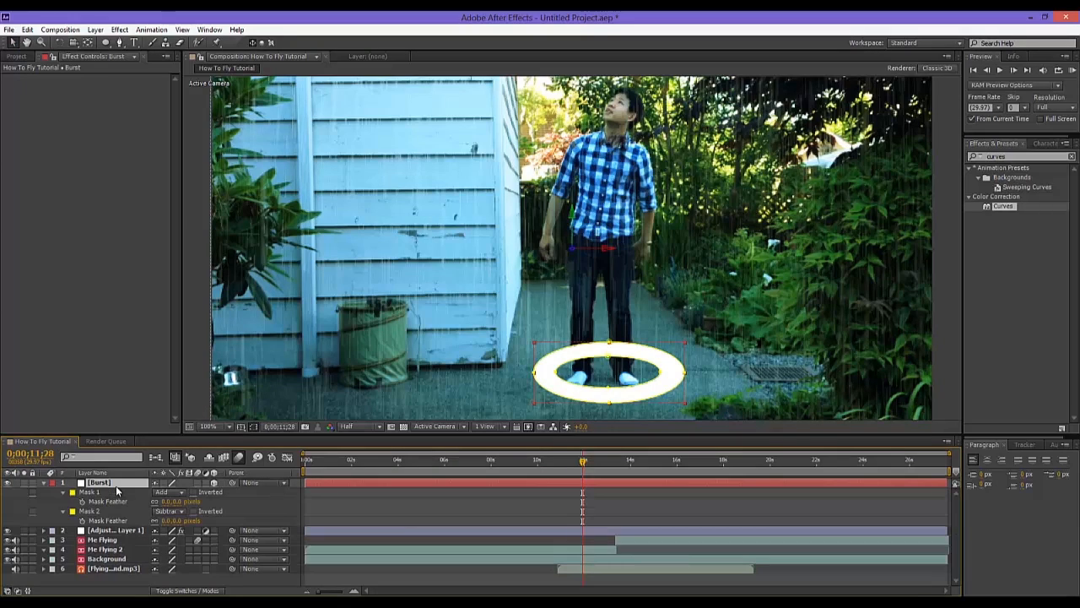
{"action": "mouse_move", "coordinate": [166, 520]}
{"action": "left_mouse_down"}
{"action": "mouse_move", "coordinate": [201, 522]}
{"action": "mouse_move", "coordinate": [162, 521]}
{"action": "left_mouse_up"}
{"action": "left_click", "coordinate": [164, 501]}
{"action": "type", "text": "14"}
{"action": "key", "text": "Return"}
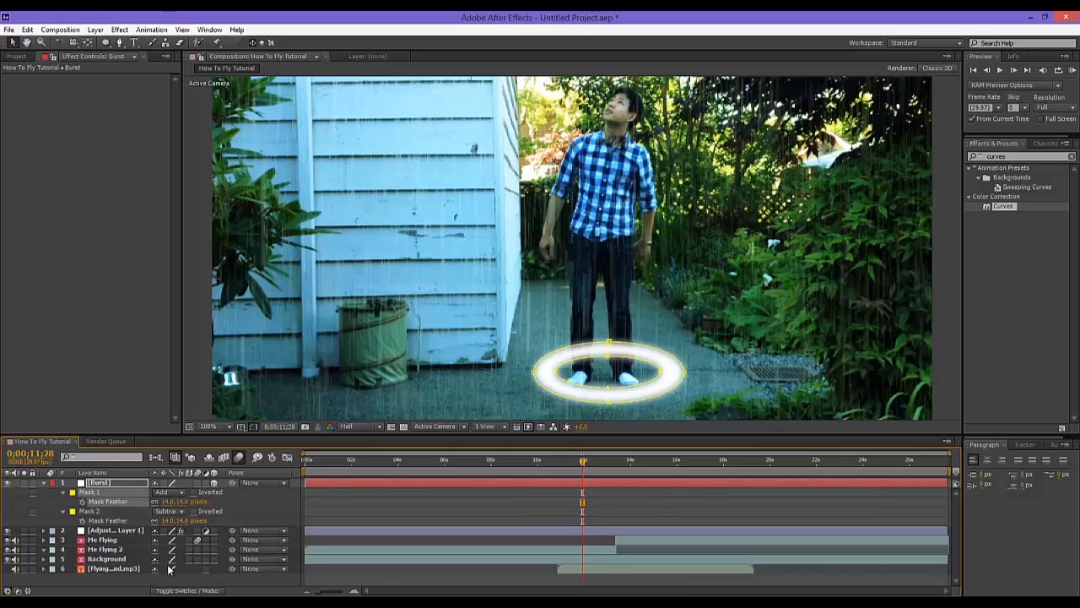
{"action": "left_click", "coordinate": [43, 482]}
Tilt the Burst ring flat in 3D with an X Rotation of about -76°
{"action": "left_click", "coordinate": [110, 483]}
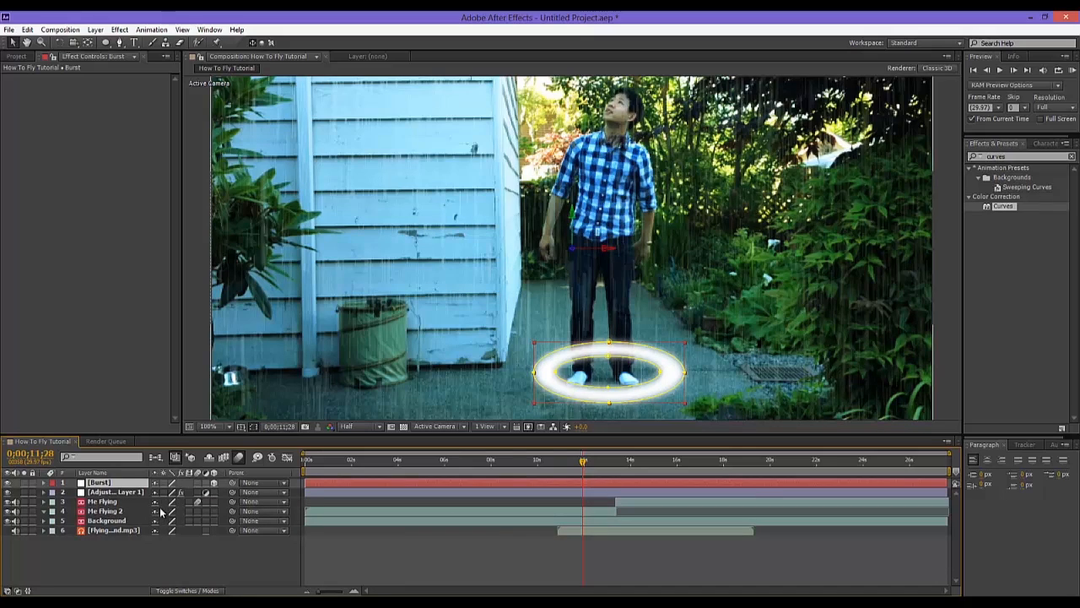
{"action": "key", "text": "r"}
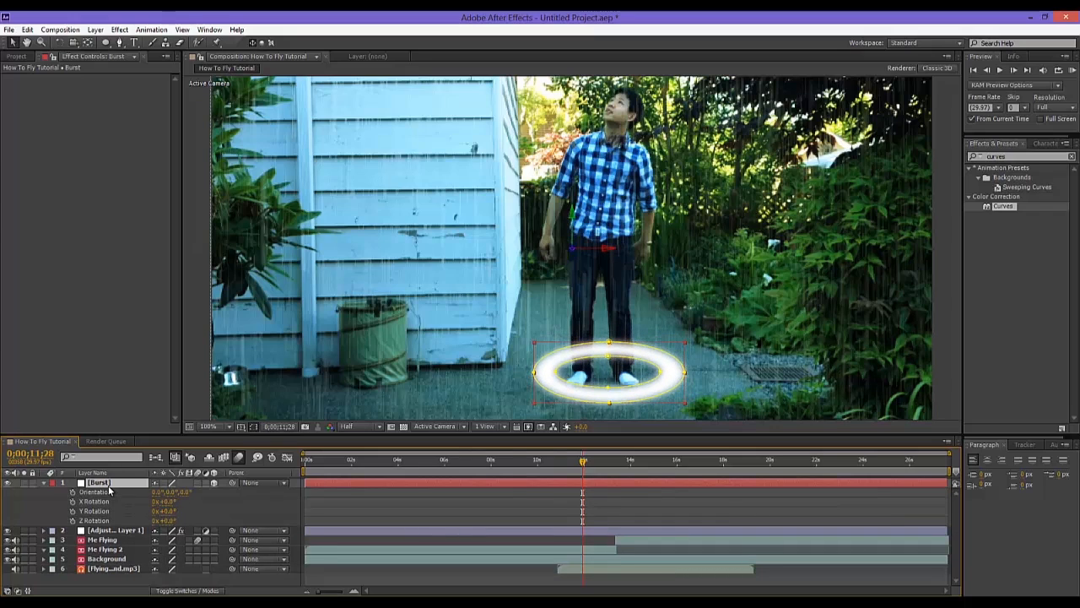
{"action": "left_click_drag", "start_coordinate": [169, 511], "coordinate": [144, 520]}
{"action": "key", "text": "ctrl+z"}
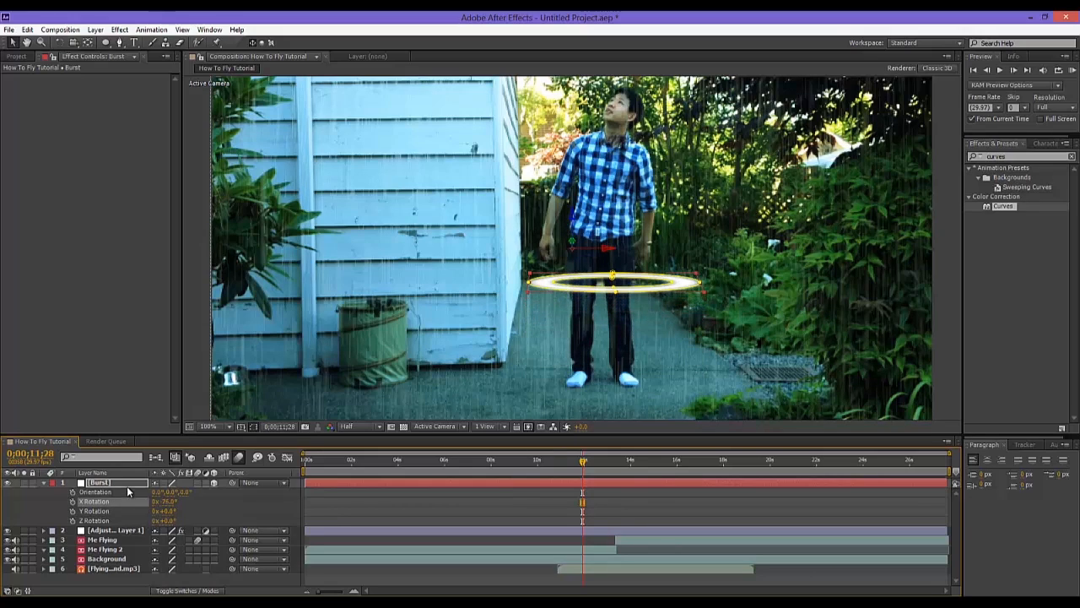
Position Burst at about 614, 512, 0 around the man's feet and place the layer below Me Flying
{"action": "left_click", "coordinate": [127, 486]}
{"action": "key", "text": "p"}
{"action": "left_click_drag", "start_coordinate": [176, 494], "coordinate": [240, 499]}
{"action": "left_click_drag", "start_coordinate": [155, 493], "coordinate": [121, 518]}
{"action": "left_click", "coordinate": [113, 486]}
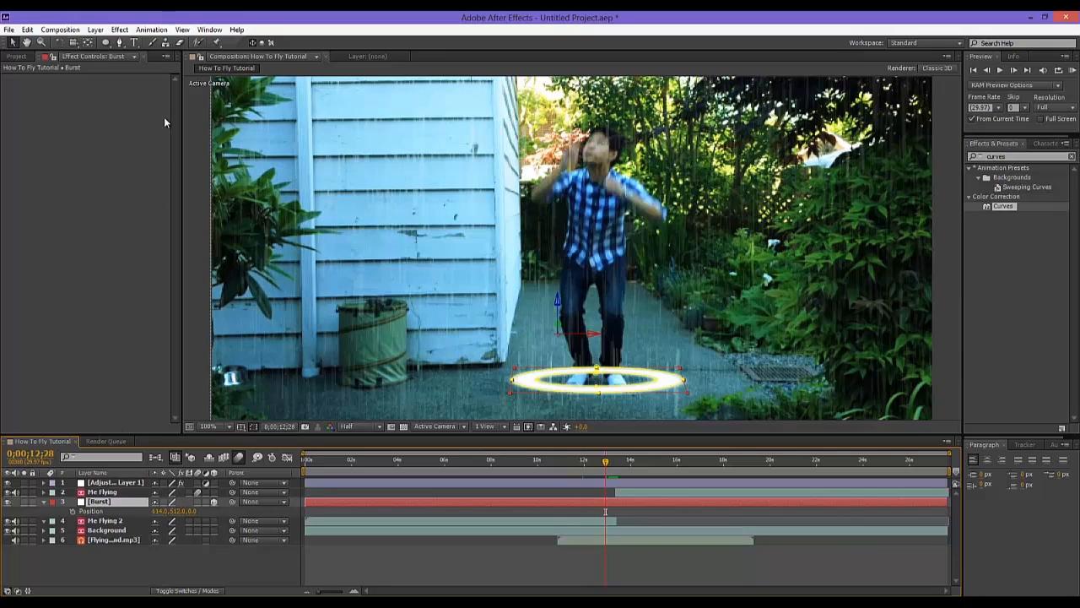
Hide Burst and trace a closed Pen mask on it around both of the man's shoes and ankles at 0;00;12;28
{"action": "left_click", "coordinate": [119, 43]}
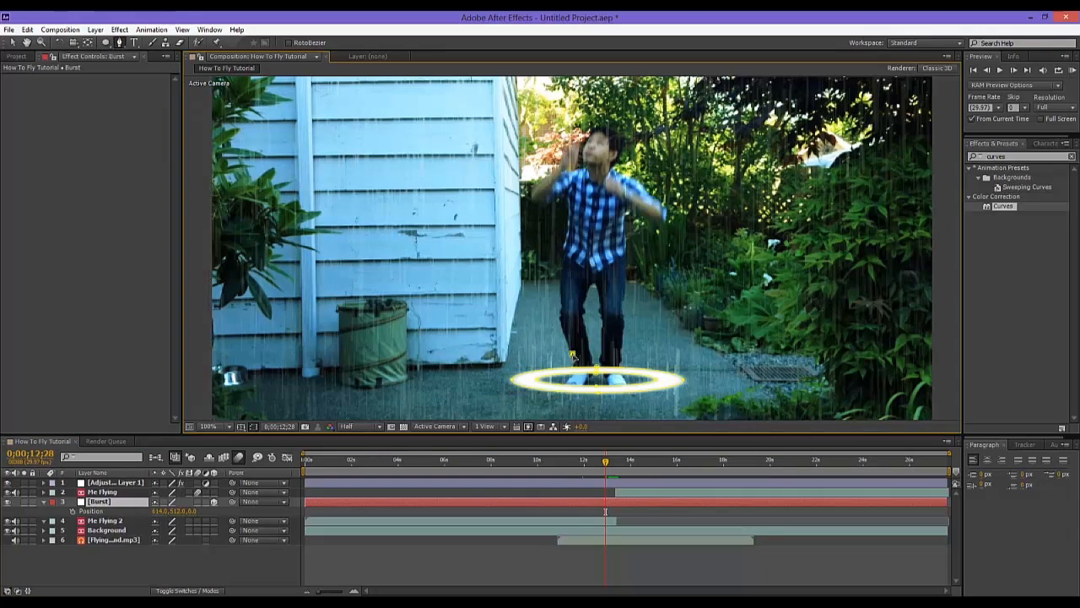
{"action": "left_click", "coordinate": [572, 355]}
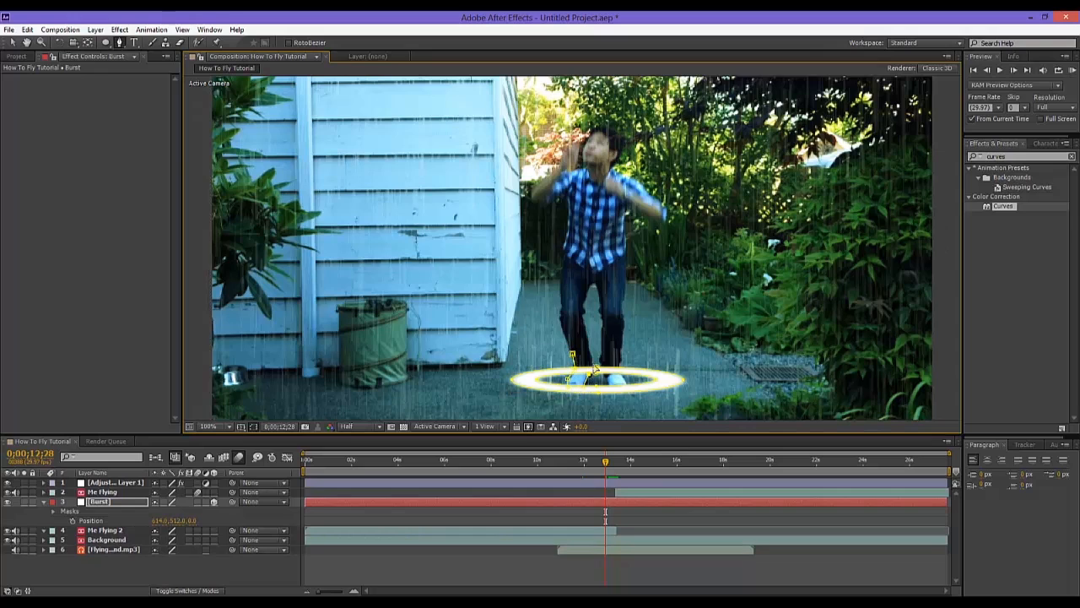
{"action": "scroll", "coordinate": [599, 361], "scroll_direction": "up", "scroll_amount": 2}
{"action": "left_click", "coordinate": [628, 318]}
{"action": "left_click", "coordinate": [632, 287]}
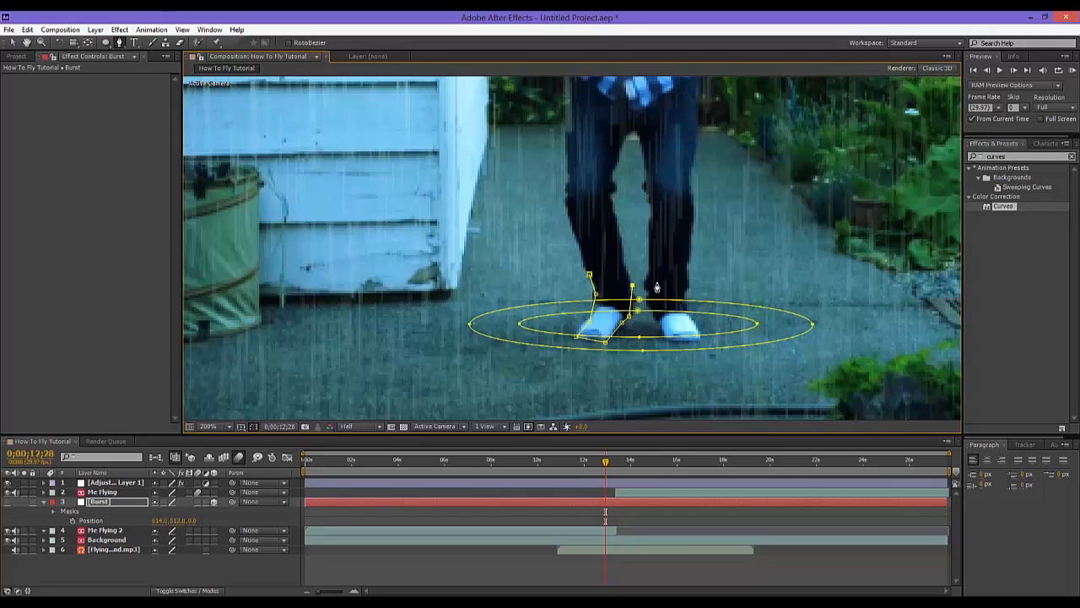
{"action": "left_click", "coordinate": [650, 277]}
{"action": "left_click", "coordinate": [648, 294]}
{"action": "left_click", "coordinate": [655, 314]}
{"action": "left_click", "coordinate": [671, 337]}
{"action": "left_click", "coordinate": [702, 342]}
{"action": "left_click", "coordinate": [687, 281]}
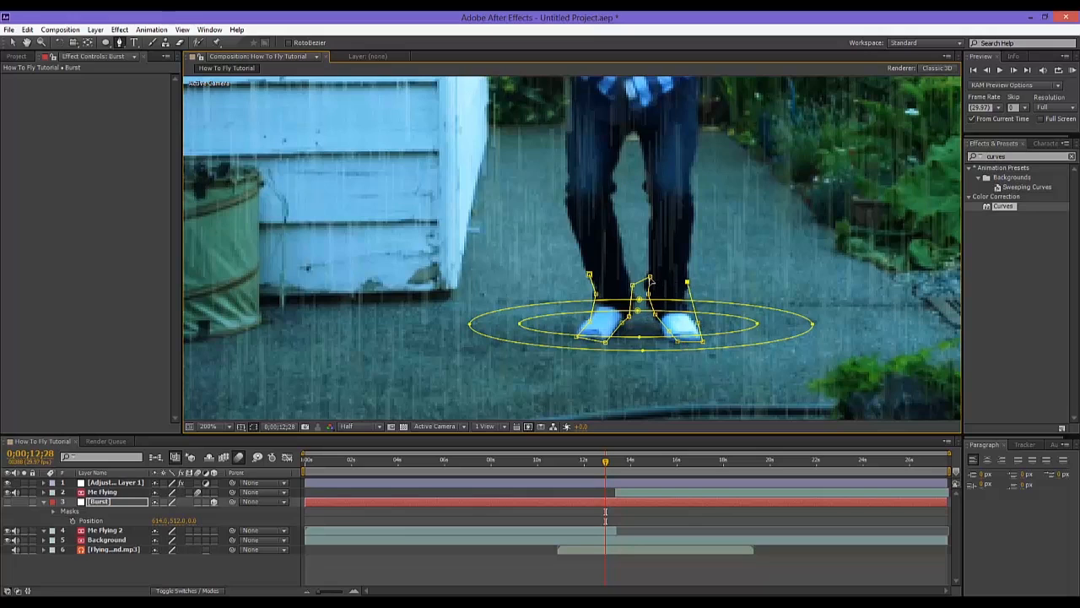
{"action": "left_click", "coordinate": [660, 256]}
{"action": "left_click", "coordinate": [590, 264]}
{"action": "left_click", "coordinate": [589, 273]}
{"action": "scroll", "coordinate": [578, 319], "scroll_direction": "down", "scroll_amount": 1}
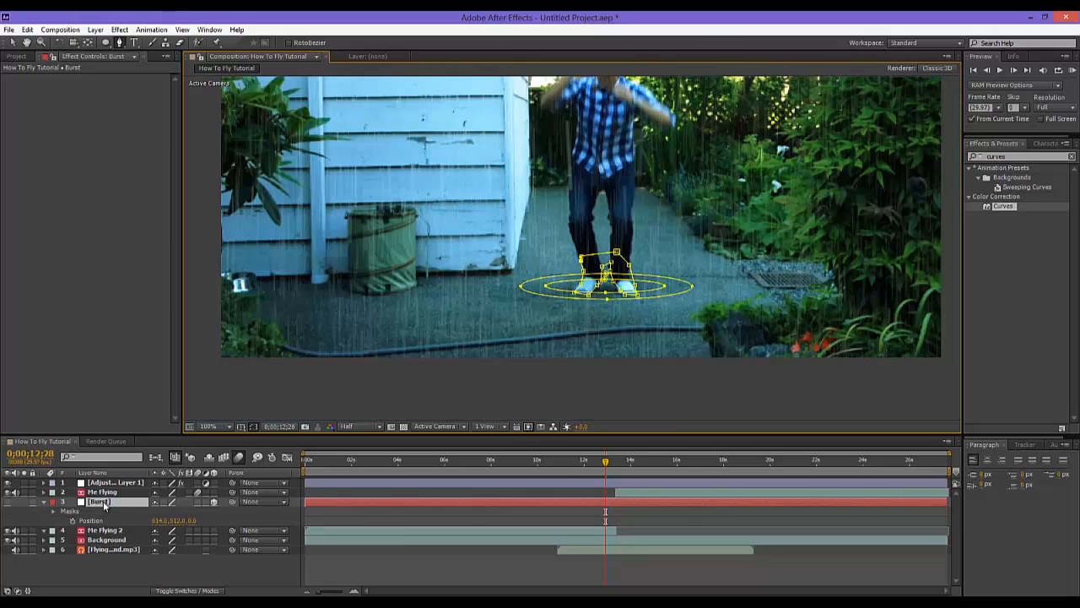
Set the mode of the foot-shaped Mask 3 on Burst to Subtract
{"action": "key", "text": "m"}
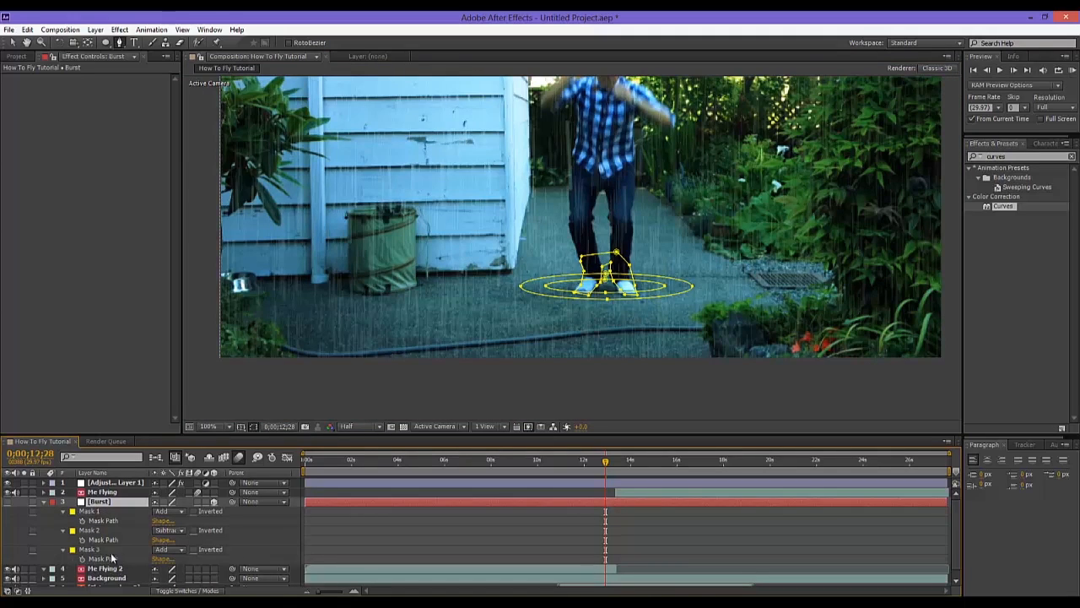
{"action": "left_click", "coordinate": [168, 548]}
{"action": "left_click", "coordinate": [173, 487]}
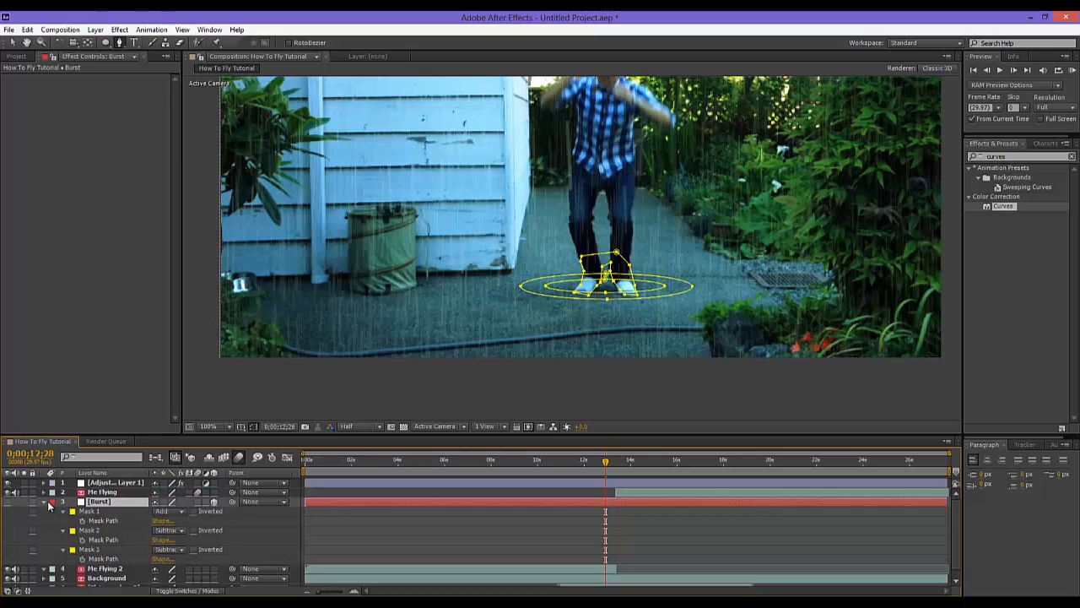
Adjust the feather of the foot-shaped Mask 3 on Burst and make the layer visible again
{"action": "left_click", "coordinate": [45, 502]}
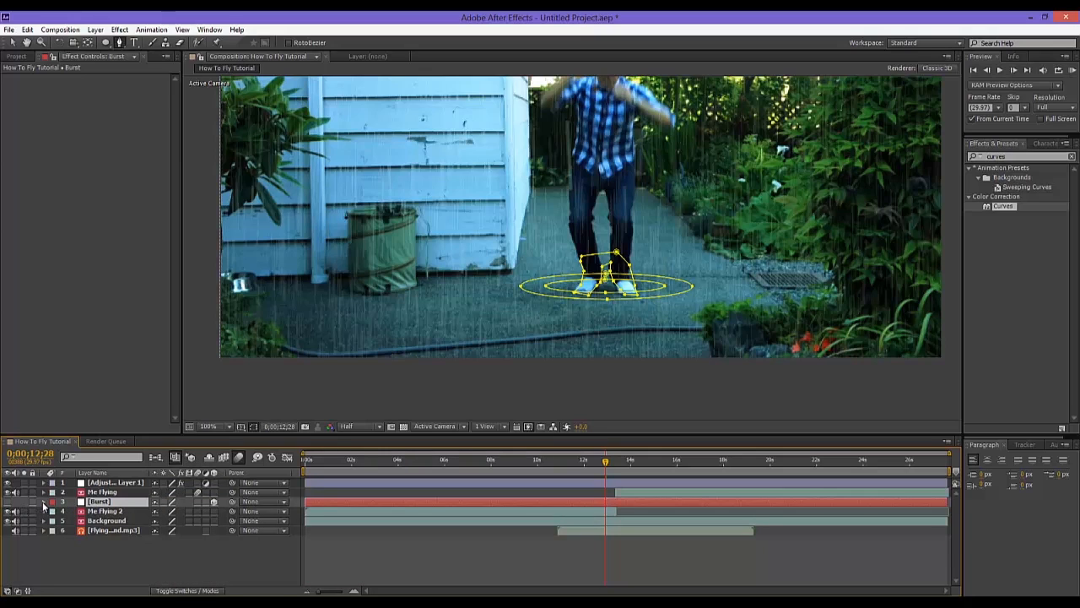
{"action": "left_click", "coordinate": [45, 501]}
{"action": "scroll", "coordinate": [111, 556], "scroll_direction": "down", "scroll_amount": 4}
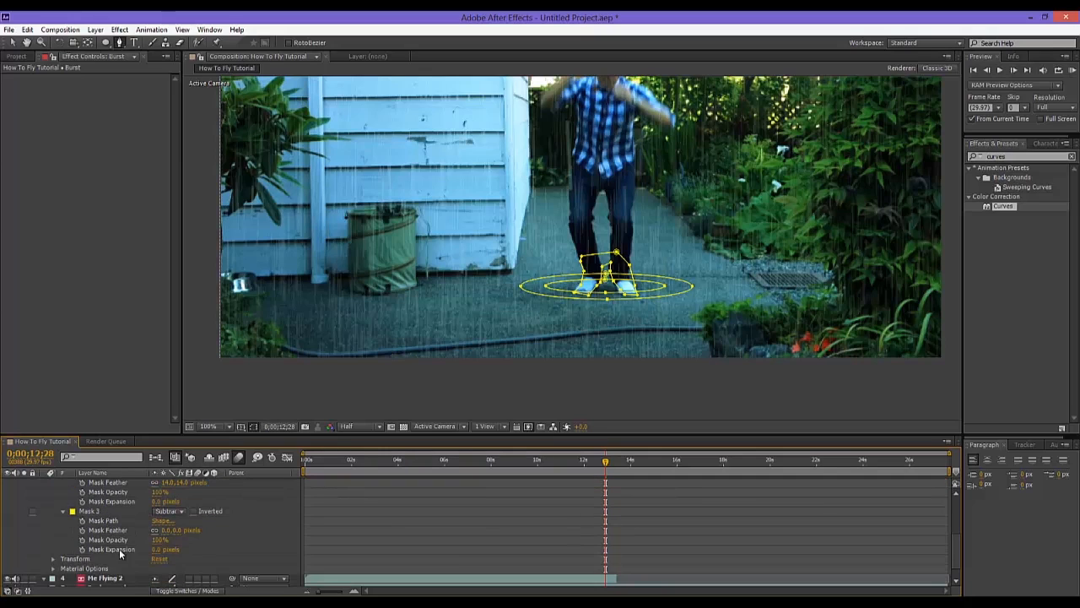
{"action": "left_click", "coordinate": [165, 530]}
{"action": "scroll", "coordinate": [102, 535], "scroll_direction": "up", "scroll_amount": 3}
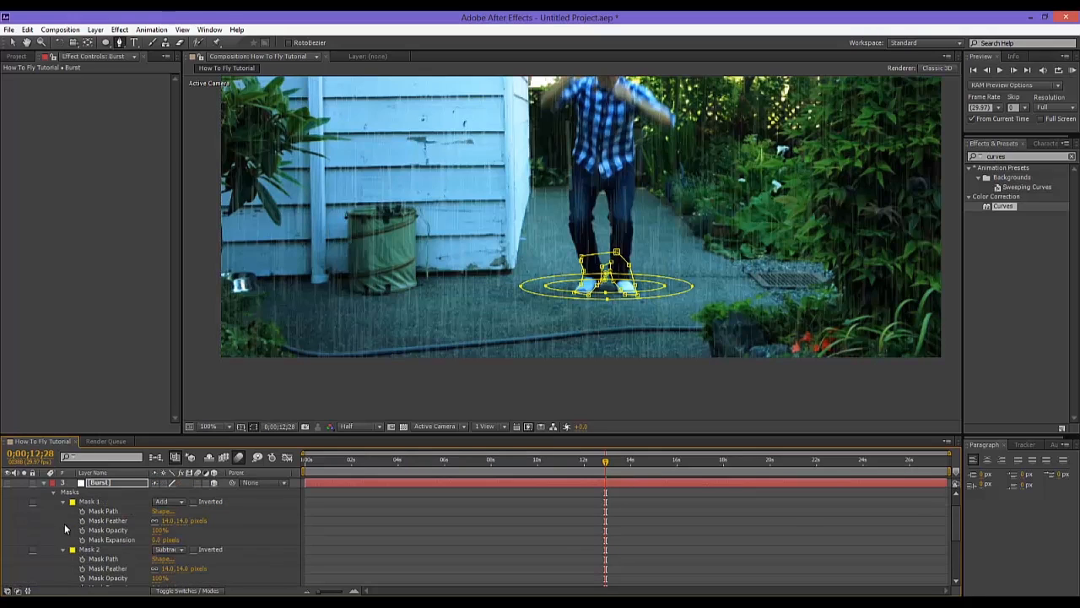
{"action": "left_click", "coordinate": [46, 485]}
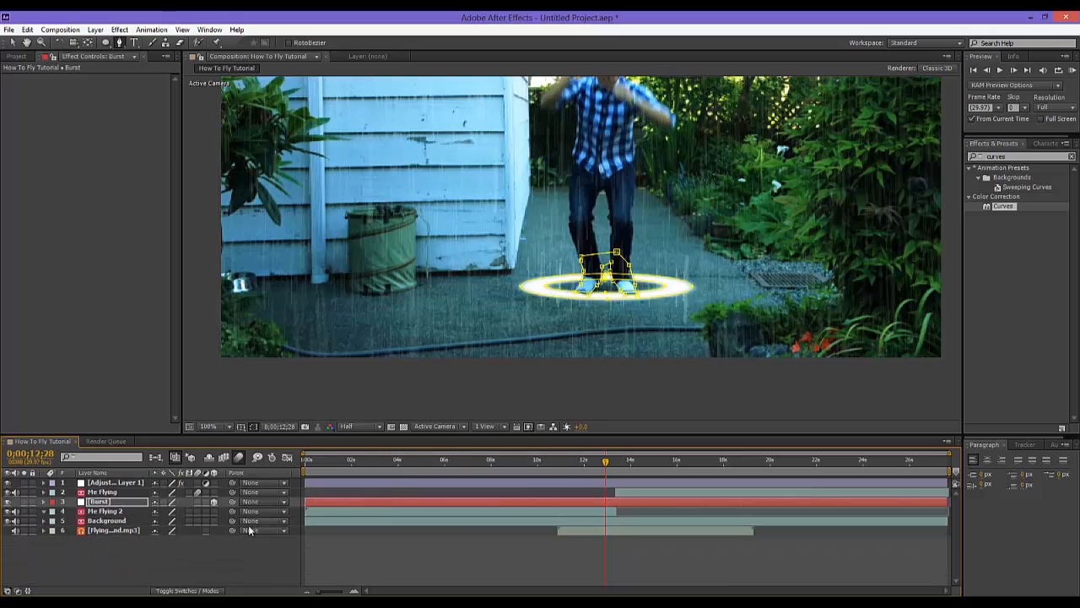
Deselect the Burst mask and check how the ring sits around the man's feet with his whole body in view
{"action": "left_click", "coordinate": [15, 43]}
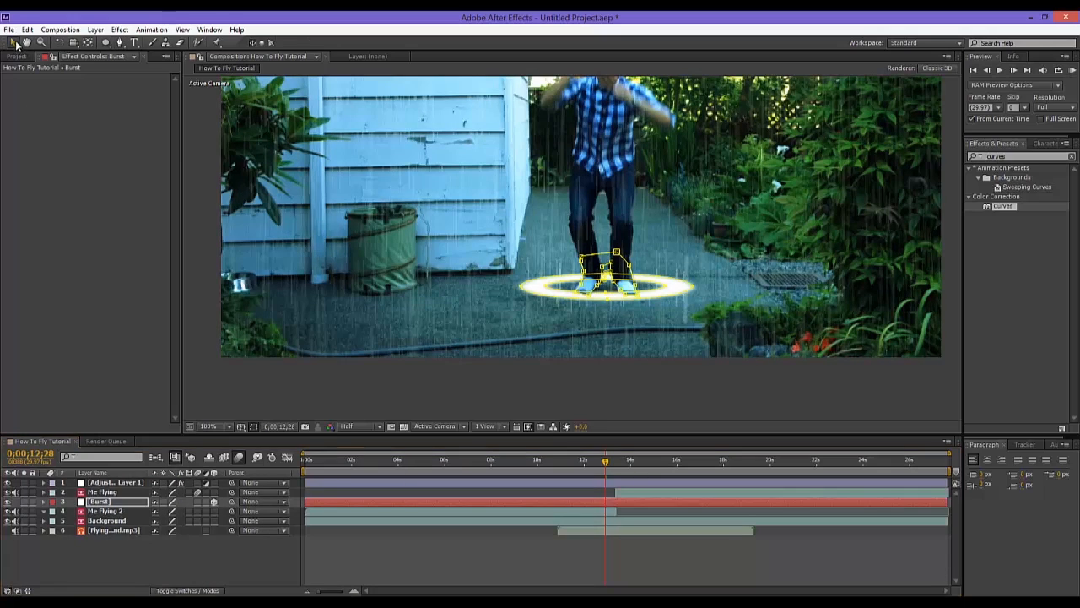
{"action": "left_click", "coordinate": [168, 555]}
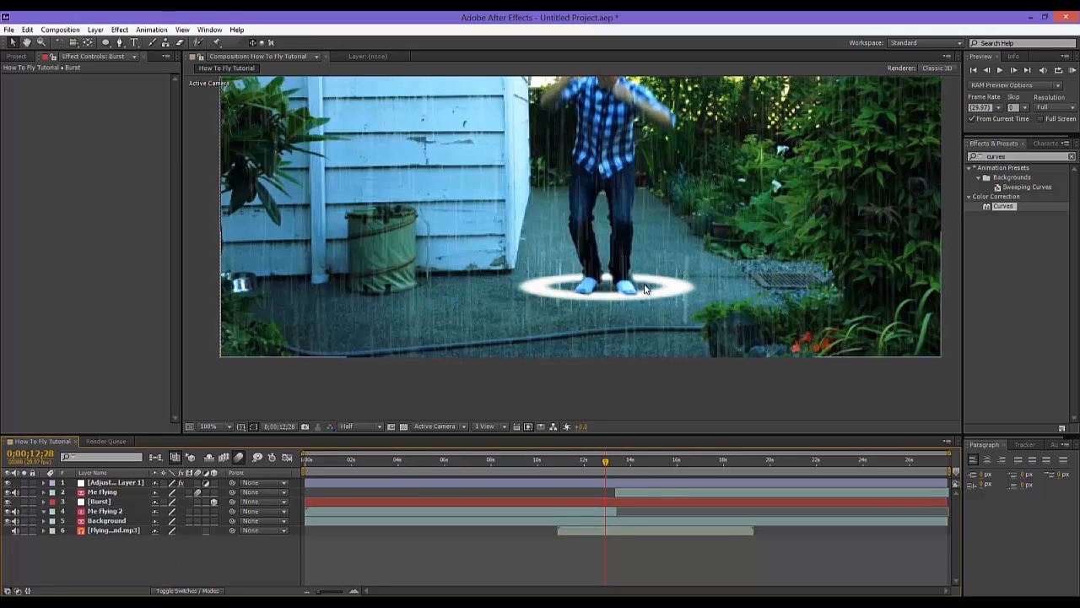
{"action": "key", "text": "comma"}
{"action": "key", "text": "comma"}
{"action": "scroll", "coordinate": [650, 279], "scroll_direction": "up", "scroll_amount": 2}
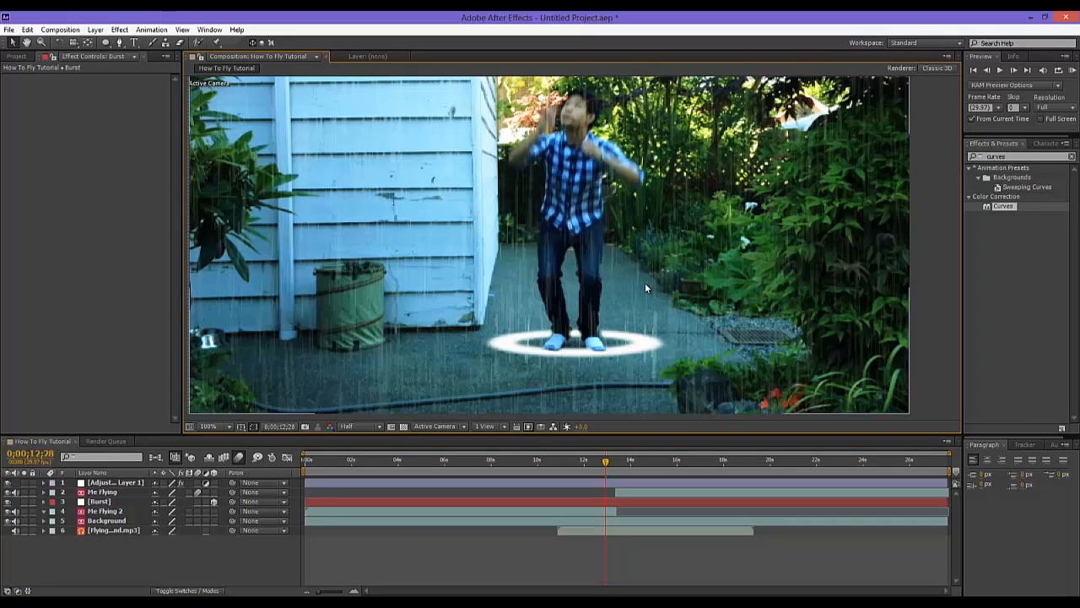
{"action": "left_click", "coordinate": [121, 503]}
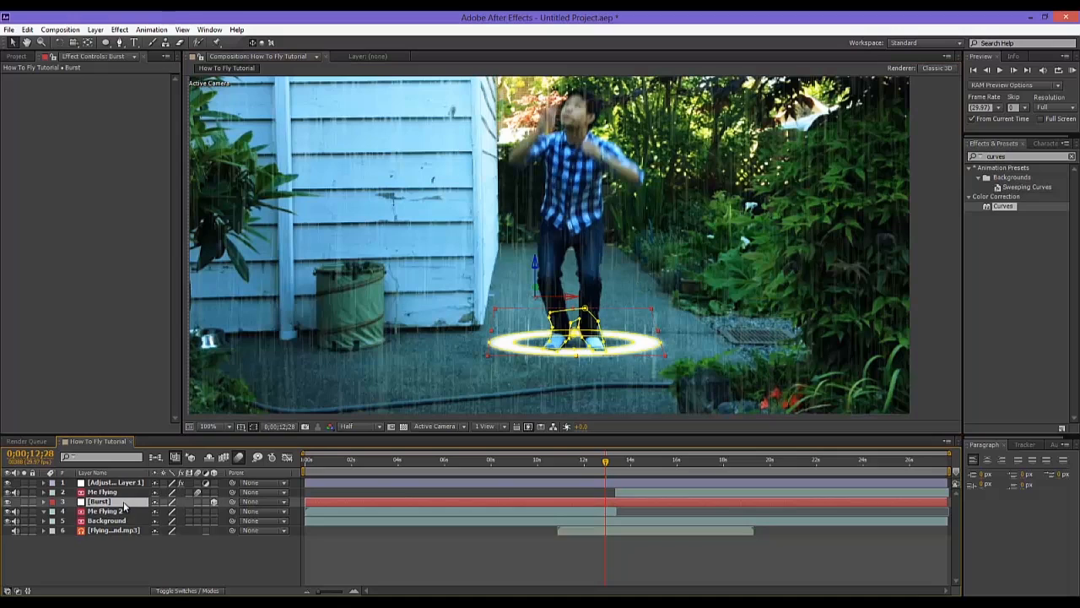
{"action": "left_click", "coordinate": [178, 557]}
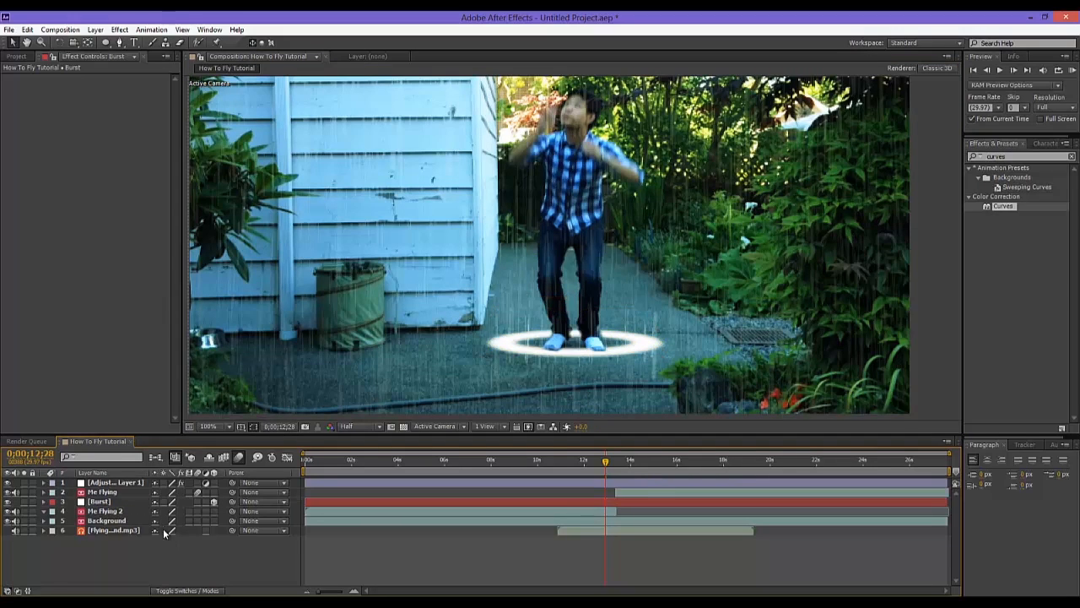
Set the Opacity of the Burst layer to 0%
{"action": "left_click", "coordinate": [137, 502]}
{"action": "key", "text": "t"}
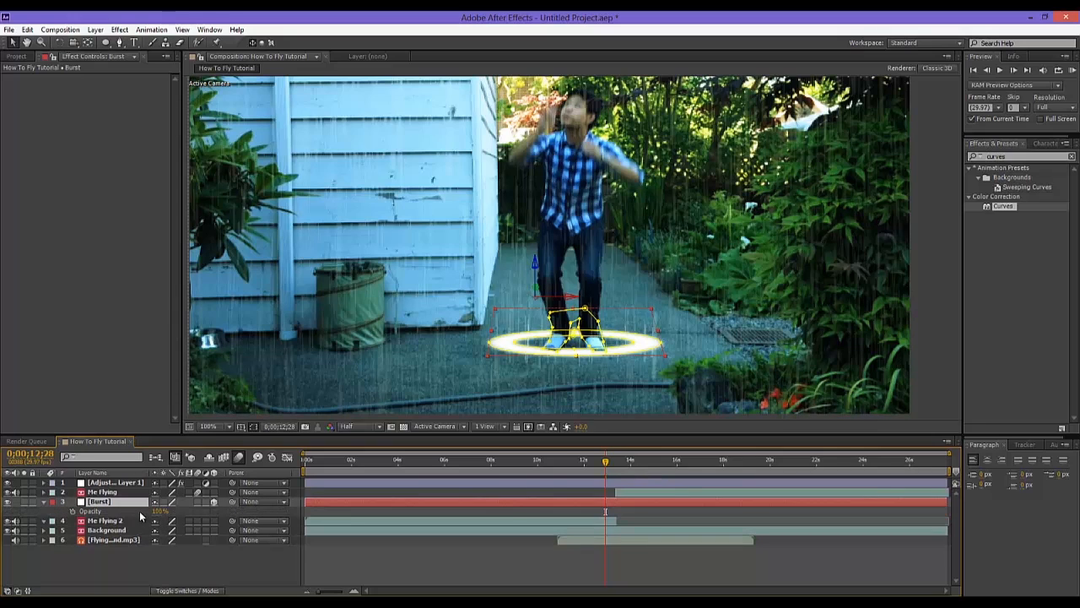
{"action": "left_click_drag", "start_coordinate": [159, 513], "coordinate": [97, 517]}
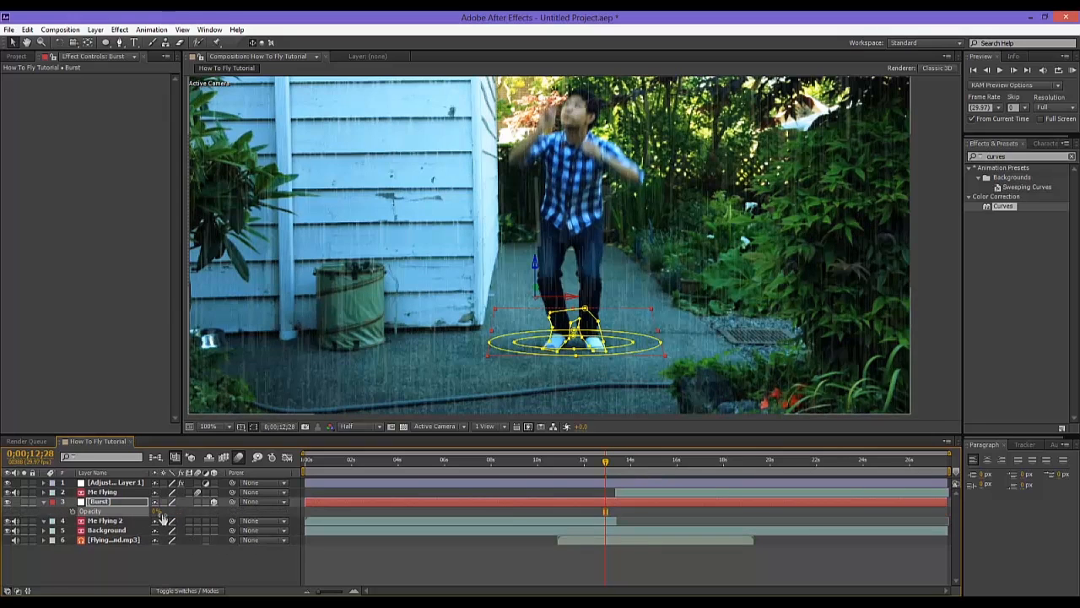
{"action": "left_click", "coordinate": [117, 504]}
{"action": "key", "text": "t"}
{"action": "key", "text": "t"}
{"action": "key", "text": "t"}
{"action": "key", "text": "t"}
{"action": "key", "text": "t"}
{"action": "key", "text": "t"}
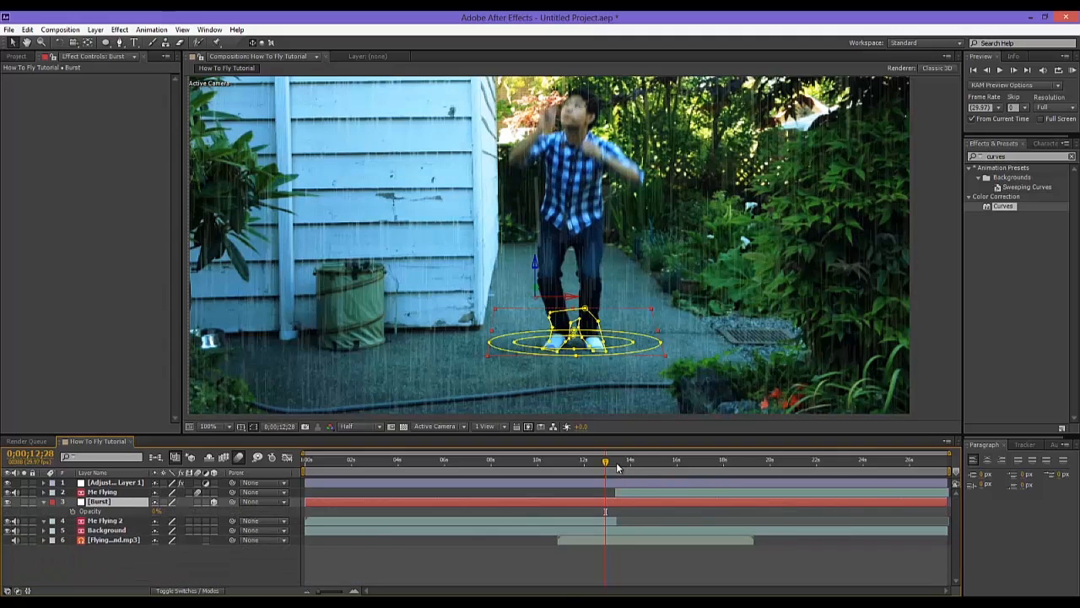
Keyframe Burst's Opacity at 0% at 0;00;13;11, 100% at 0;00;13;22 and 0% at 0;00;14;17
{"action": "left_click", "coordinate": [616, 464]}
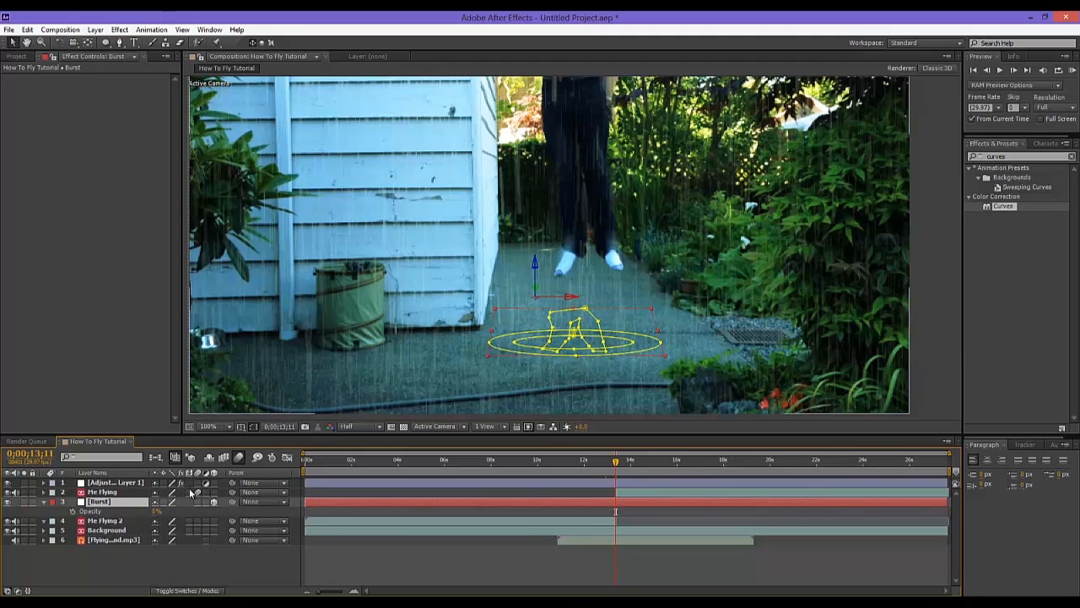
{"action": "left_click", "coordinate": [73, 511]}
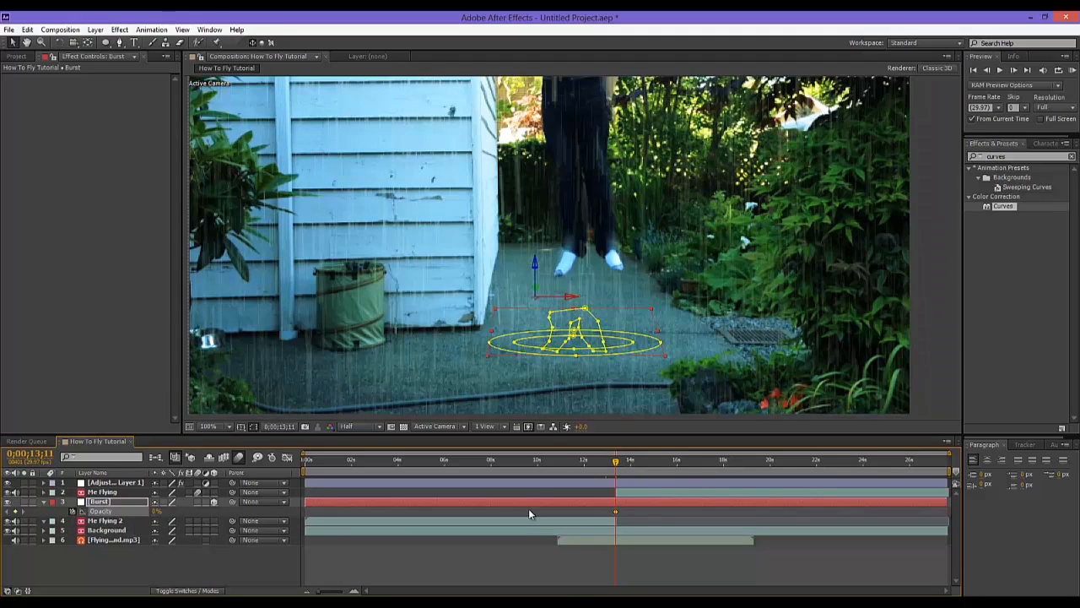
{"action": "left_click", "coordinate": [626, 463]}
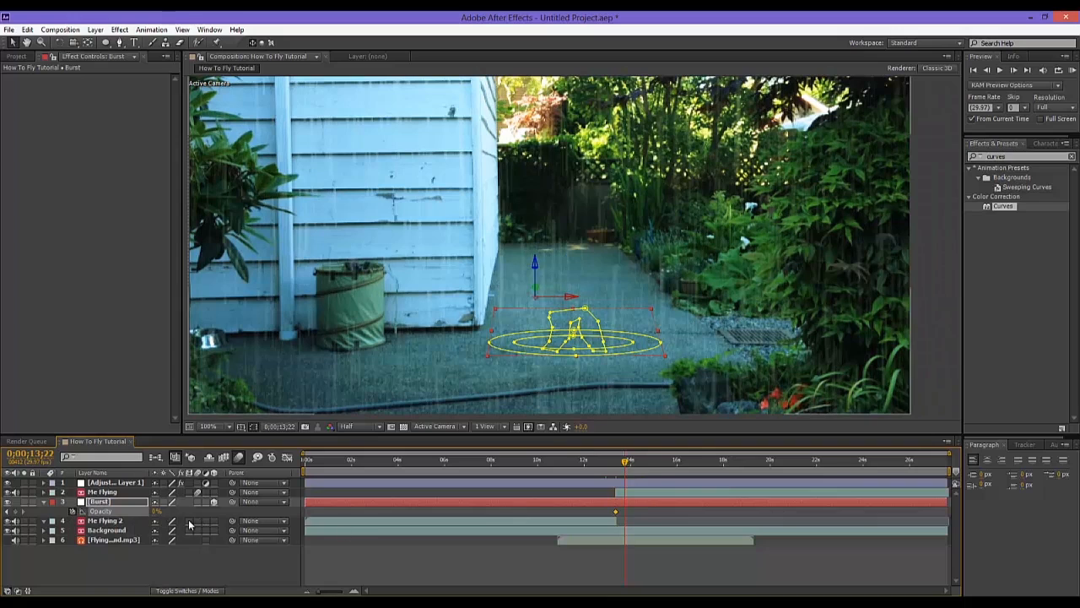
{"action": "left_click", "coordinate": [156, 512]}
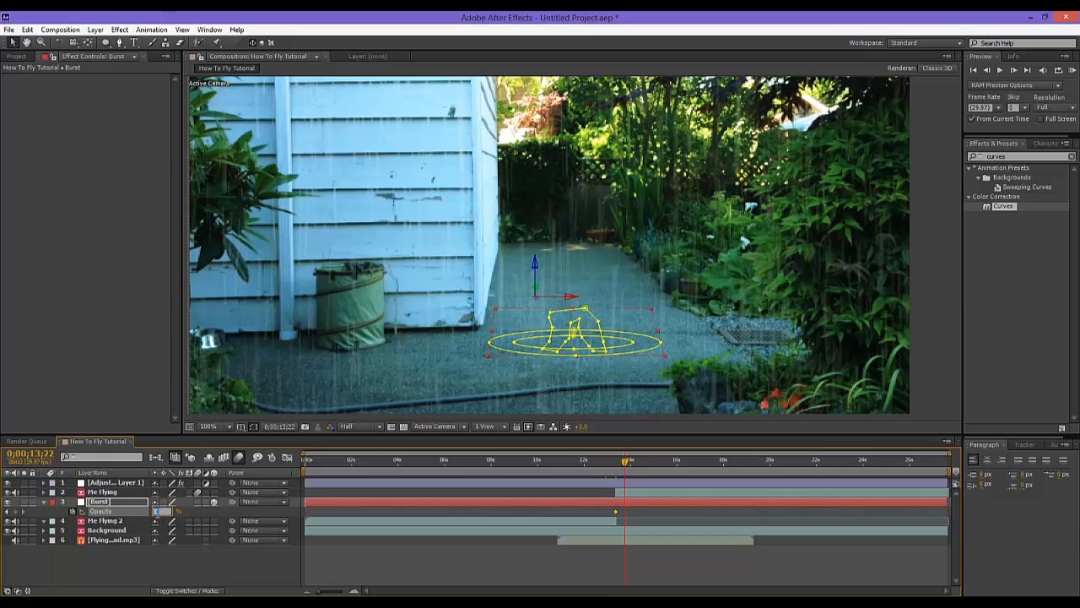
{"action": "key", "text": "Return"}
{"action": "left_click_drag", "start_coordinate": [638, 463], "coordinate": [644, 463]}
{"action": "left_click", "coordinate": [160, 511]}
{"action": "type", "text": "00"}
{"action": "key", "text": "Return"}
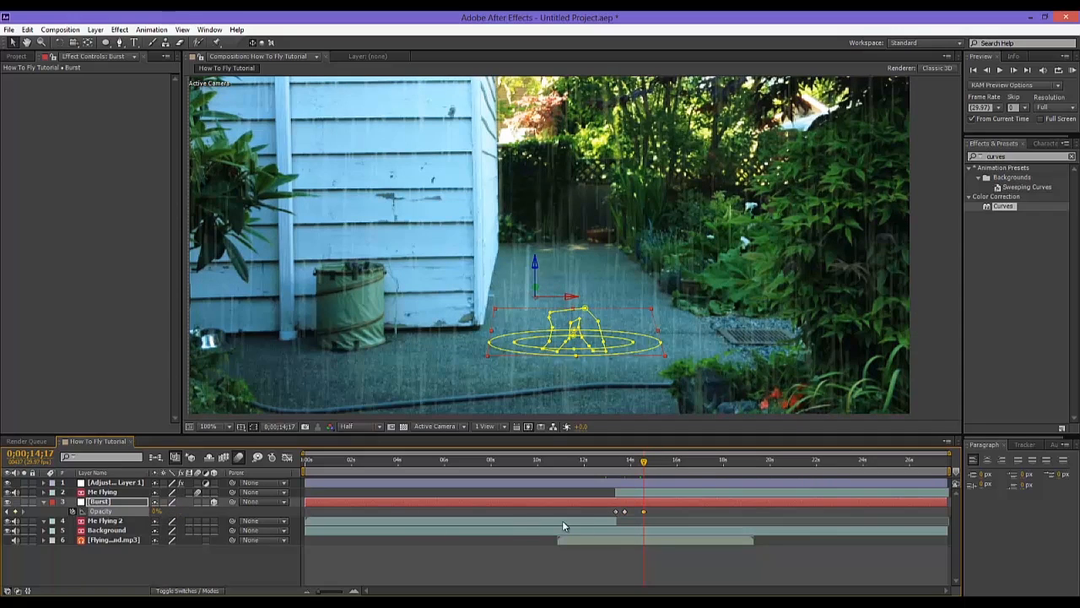
Shift all three Burst Opacity keyframes earlier together so the 100% keyframe falls at 0;00;13;13
{"action": "left_click_drag", "start_coordinate": [601, 509], "coordinate": [647, 513]}
{"action": "left_click", "coordinate": [612, 464]}
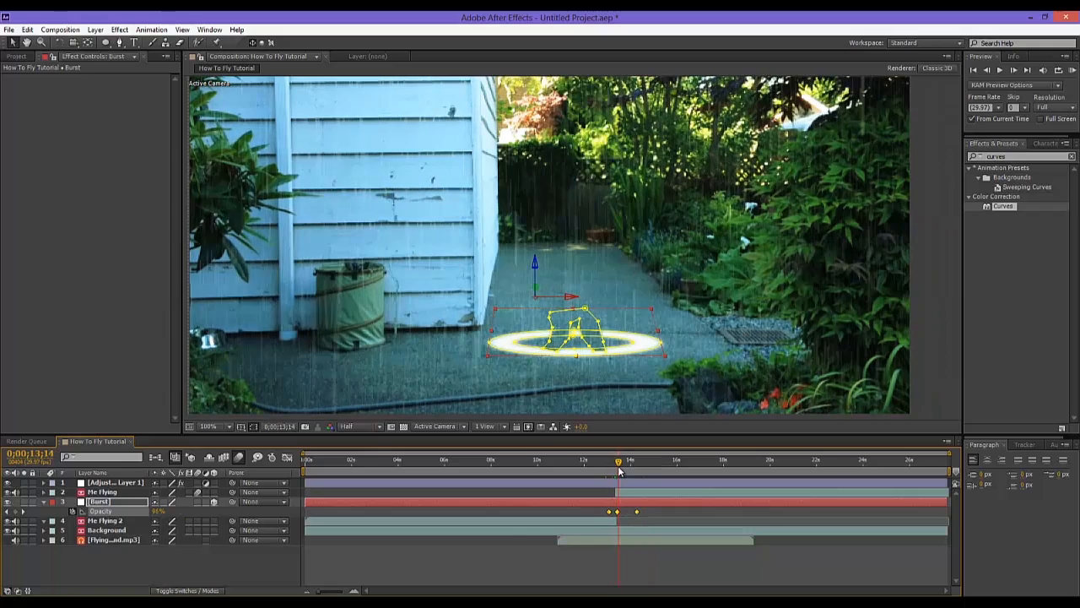
{"action": "left_click_drag", "start_coordinate": [615, 476], "coordinate": [617, 474]}
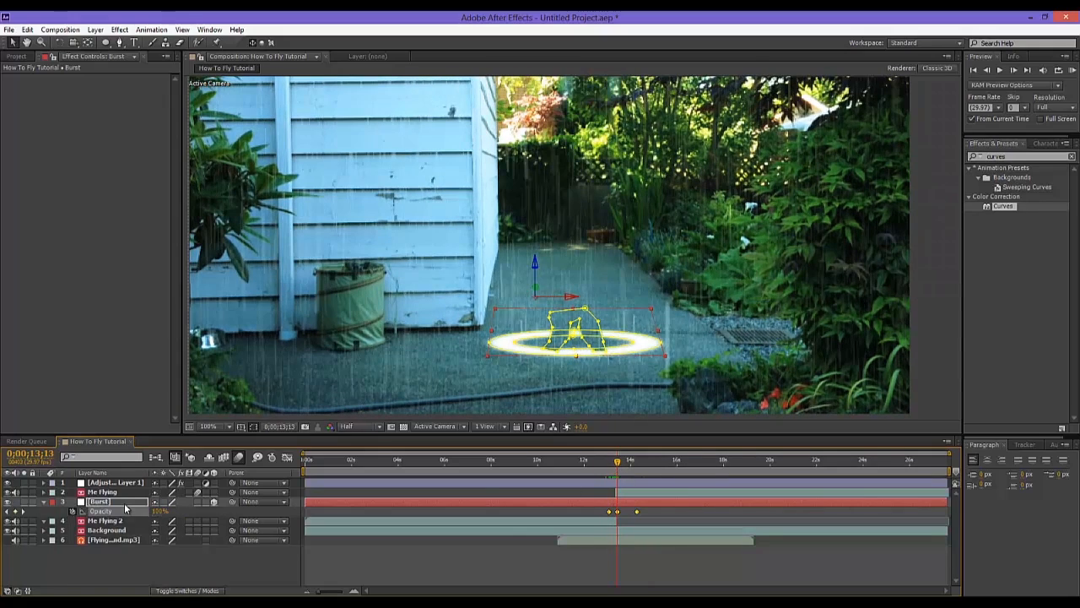
Remove the foot-shaped Mask 3 from Burst and go to 0;00;13;03 with the layer selected
{"action": "left_click", "coordinate": [126, 504]}
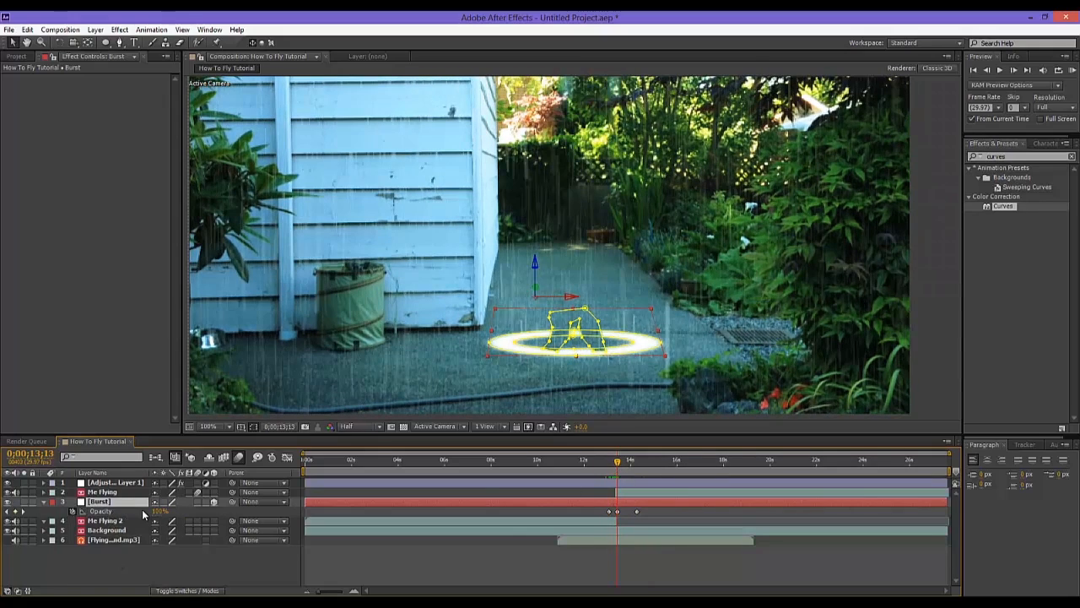
{"action": "left_click", "coordinate": [611, 474]}
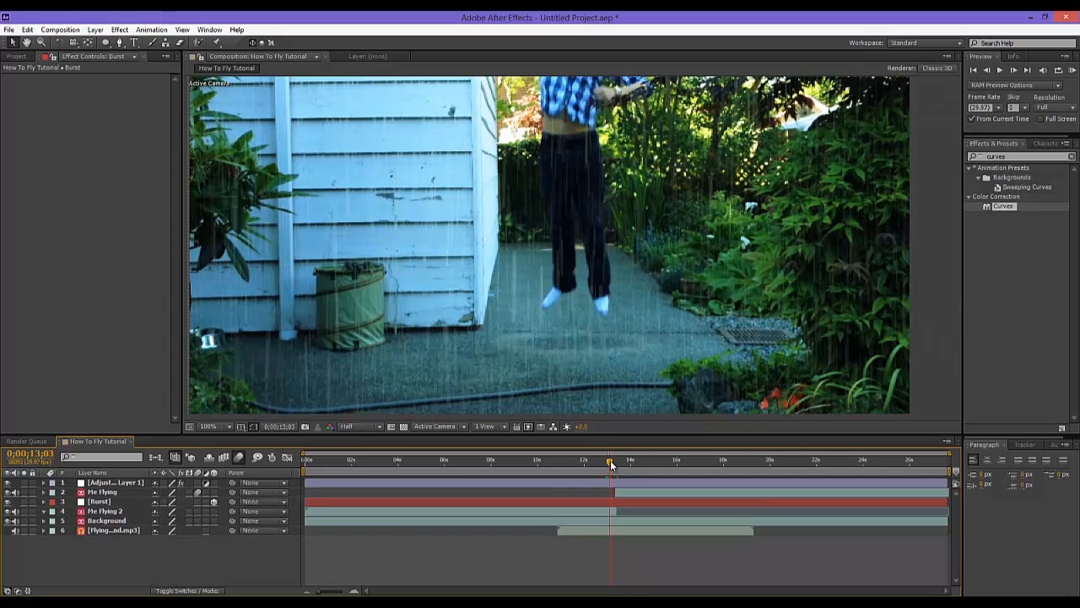
{"action": "left_click", "coordinate": [123, 503]}
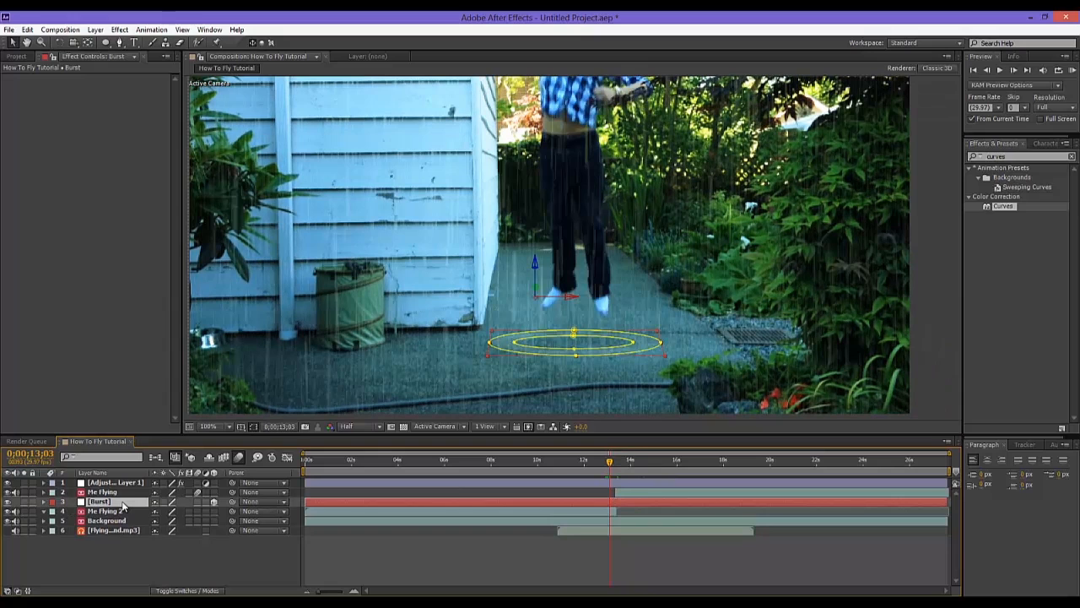
Change the color of the existing Burst solid to bright magenta
{"action": "key", "text": "ctrl+y"}
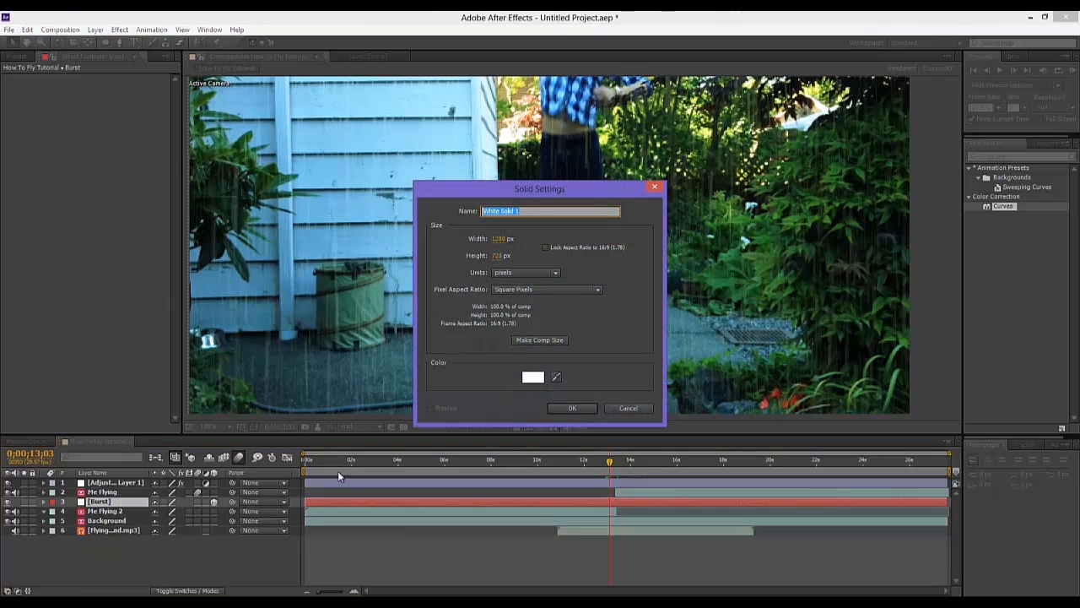
{"action": "key", "text": "Escape"}
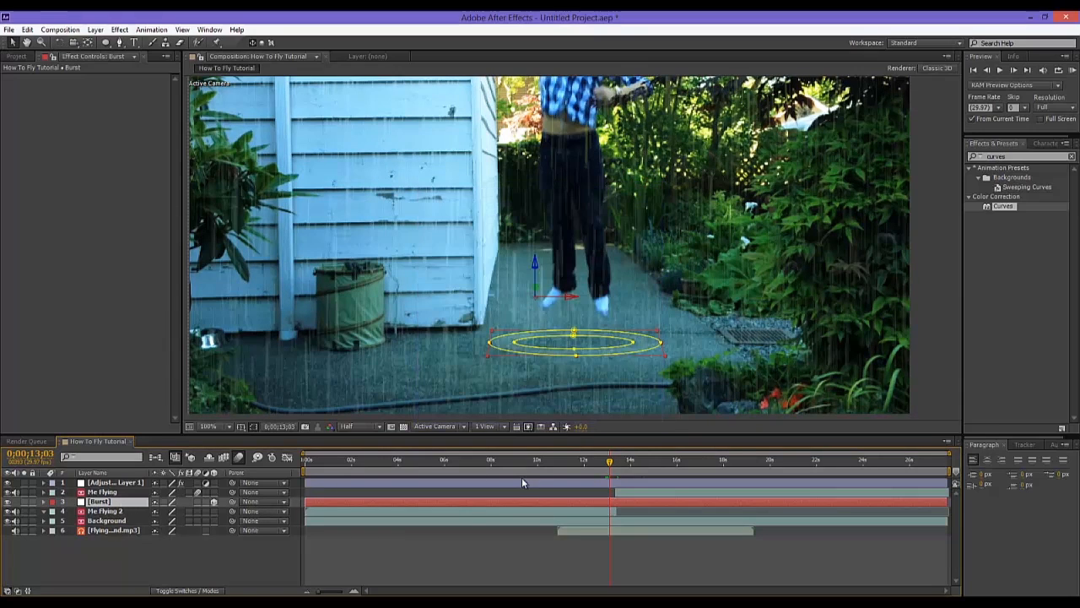
{"action": "key", "text": "ctrl+shift+y"}
{"action": "left_click", "coordinate": [534, 364]}
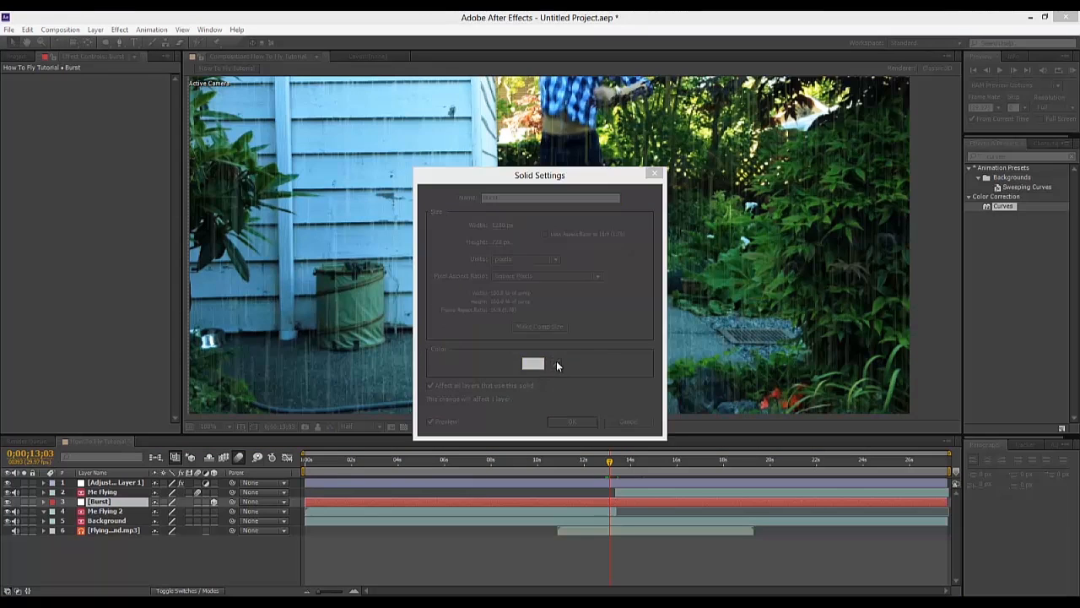
{"action": "left_click", "coordinate": [511, 269]}
{"action": "left_click_drag", "start_coordinate": [562, 271], "coordinate": [590, 235]}
{"action": "left_click", "coordinate": [645, 241]}
{"action": "left_click", "coordinate": [573, 420]}
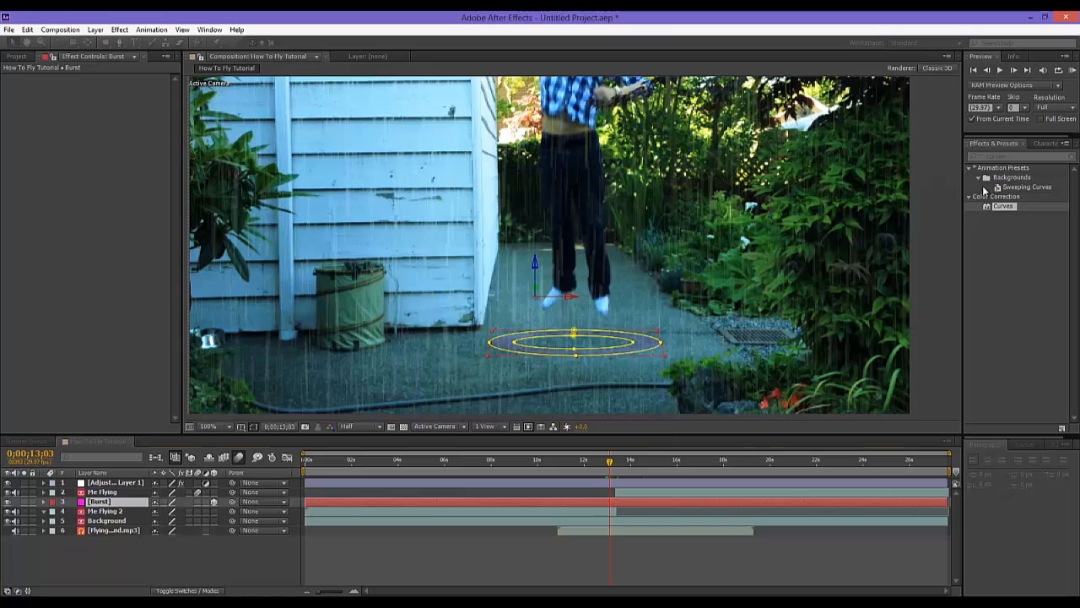
Find the Stylize Glow effect and apply it to the Burst layer
{"action": "left_click", "coordinate": [1012, 157]}
{"action": "type", "text": "glow"}
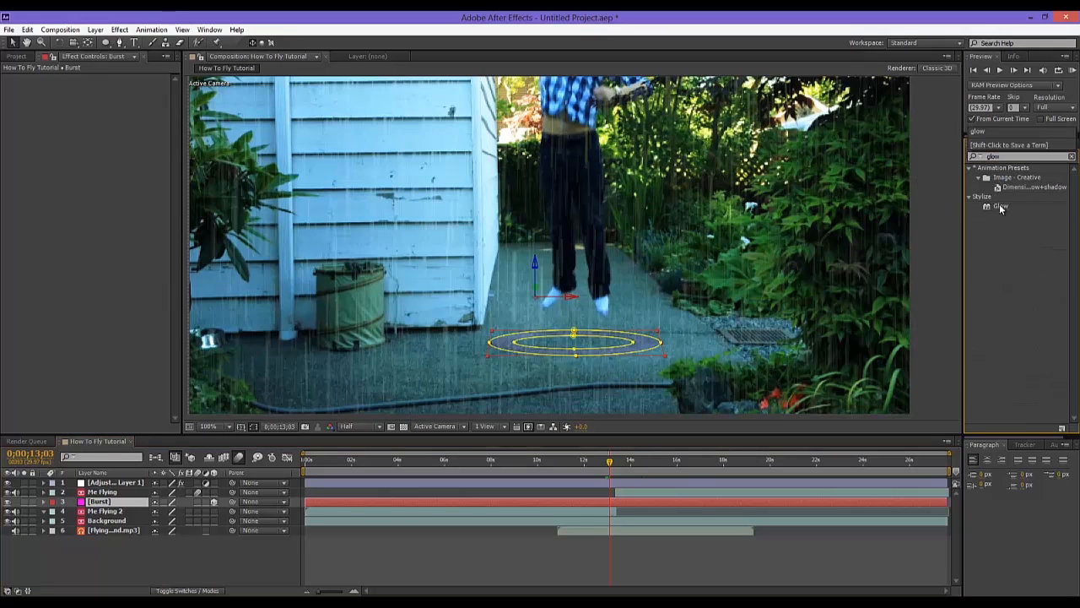
{"action": "left_click_drag", "start_coordinate": [1001, 205], "coordinate": [227, 503]}
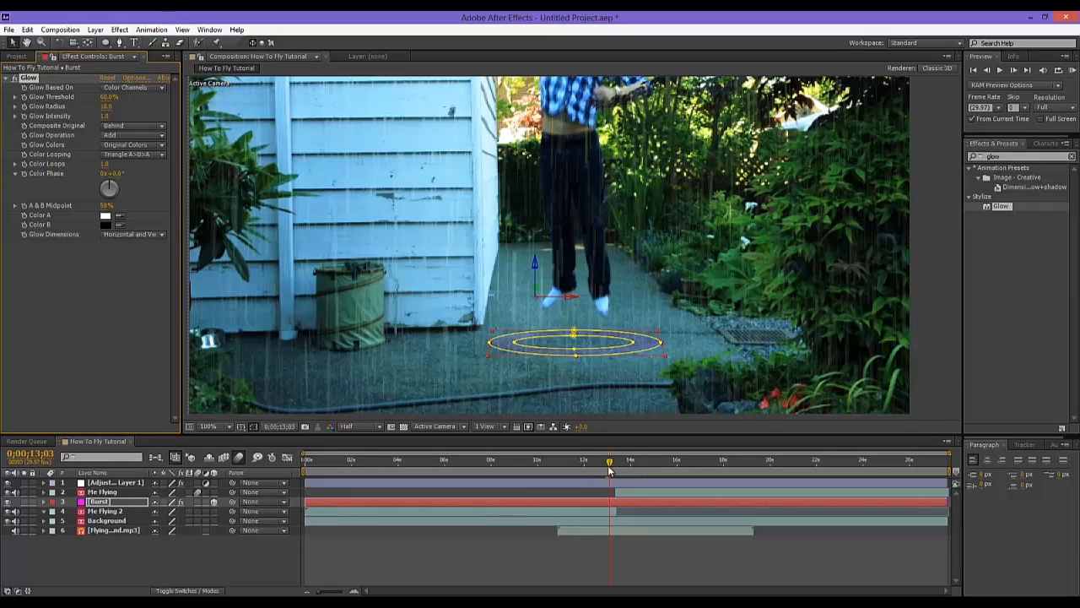
At 0;00;13;16, set Burst's Glow Threshold to 84.3%, Glow Radius to 110 and Glow Intensity to 1.1
{"action": "mouse_move", "coordinate": [612, 465]}
{"action": "left_mouse_down"}
{"action": "mouse_move", "coordinate": [602, 465]}
{"action": "mouse_move", "coordinate": [630, 465]}
{"action": "mouse_move", "coordinate": [620, 465]}
{"action": "left_mouse_up"}
{"action": "left_click", "coordinate": [69, 124]}
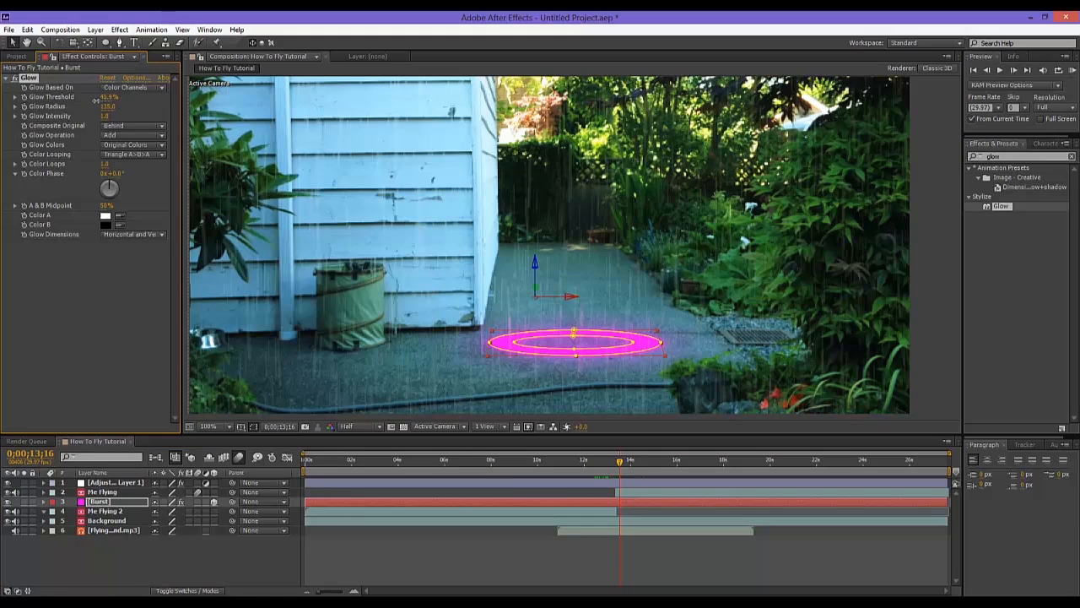
{"action": "left_click_drag", "start_coordinate": [106, 117], "coordinate": [112, 115]}
{"action": "left_click", "coordinate": [163, 566]}
{"action": "left_click_drag", "start_coordinate": [109, 100], "coordinate": [123, 97]}
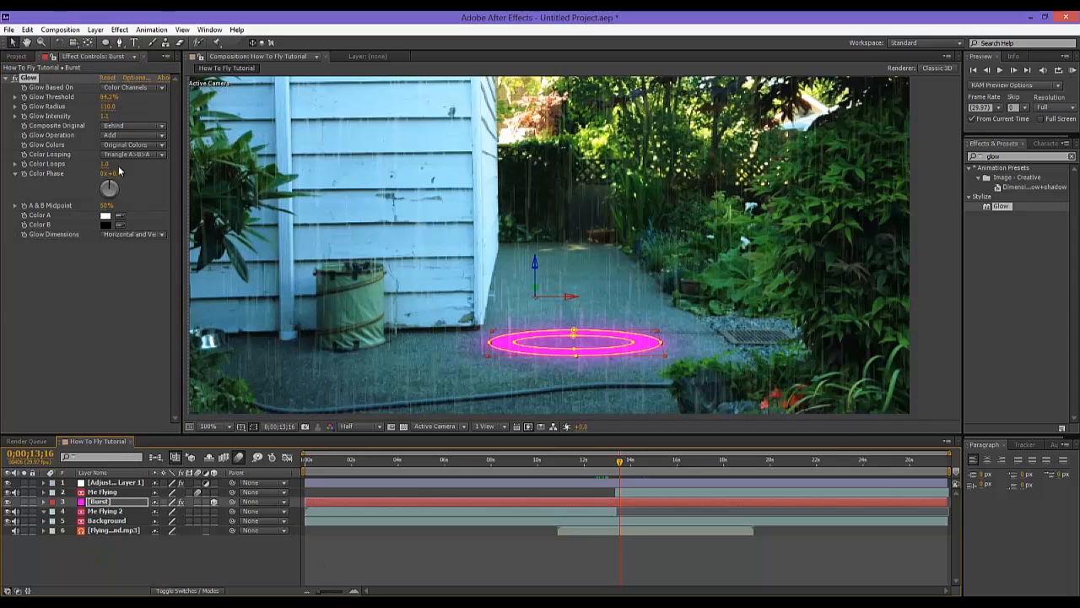
{"action": "left_click", "coordinate": [114, 537]}
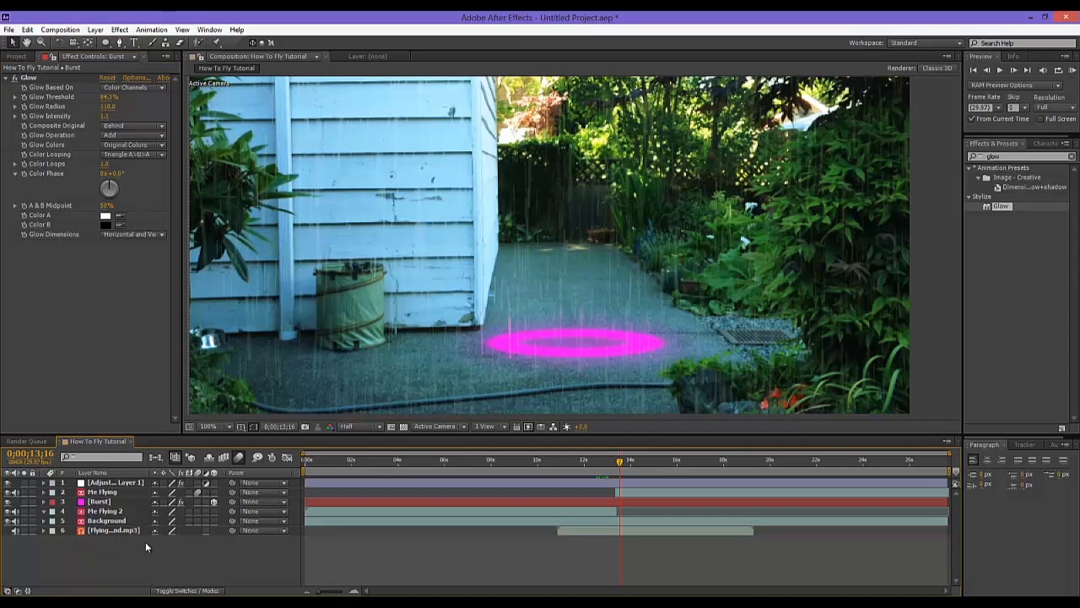
Set Burst's middle Opacity keyframe at 0;00;13;13 to 50%
{"action": "left_click", "coordinate": [127, 503]}
{"action": "key", "text": "t"}
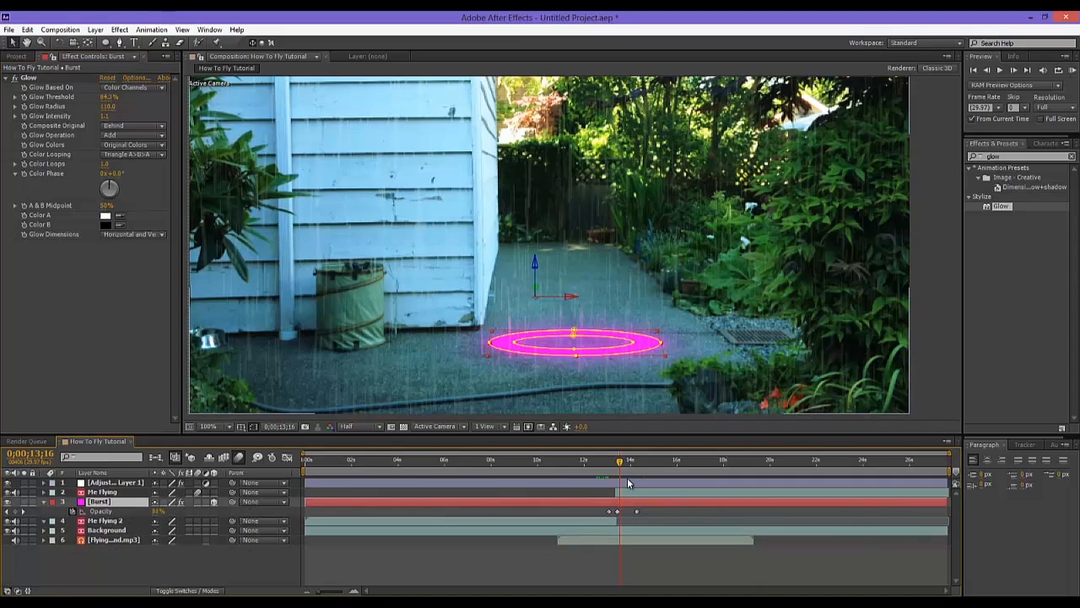
{"action": "left_click_drag", "start_coordinate": [621, 465], "coordinate": [618, 476]}
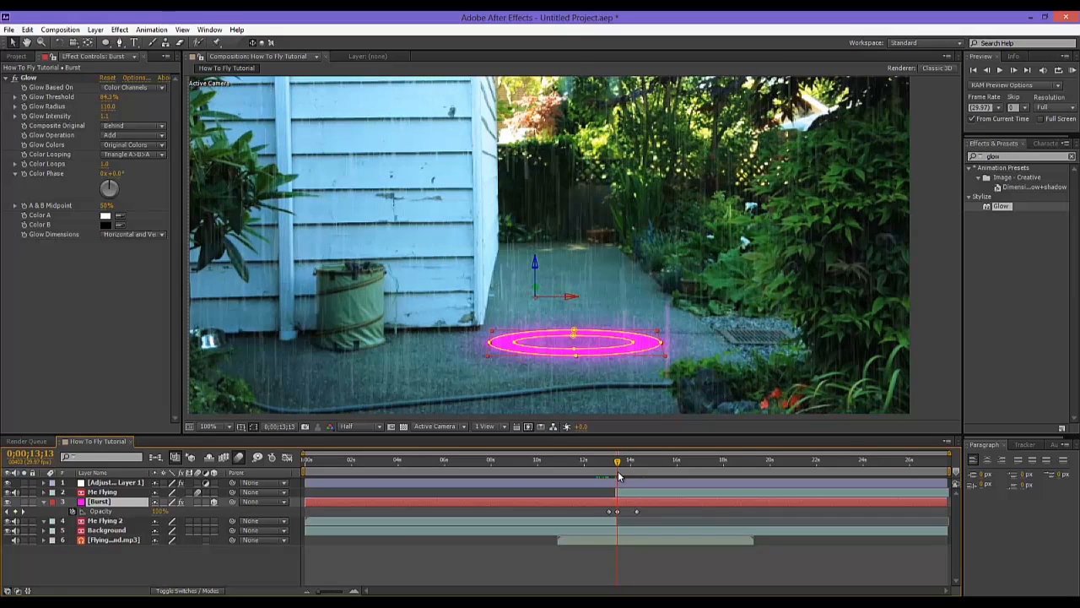
{"action": "left_click", "coordinate": [160, 512]}
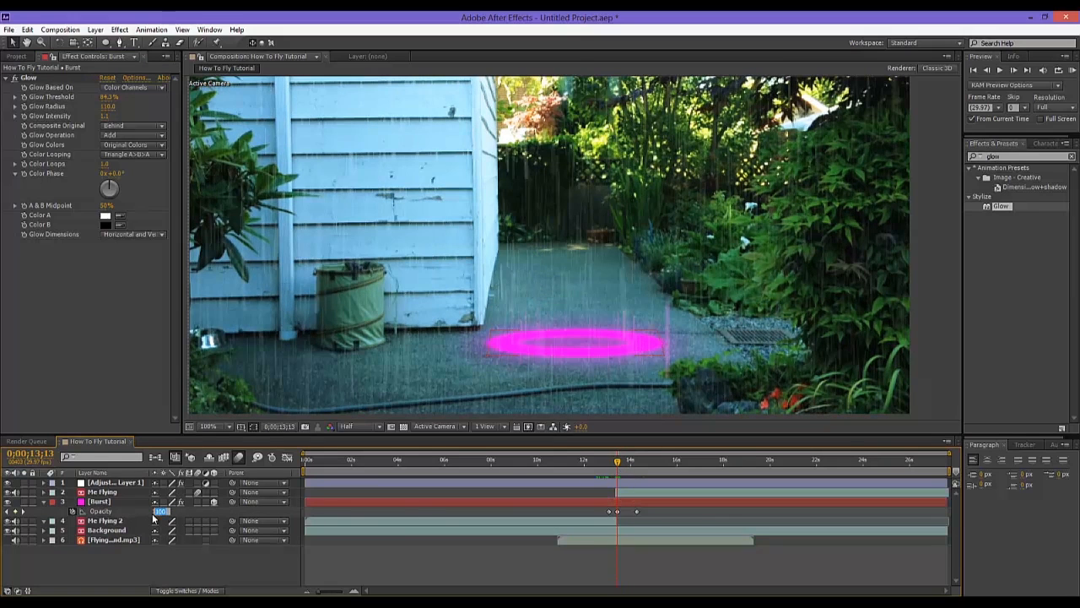
{"action": "type", "text": "50"}
{"action": "left_click", "coordinate": [189, 510]}
{"action": "left_click", "coordinate": [215, 570]}
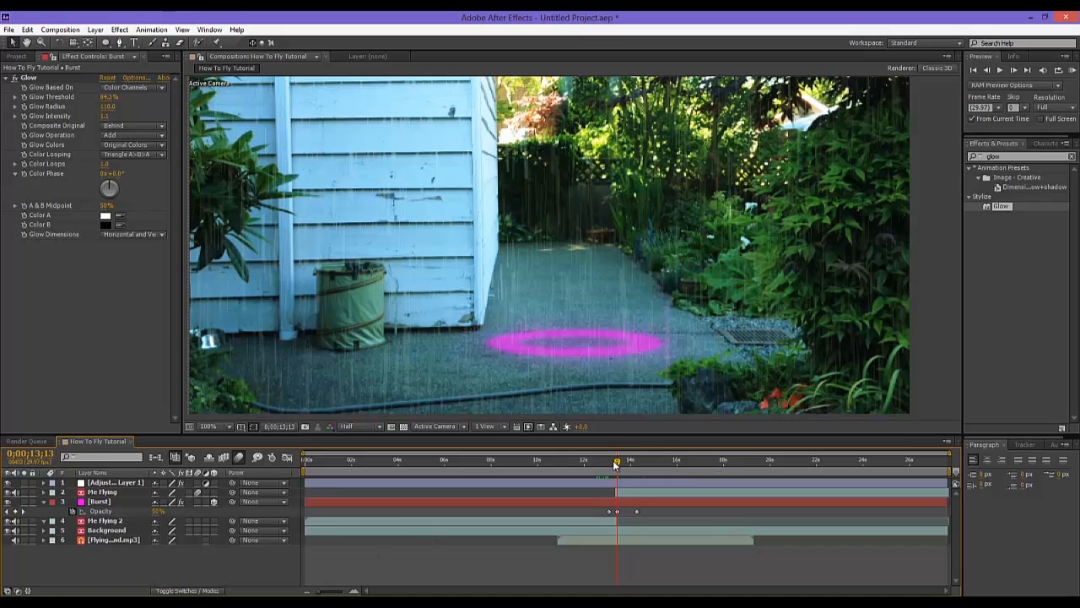
Play a RAM preview of the launch and burst starting from 0;00;12;04
{"action": "left_click_drag", "start_coordinate": [625, 465], "coordinate": [587, 462]}
{"action": "left_click", "coordinate": [1072, 71]}
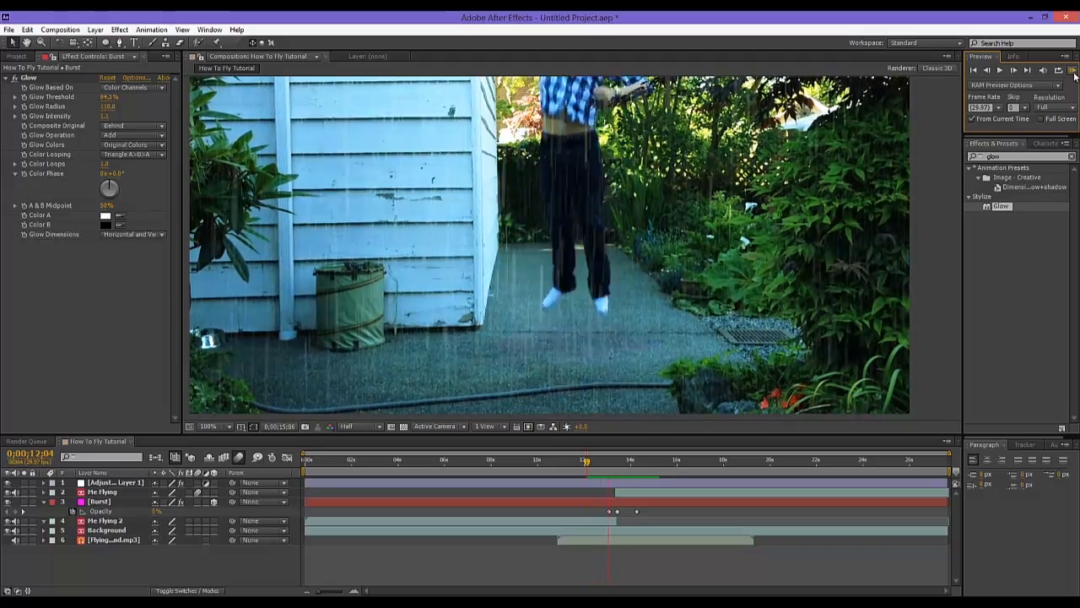
{"action": "key", "text": "space"}
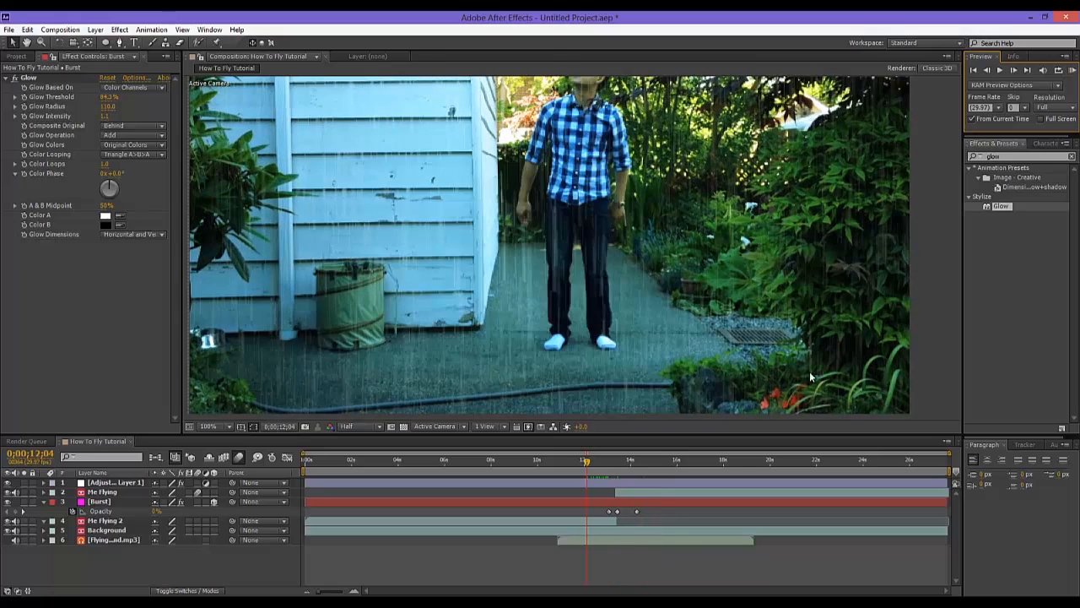
Move Burst's last Opacity keyframe out to about 16 seconds for a slower fade and preview it
{"action": "left_click_drag", "start_coordinate": [636, 511], "coordinate": [682, 511]}
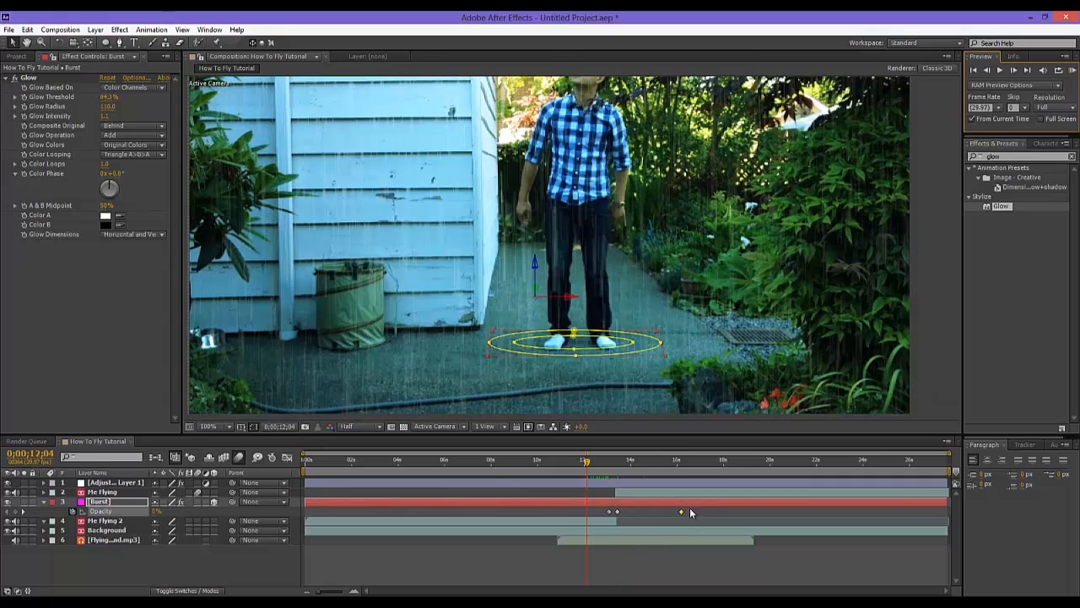
{"action": "left_click", "coordinate": [1074, 71]}
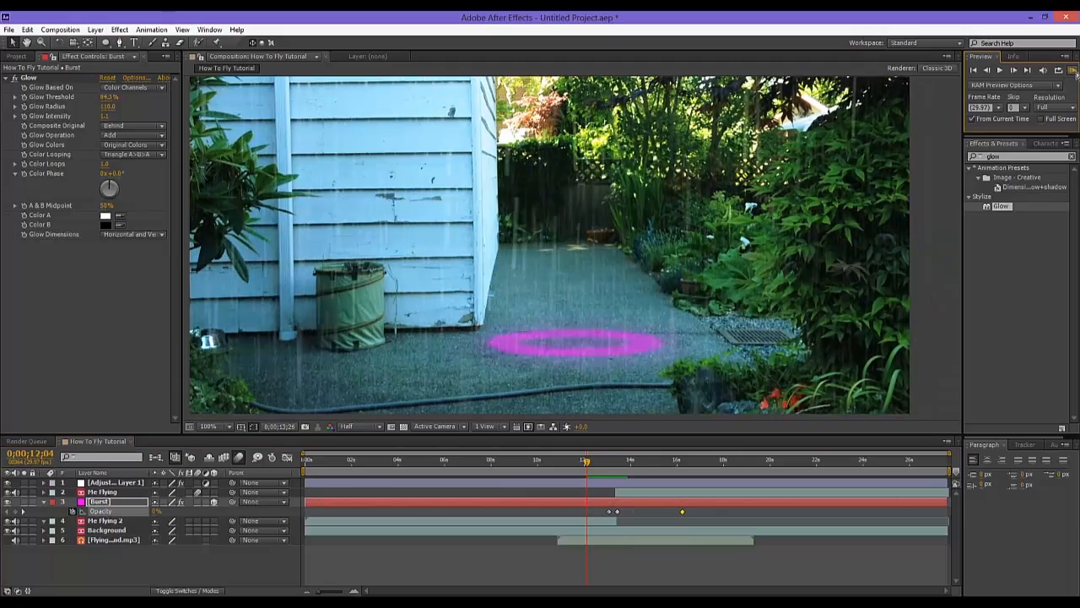